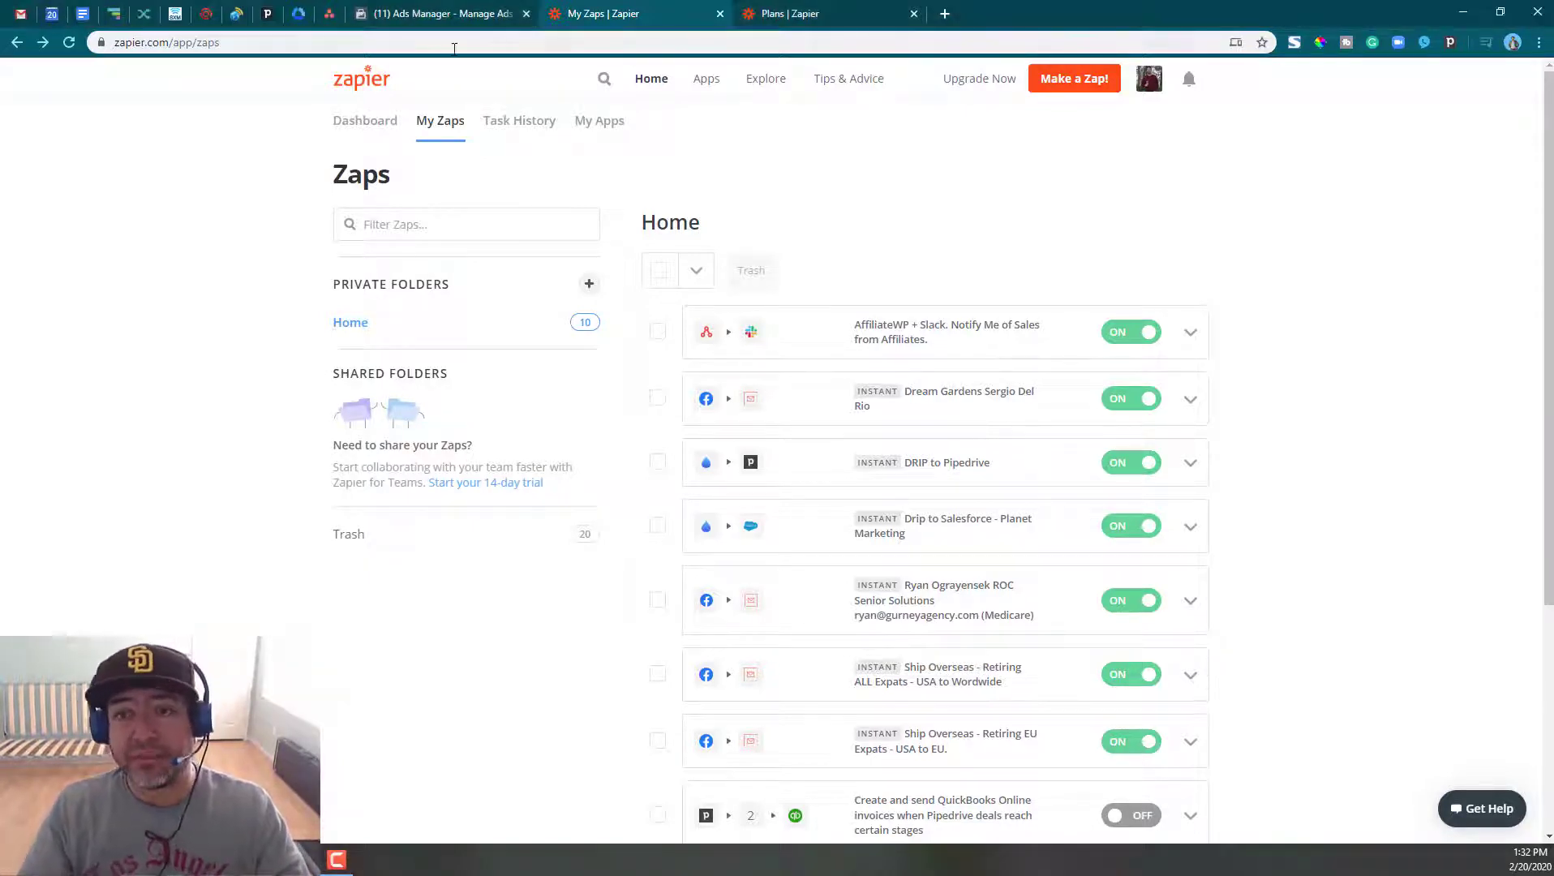
- Duplicate the English Ad's Medicare - English Form v1 and review its Full name, Phone number and Email questions
{"action": "left_click", "coordinate": [451, 12]}
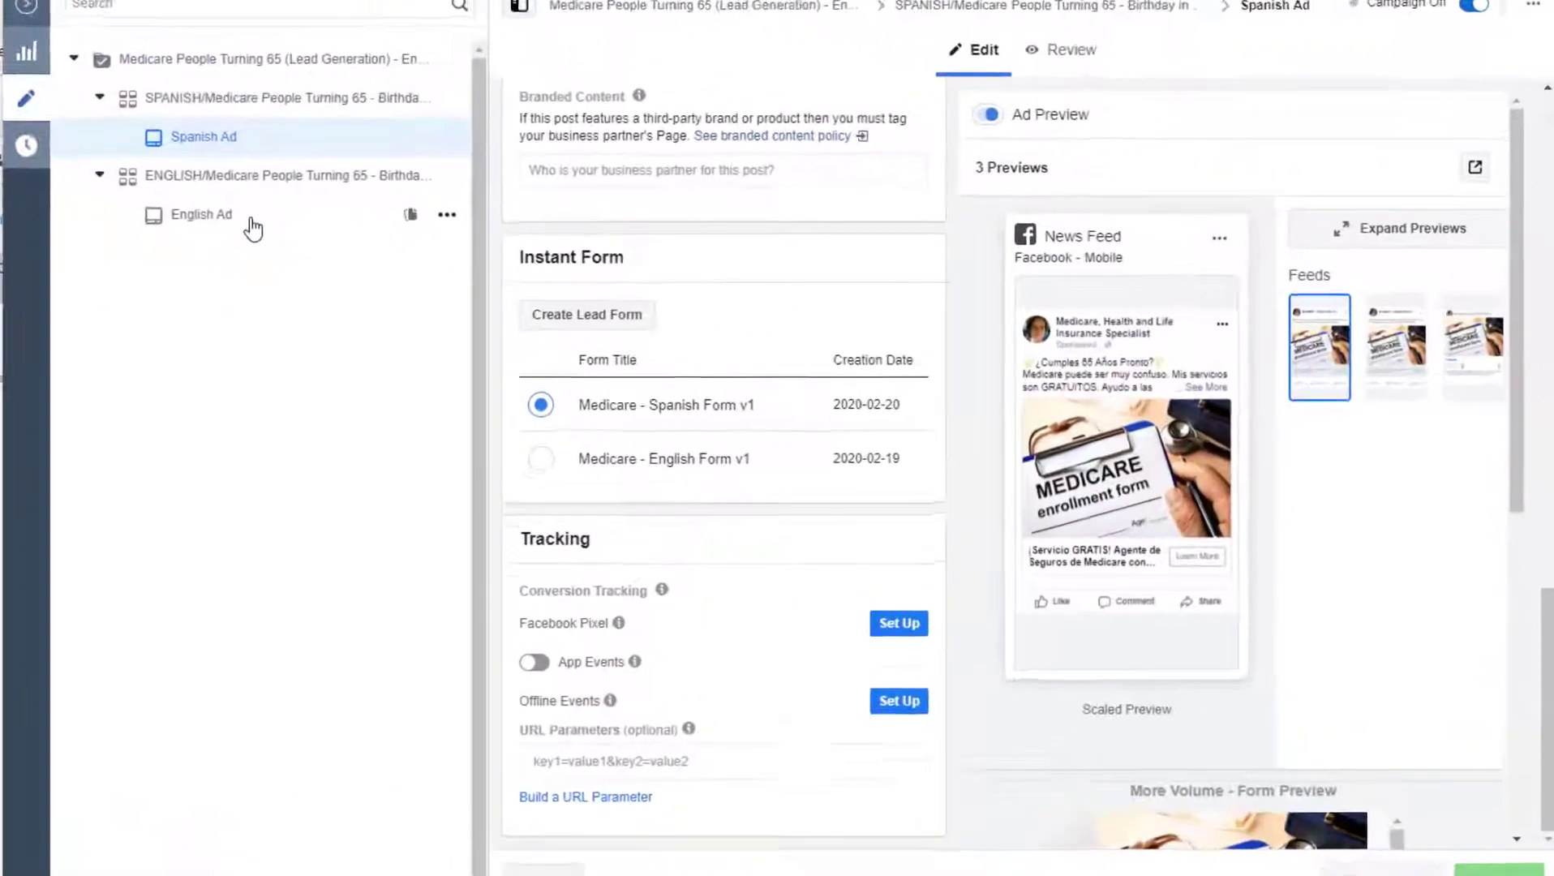
{"action": "left_click", "coordinate": [252, 217]}
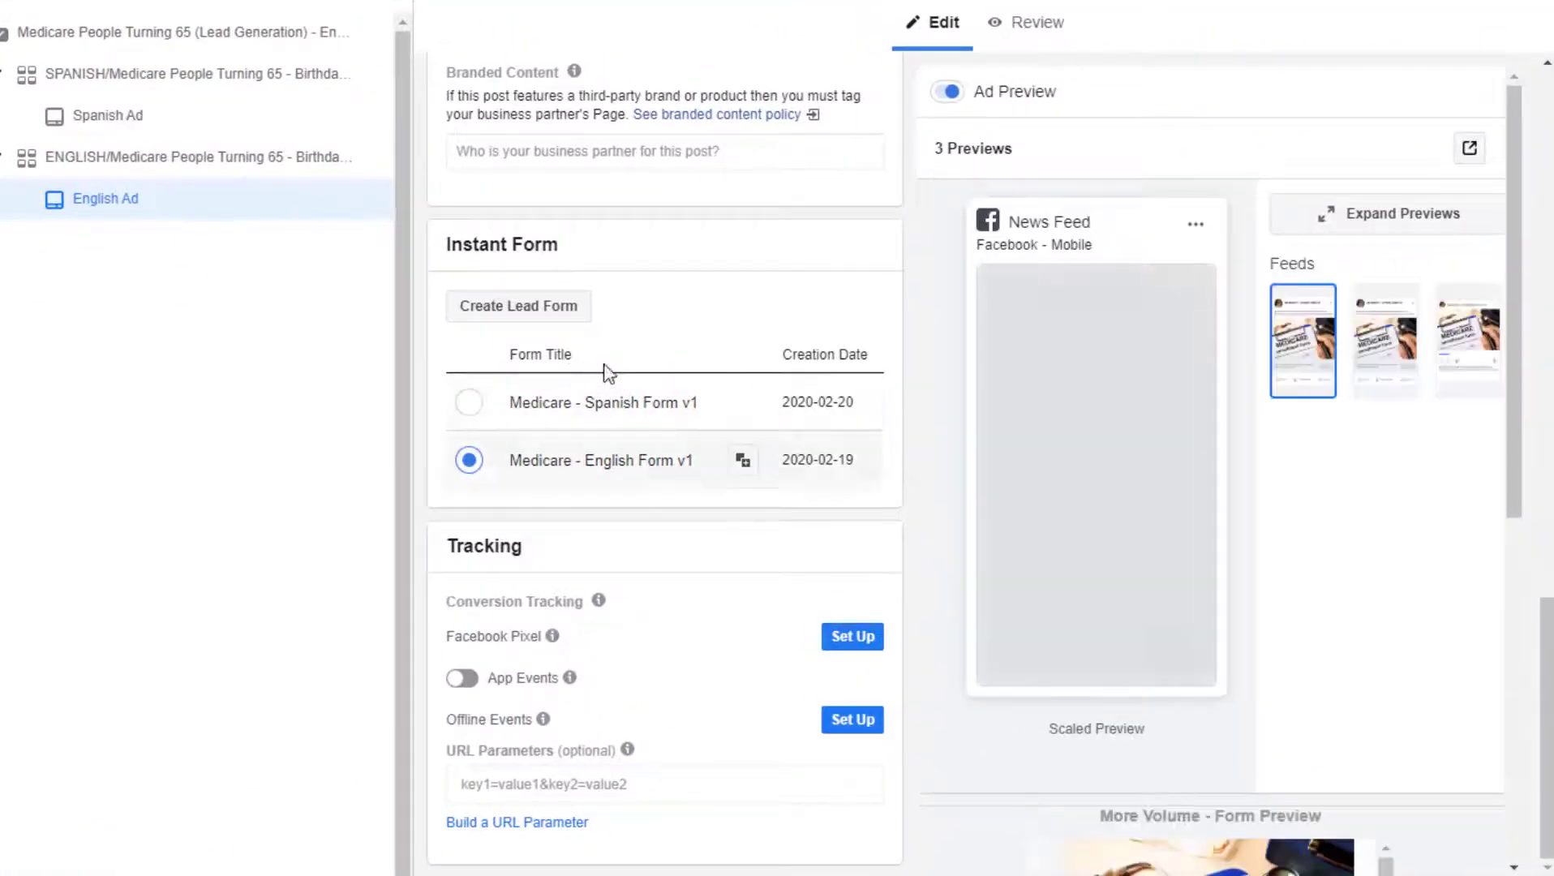
{"action": "left_click", "coordinate": [743, 460]}
{"action": "scroll", "coordinate": [681, 444], "scroll_direction": "down", "scroll_amount": 1}
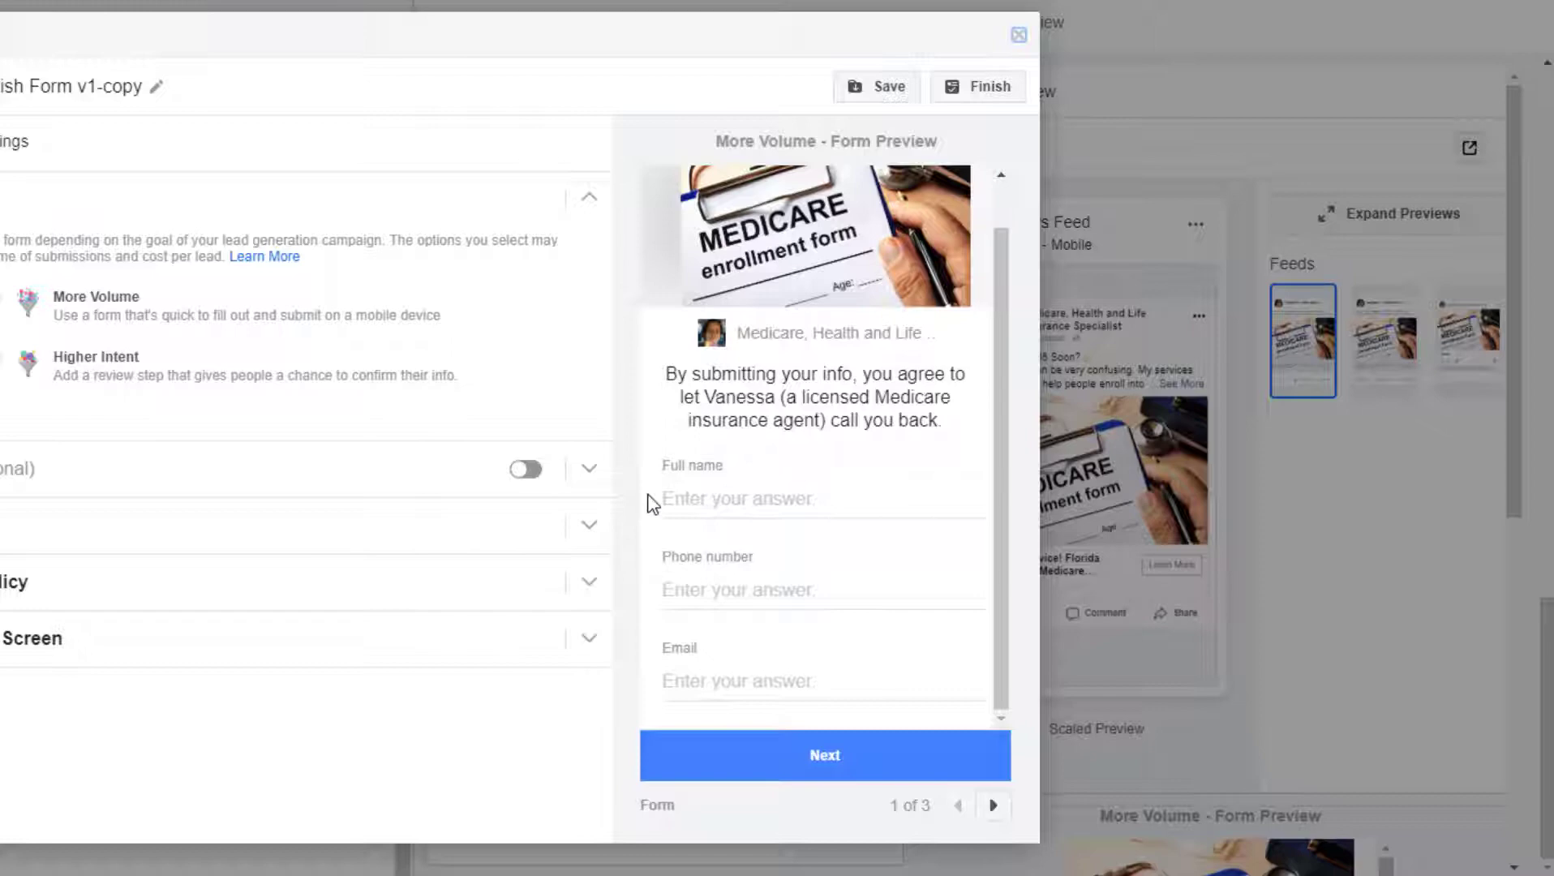
{"action": "left_click", "coordinate": [590, 527]}
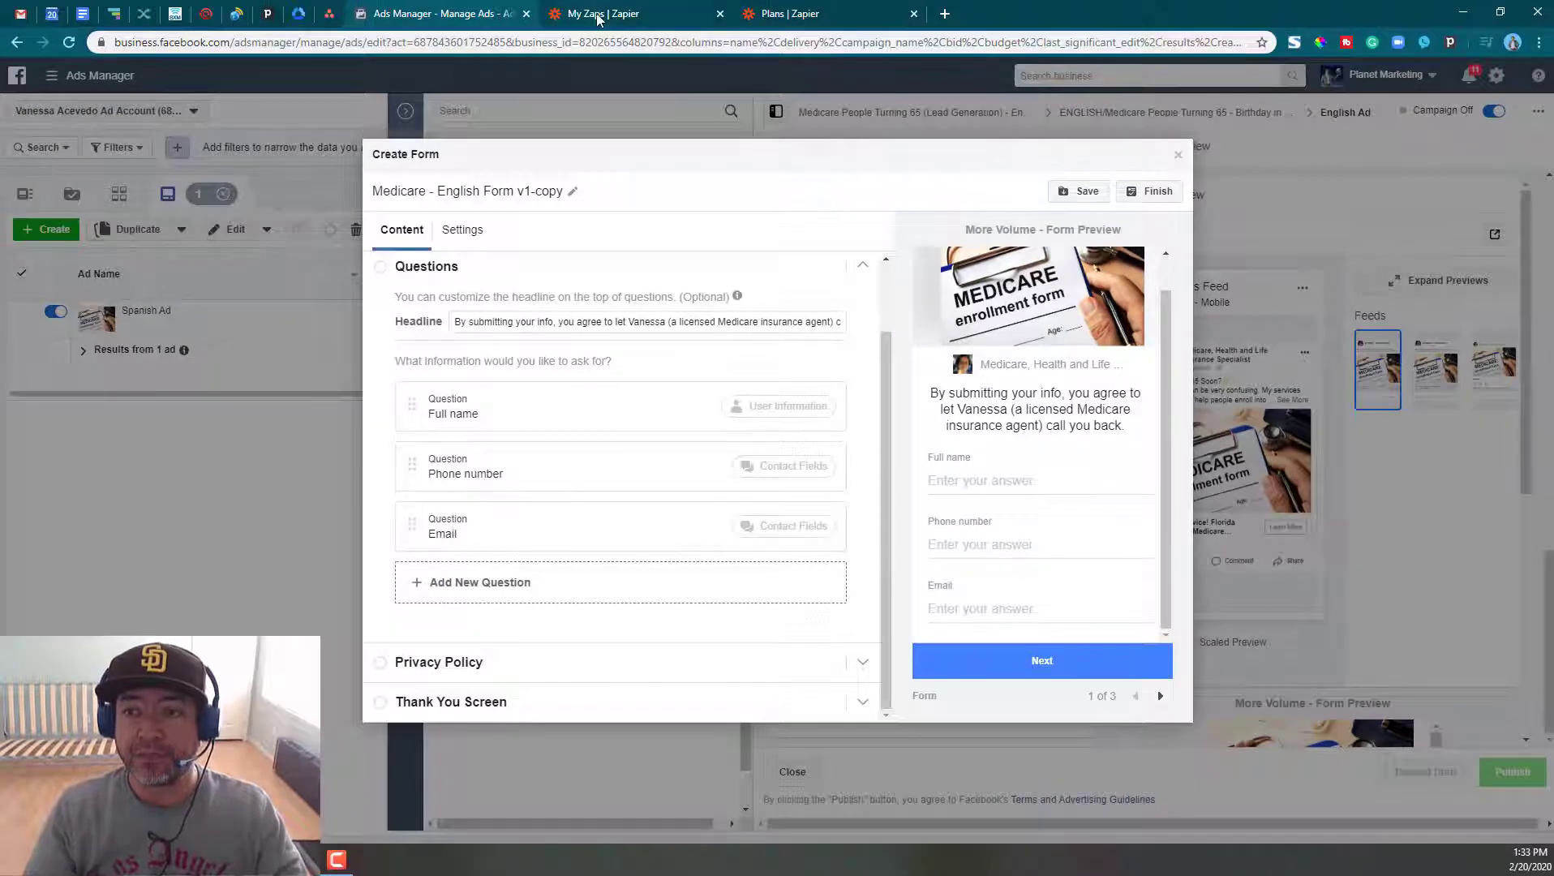
- Return to the My Zaps page in Zapier and scroll through the Home folder's Zaps
{"action": "left_click", "coordinate": [598, 16]}
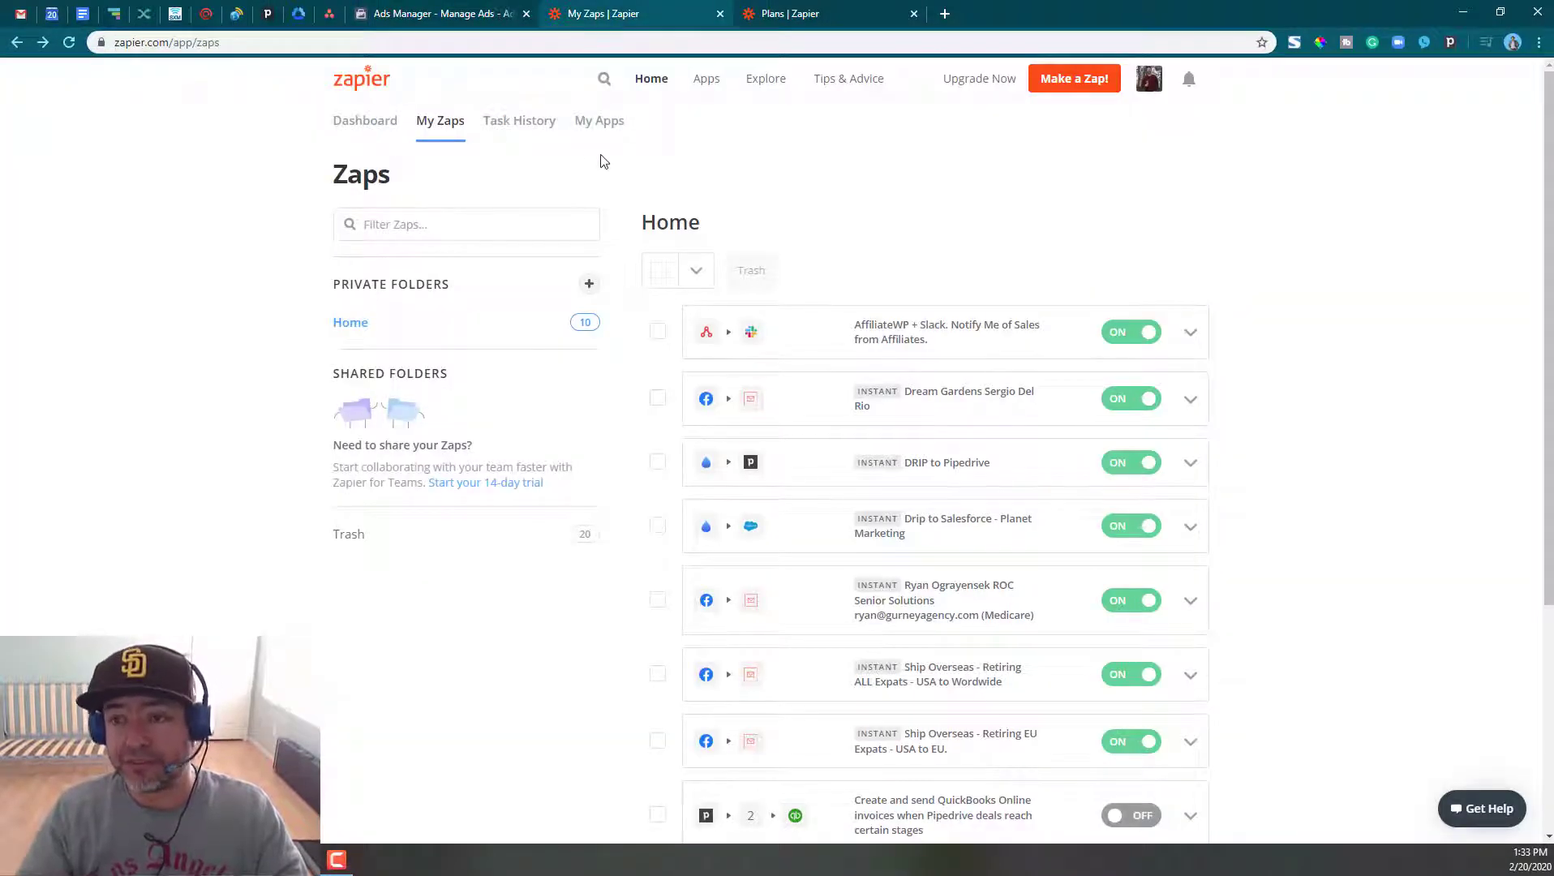
{"action": "middle_click", "coordinate": [292, 180]}
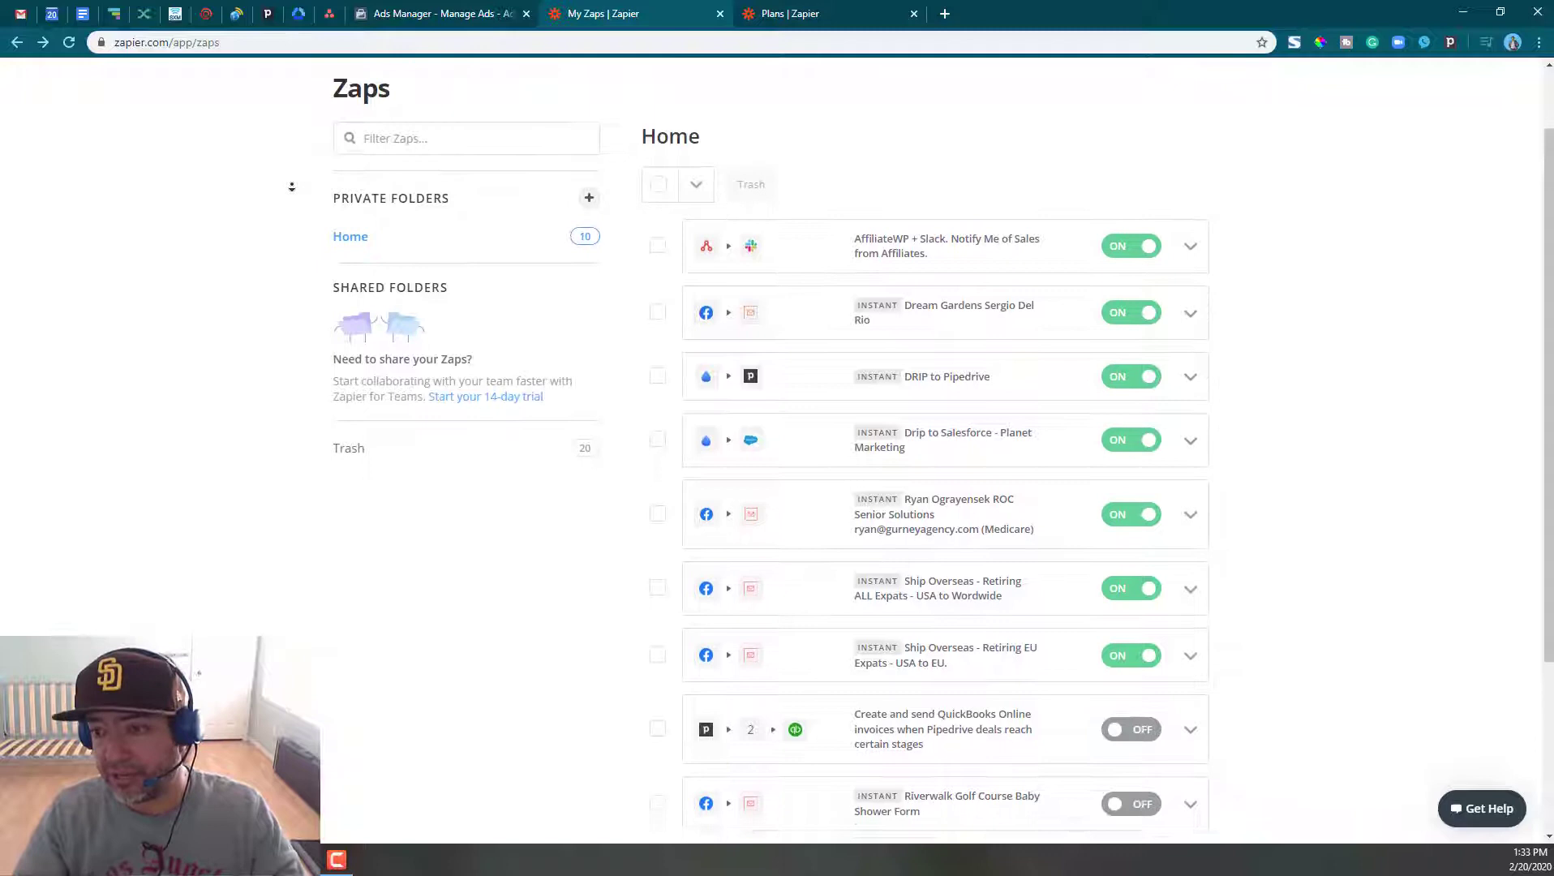
{"action": "scroll", "coordinate": [292, 186], "scroll_direction": "up", "scroll_amount": 1}
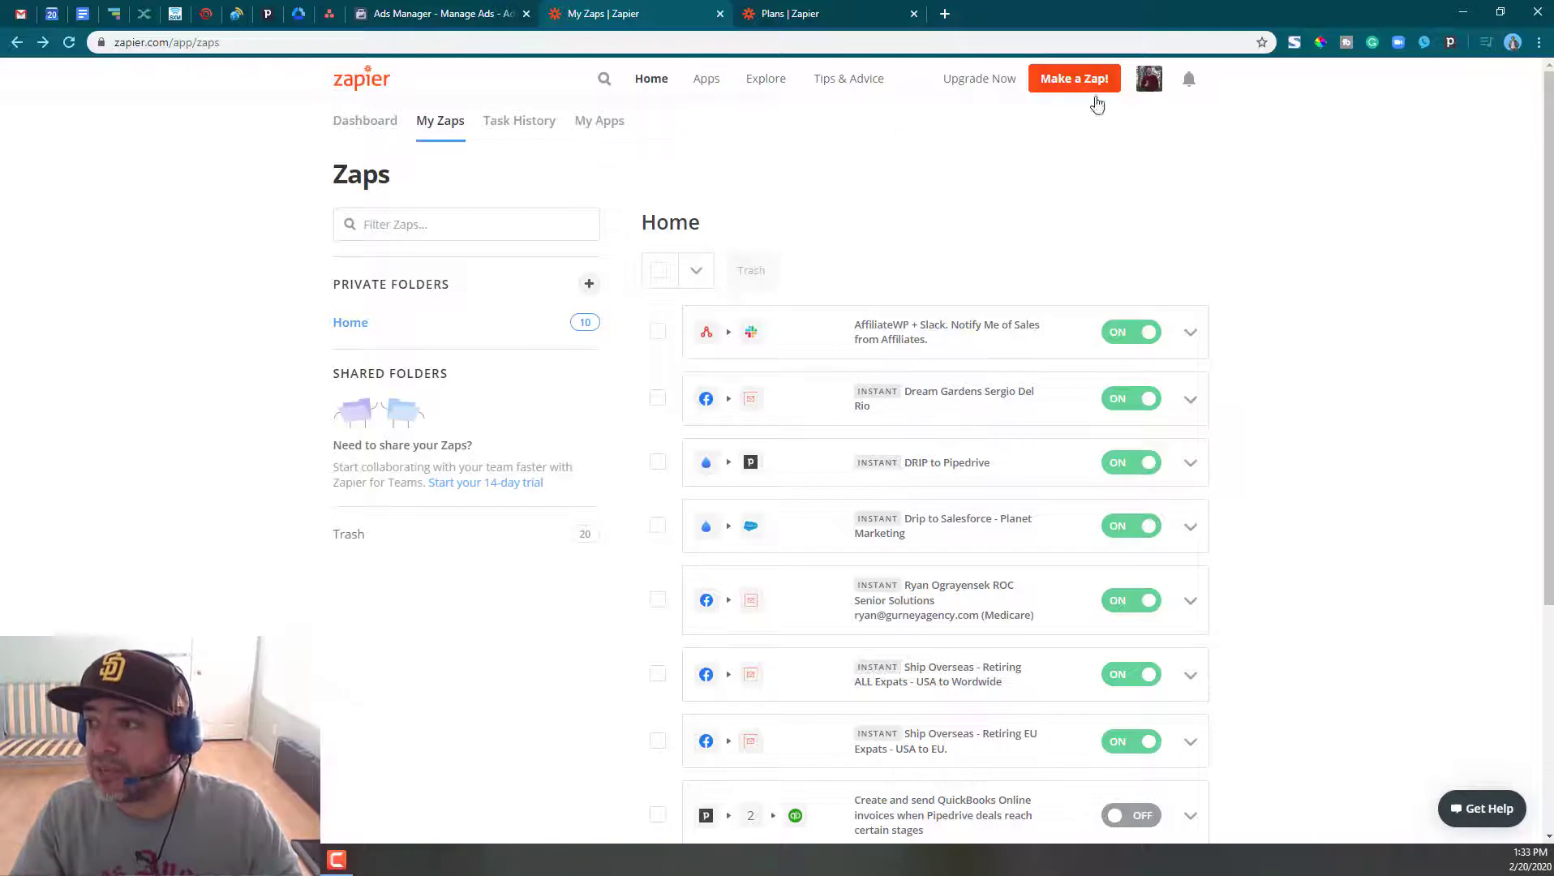
{"action": "left_click", "coordinate": [851, 12]}
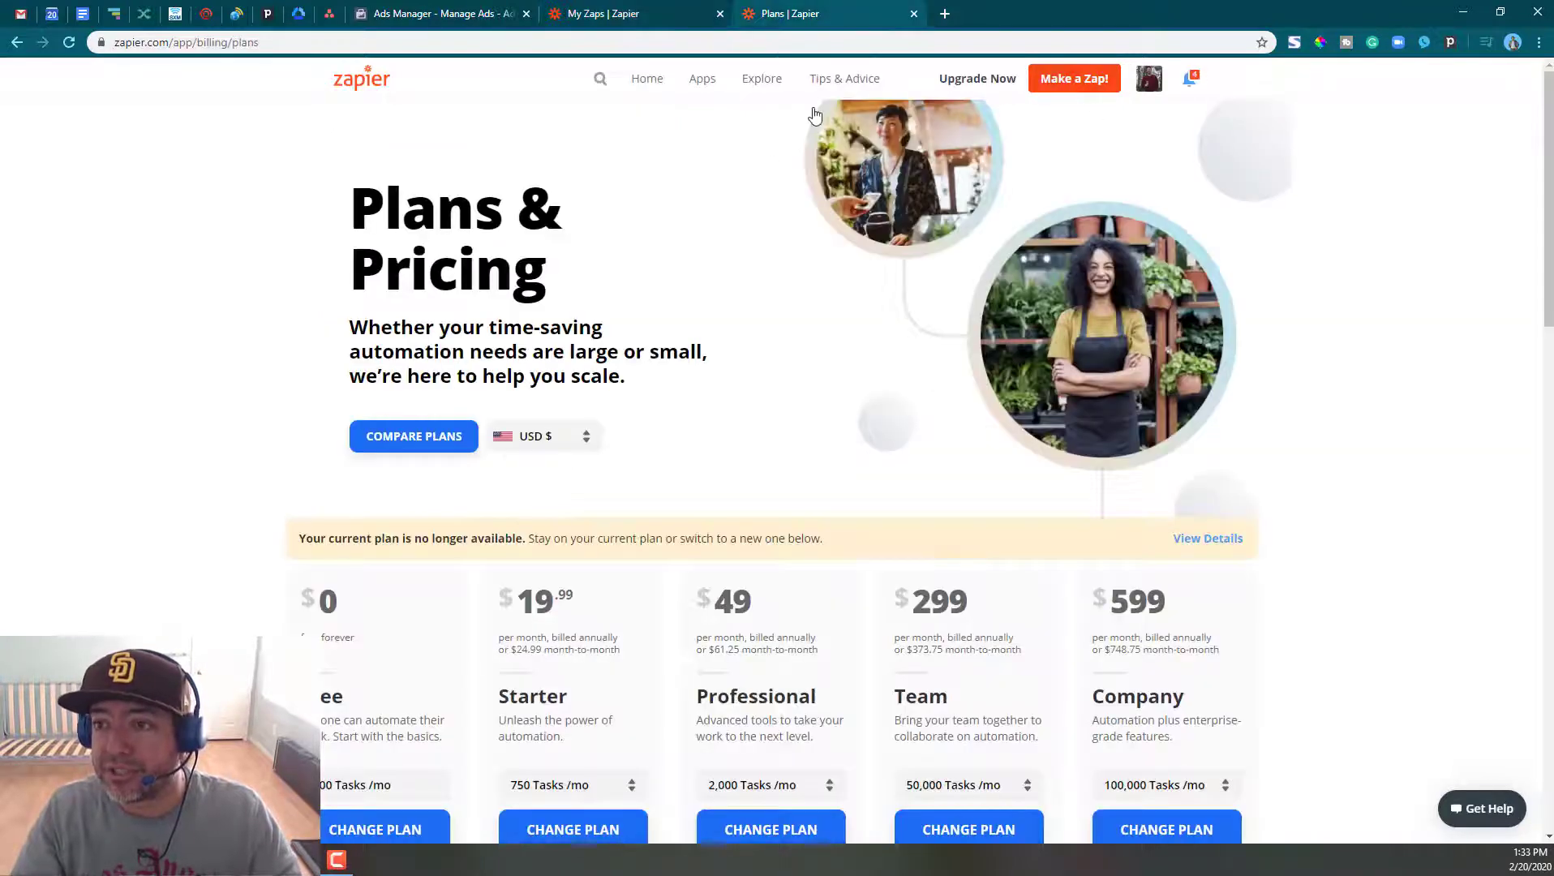
{"action": "scroll", "coordinate": [268, 397], "scroll_direction": "down", "scroll_amount": 2}
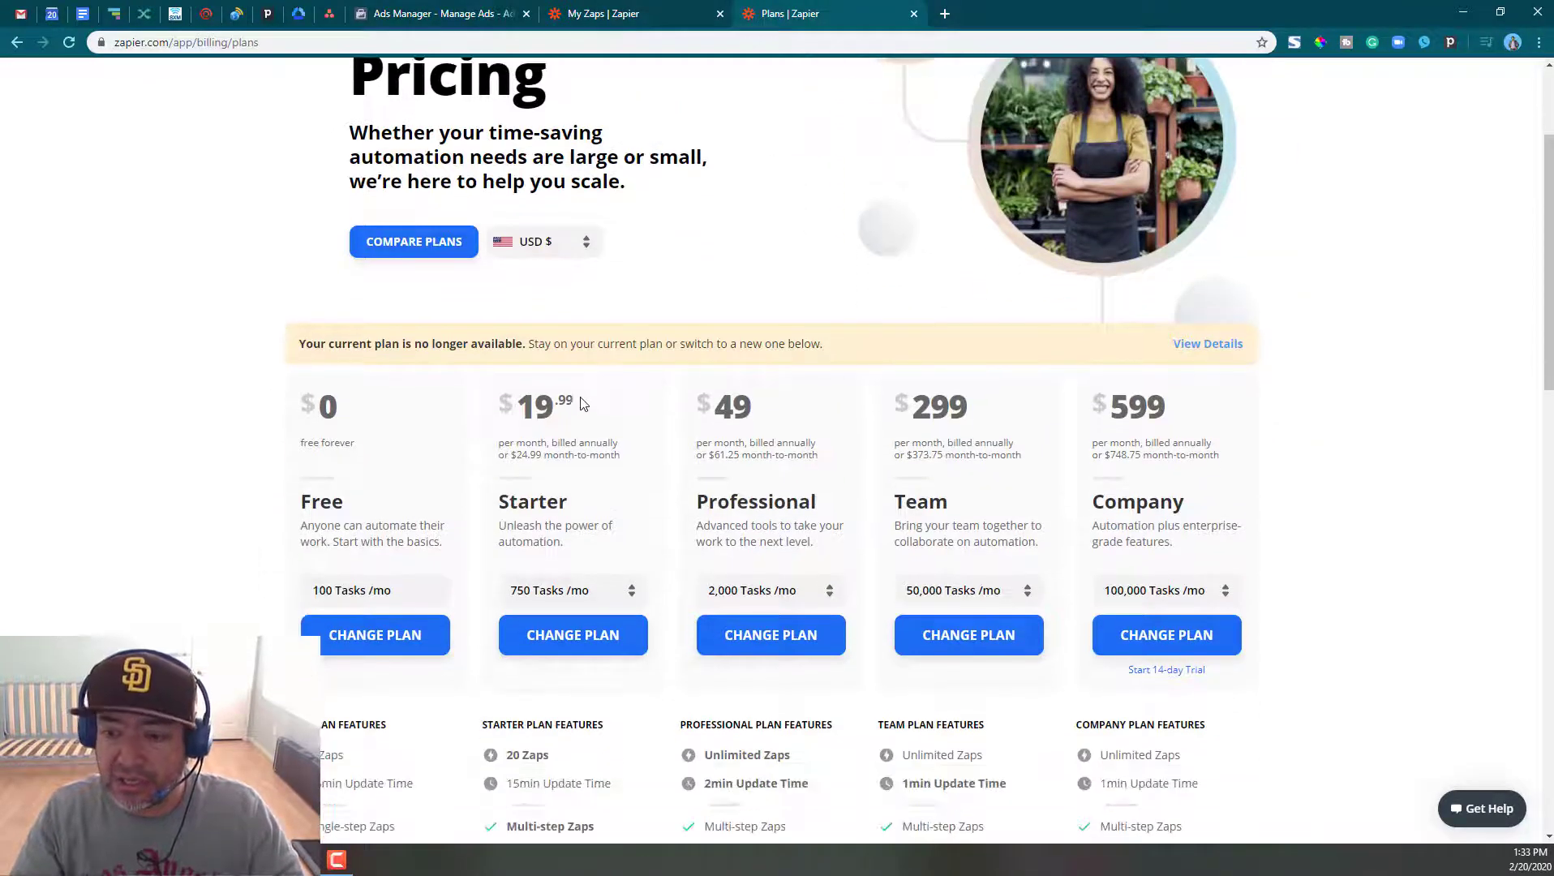
{"action": "left_click_drag", "start_coordinate": [583, 403], "coordinate": [515, 405]}
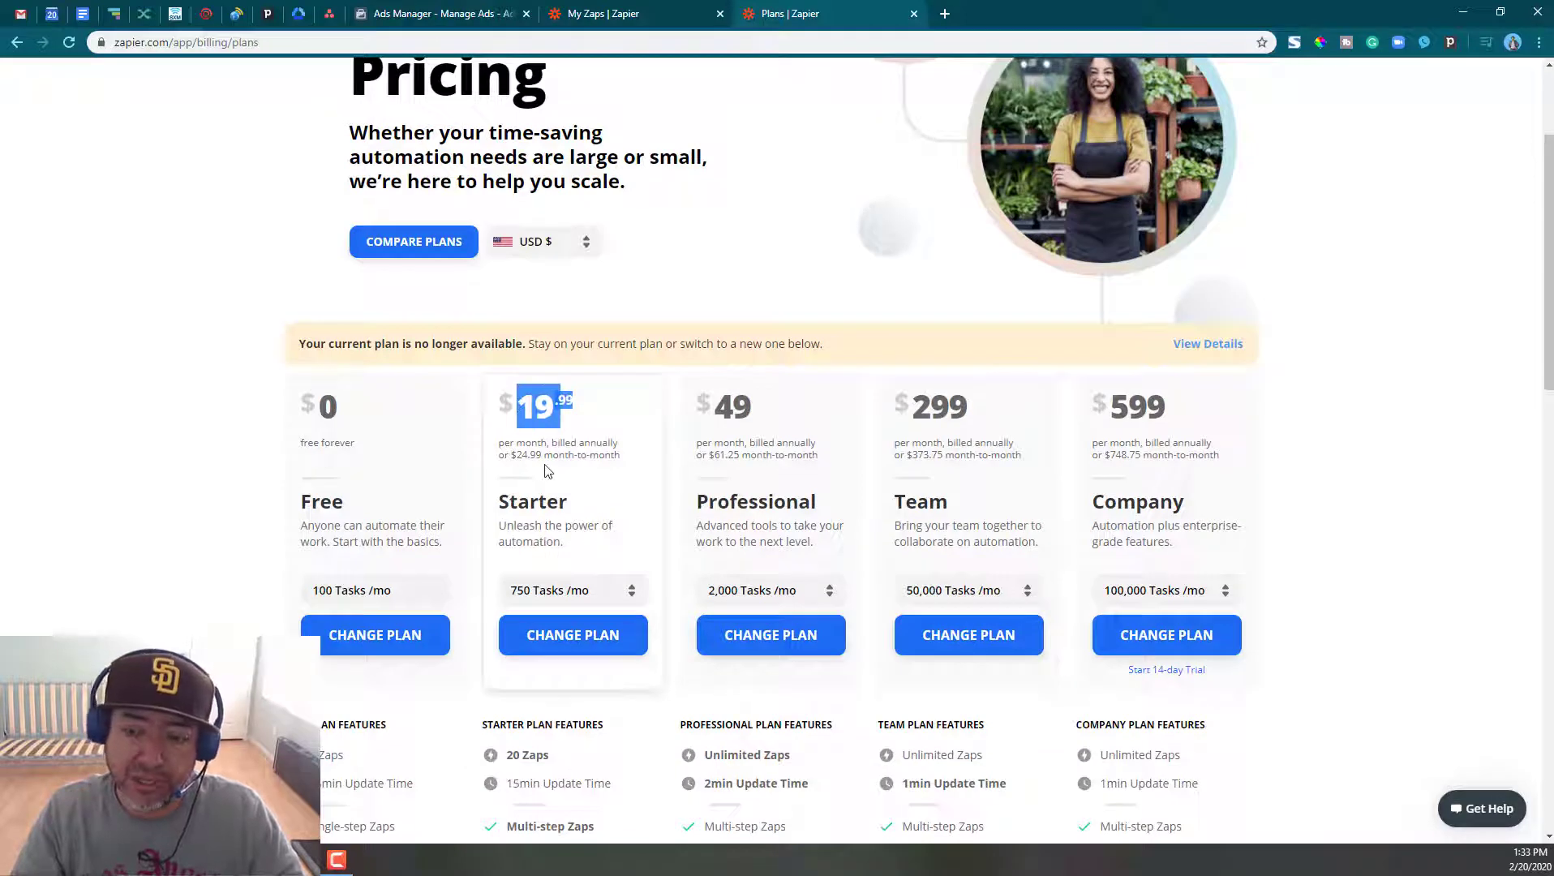
{"action": "scroll", "coordinate": [545, 470], "scroll_direction": "down", "scroll_amount": 3}
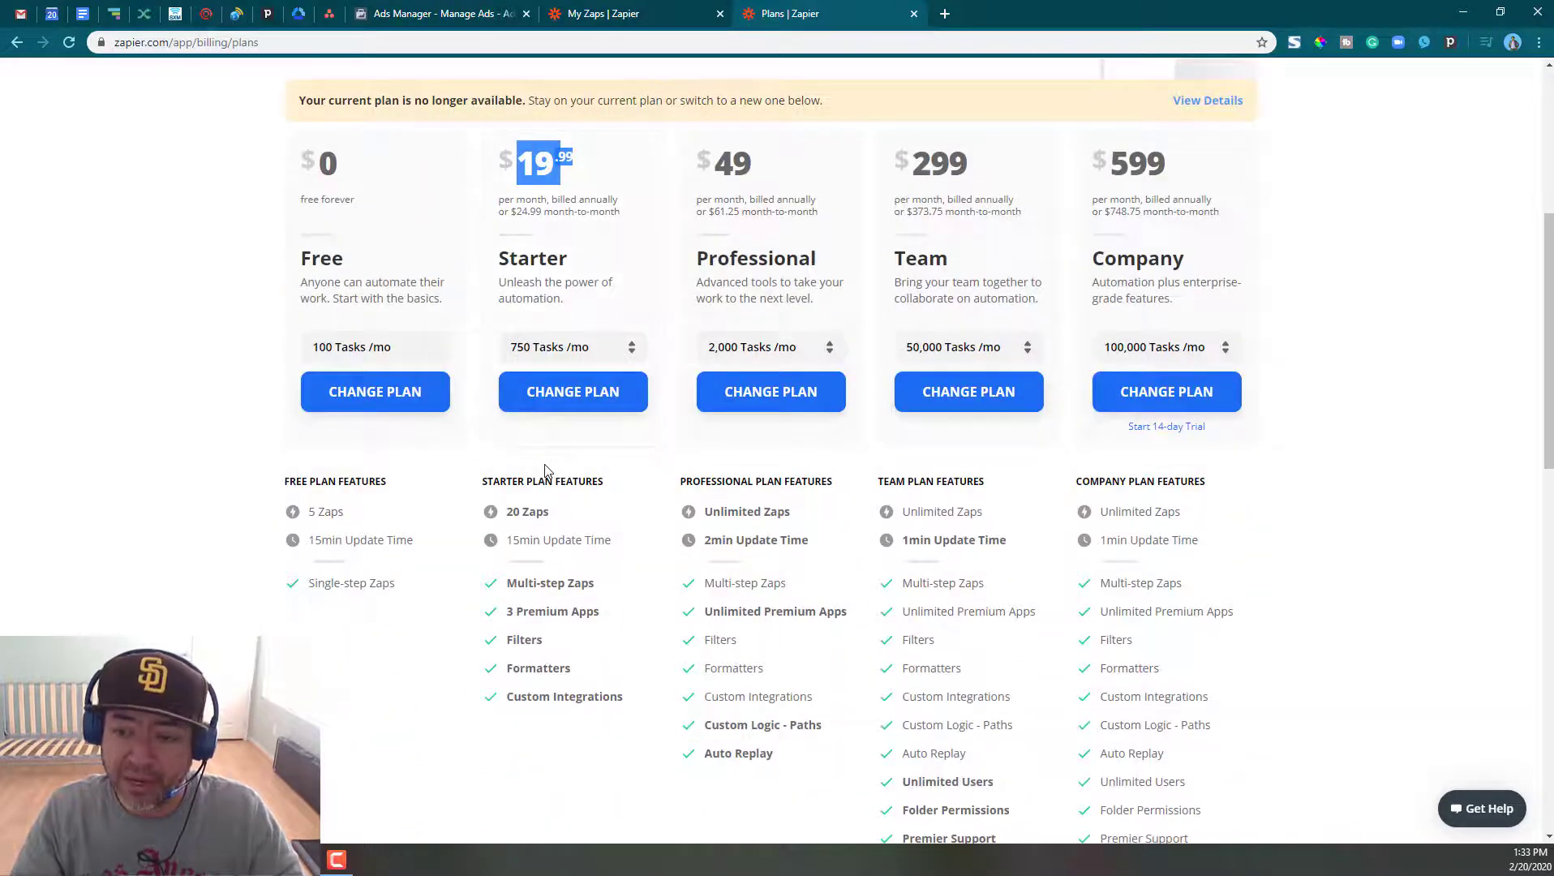
{"action": "scroll", "coordinate": [545, 470], "scroll_direction": "up", "scroll_amount": 5}
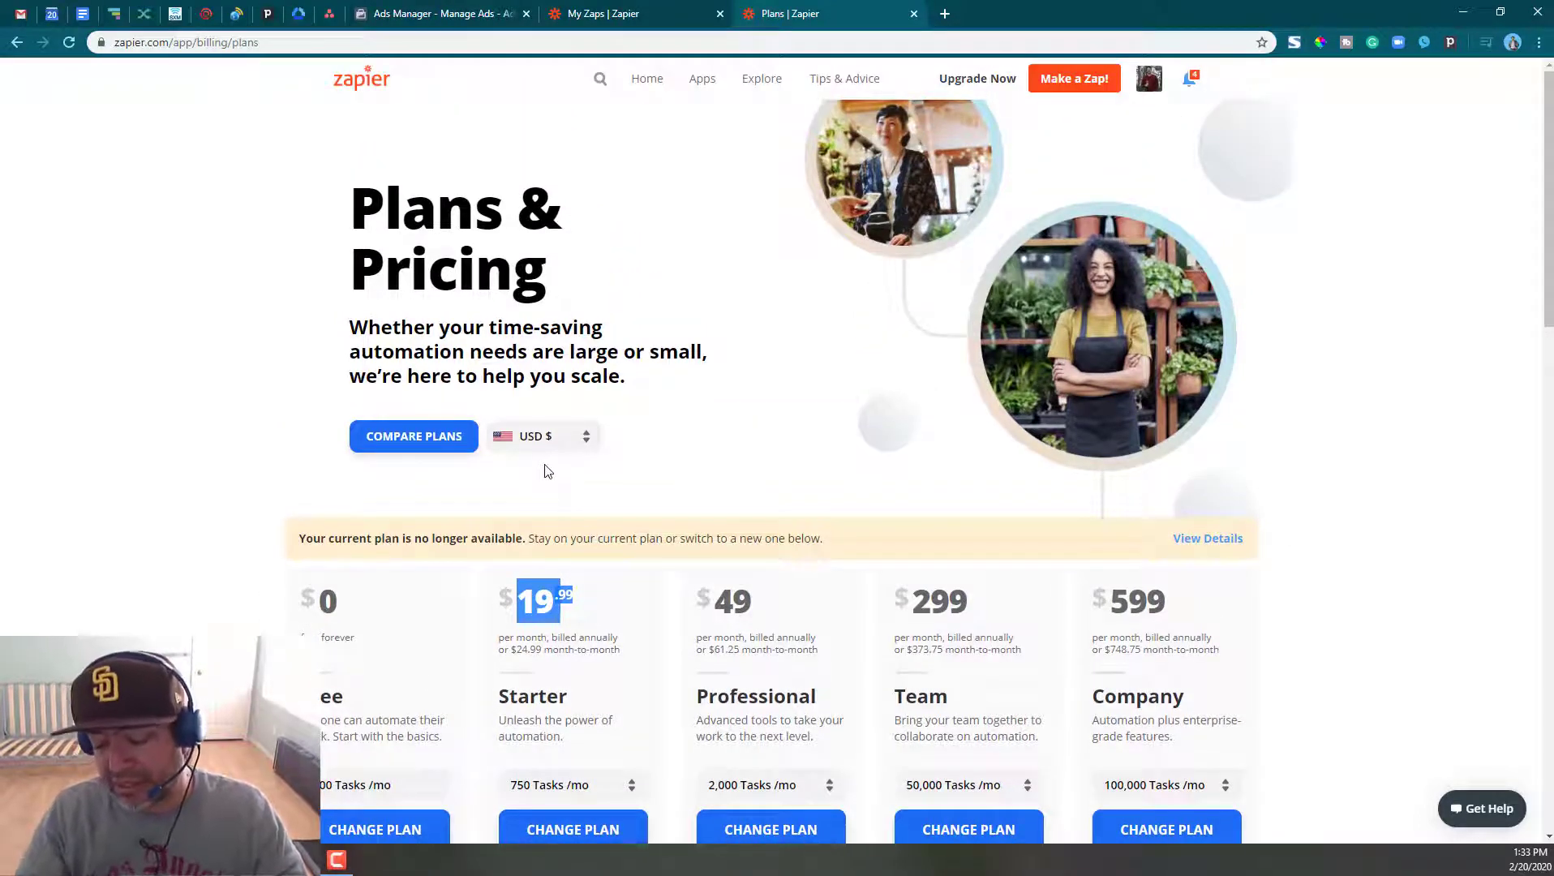
- Filter the My Zaps list by 'facebook' to show the five Facebook lead-form Zaps
{"action": "left_click", "coordinate": [621, 15]}
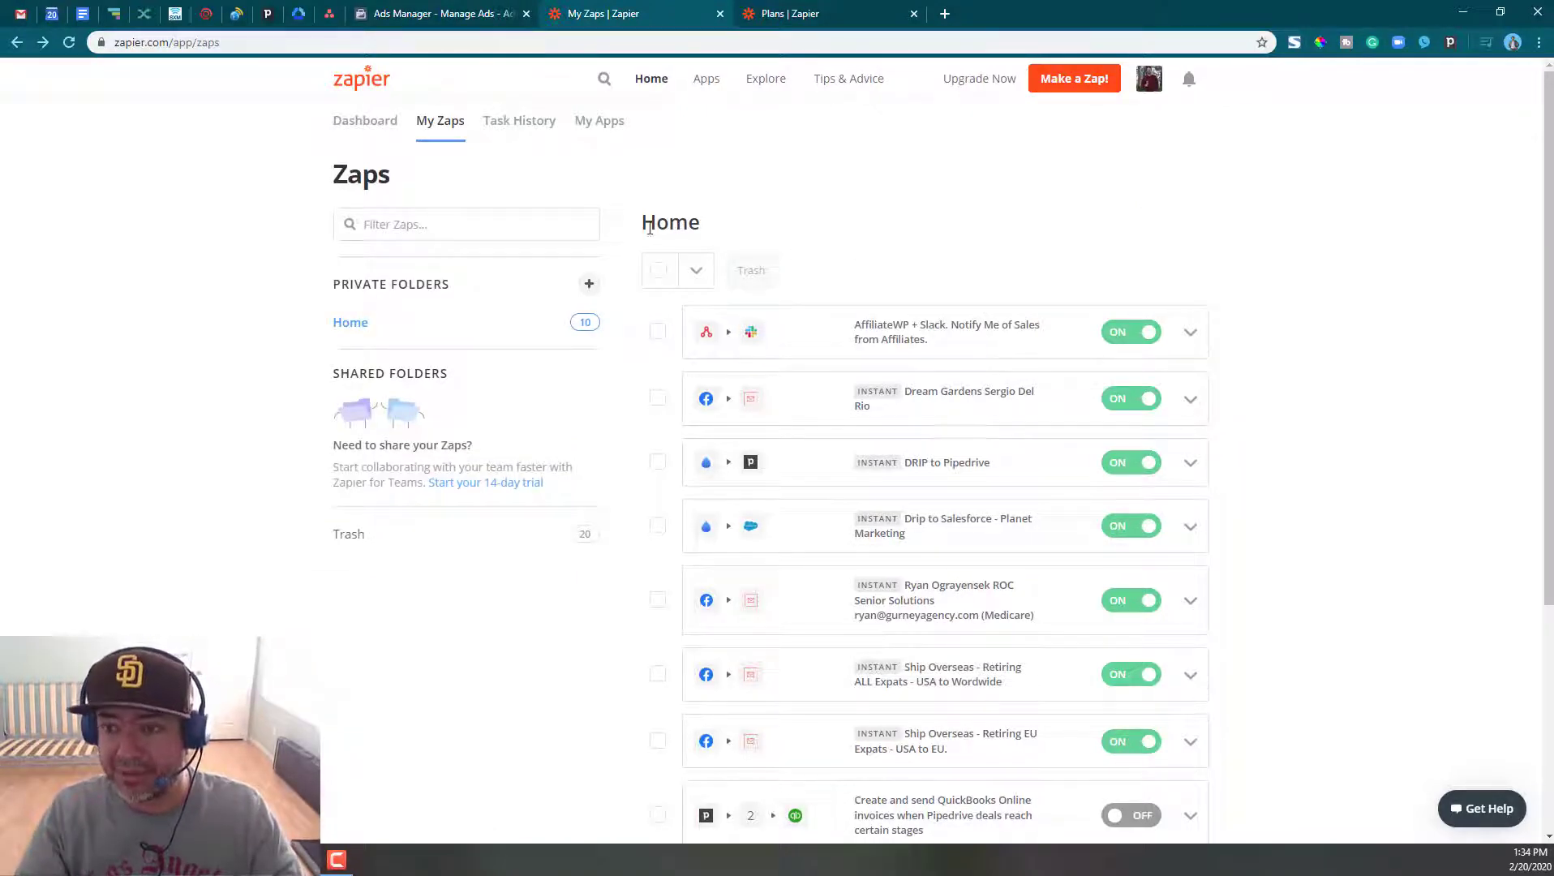
{"action": "left_click", "coordinate": [512, 216]}
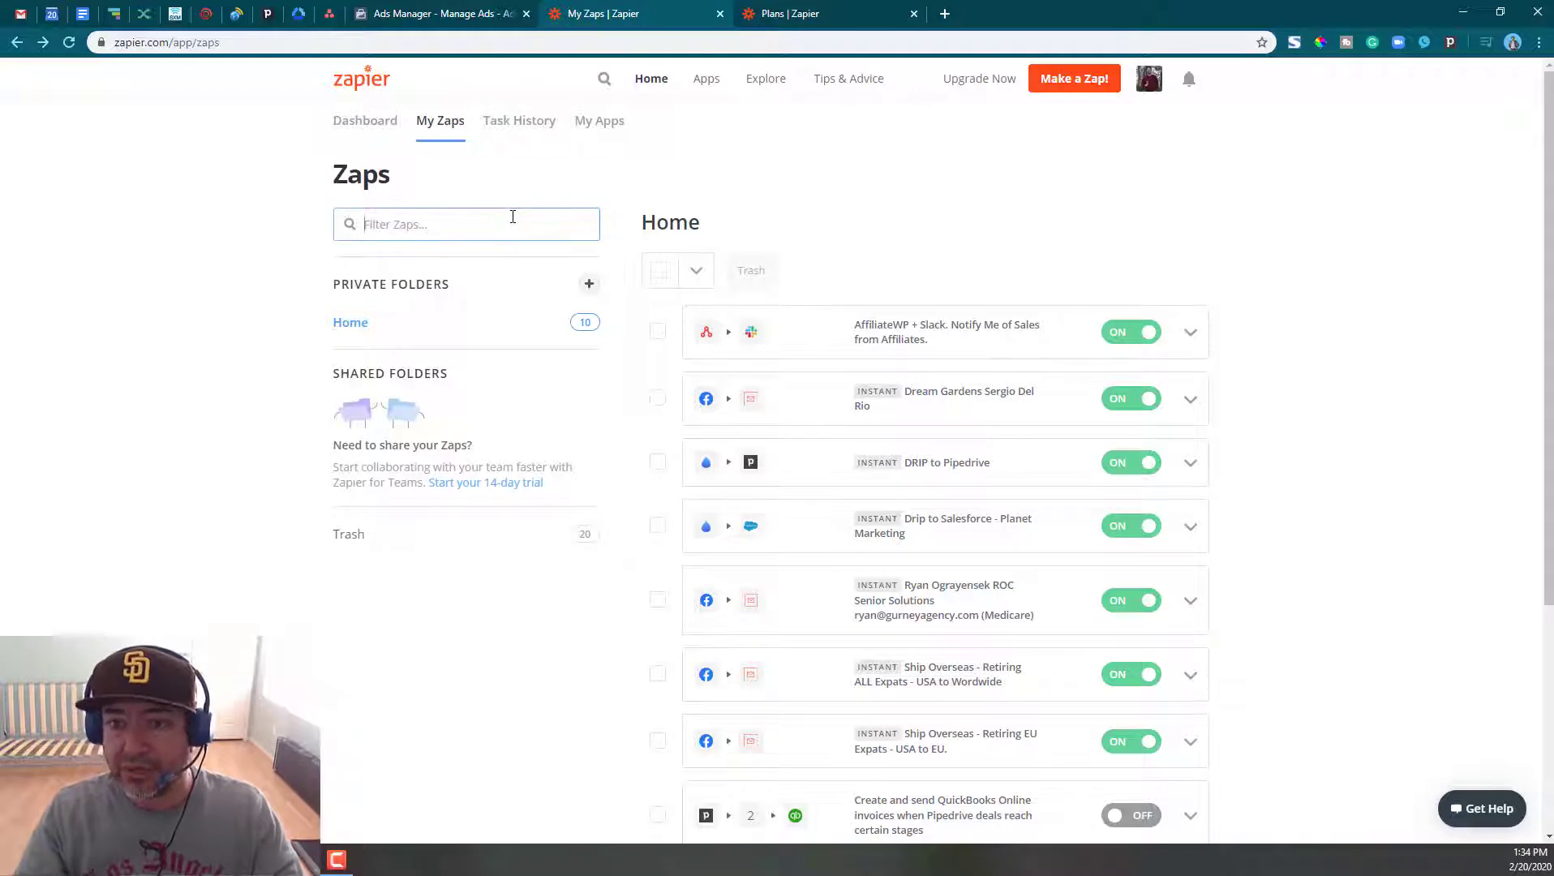
{"action": "type", "text": "facebook"}
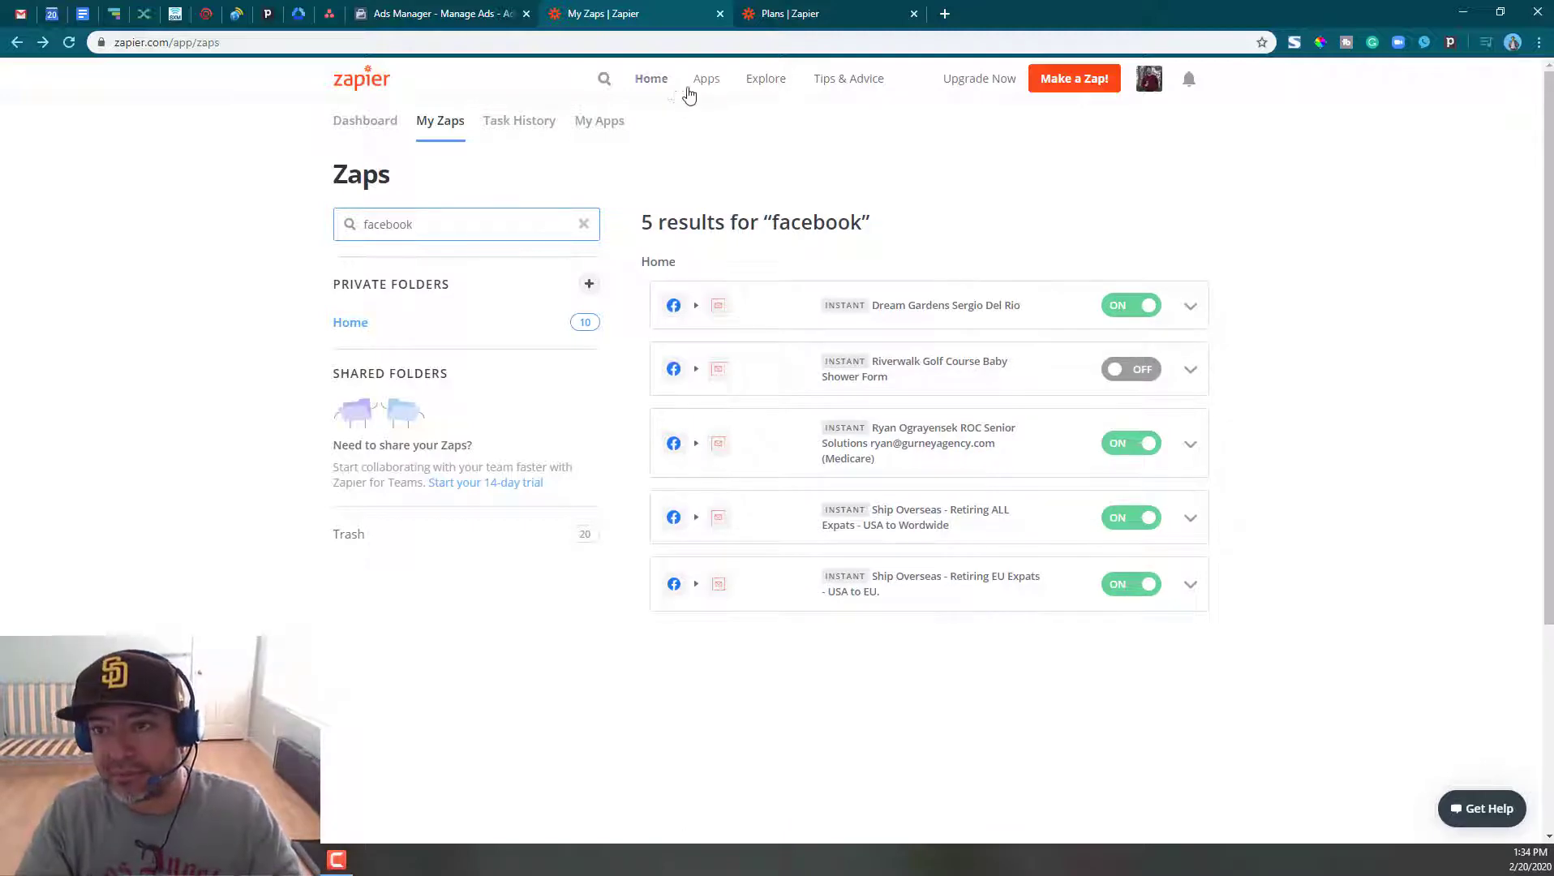
- Search the Apps directory for 'facebook' and open the Facebook Lead Ads integrations page
{"action": "left_click", "coordinate": [719, 82]}
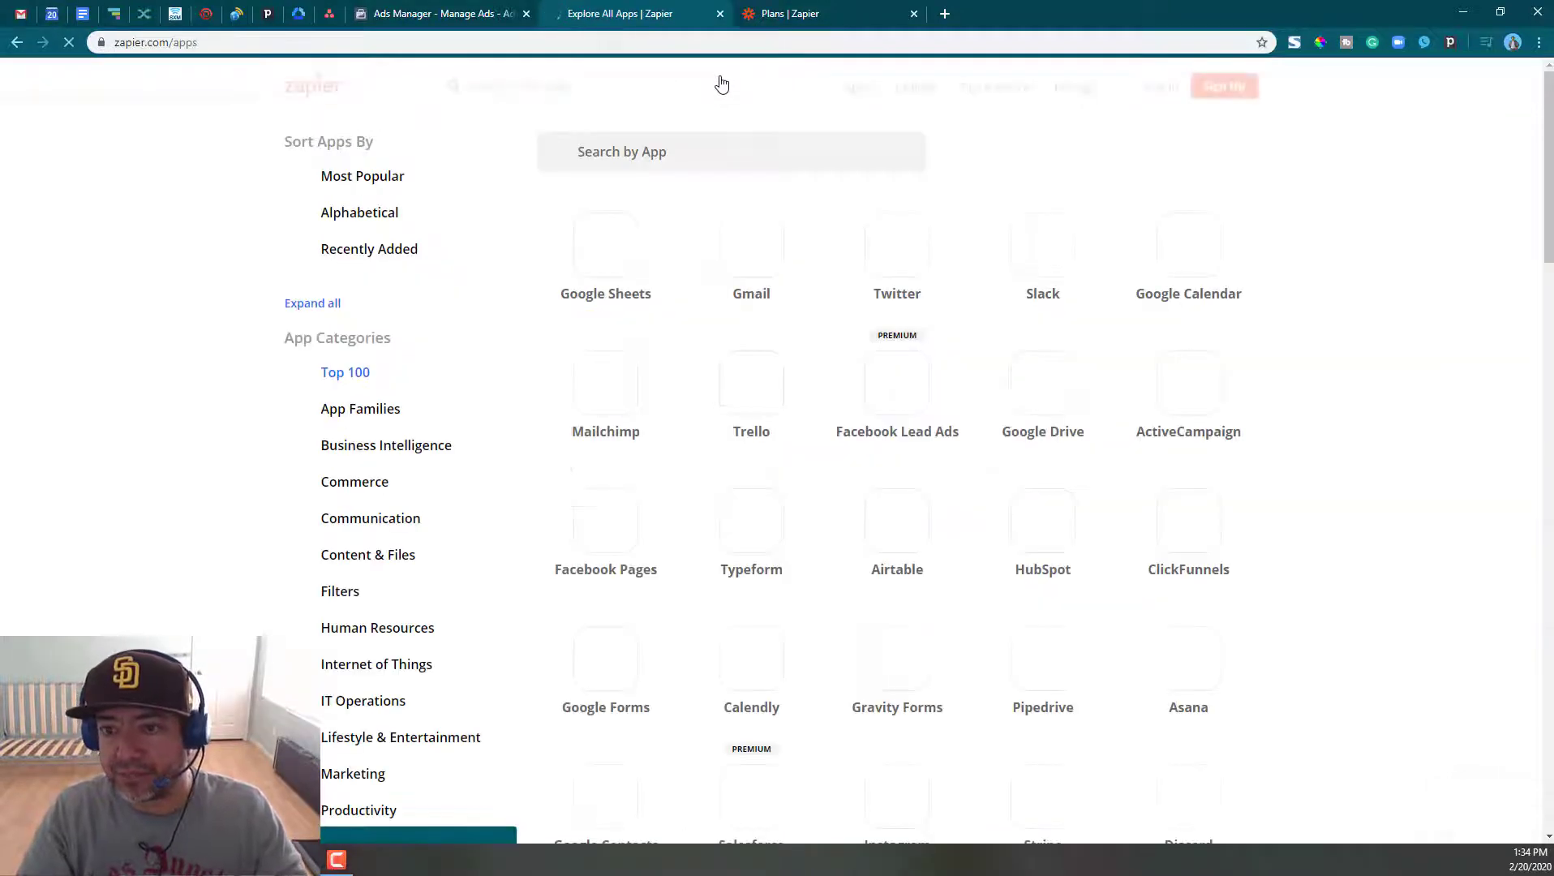
{"action": "left_click", "coordinate": [661, 149]}
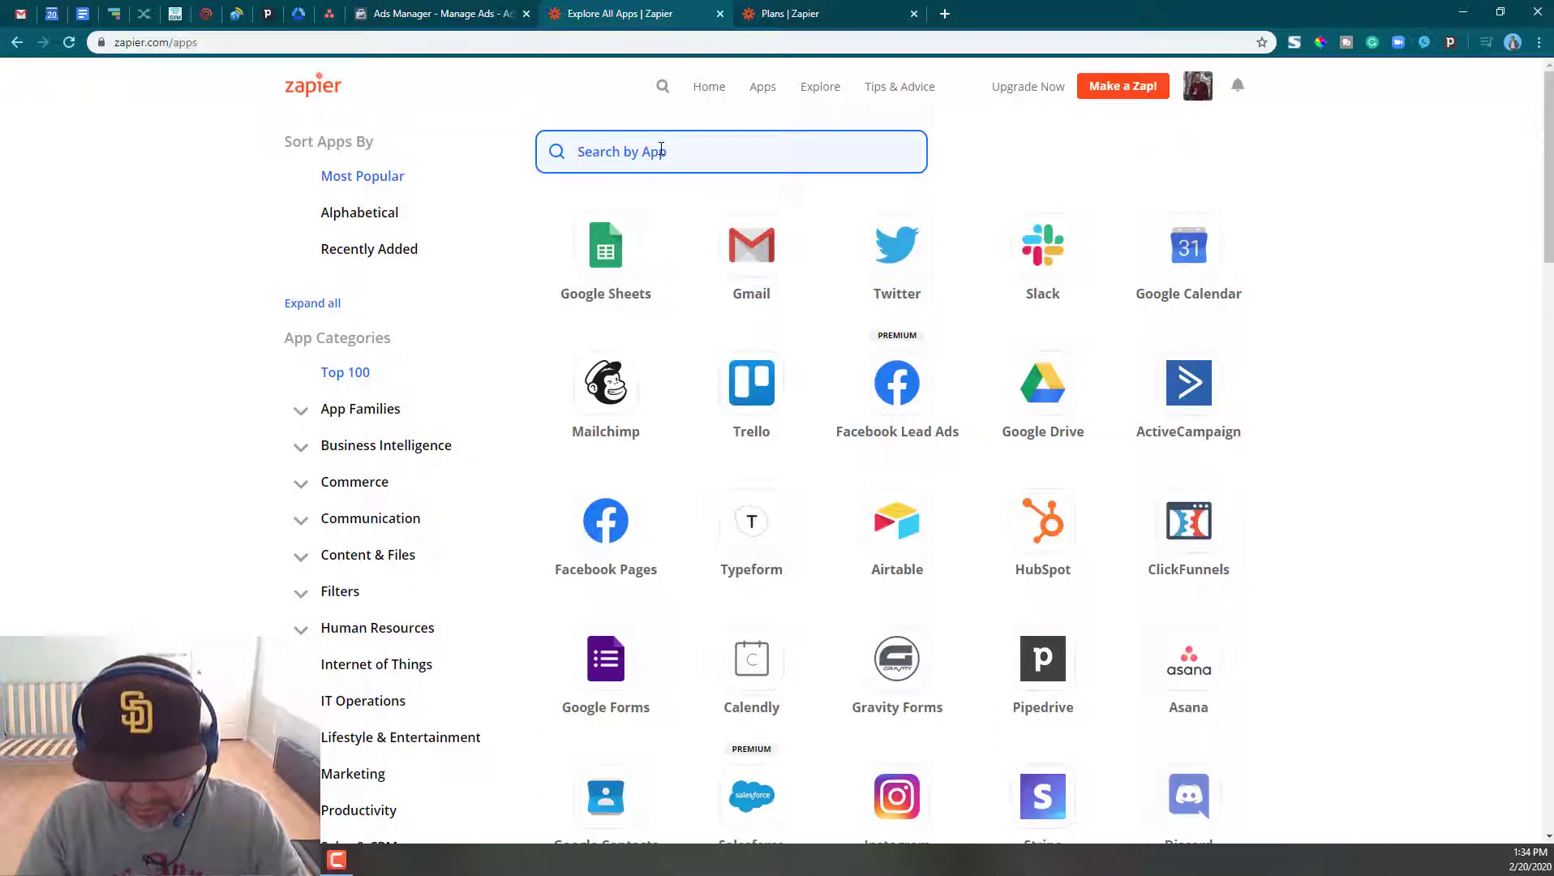
{"action": "type", "text": "facebook"}
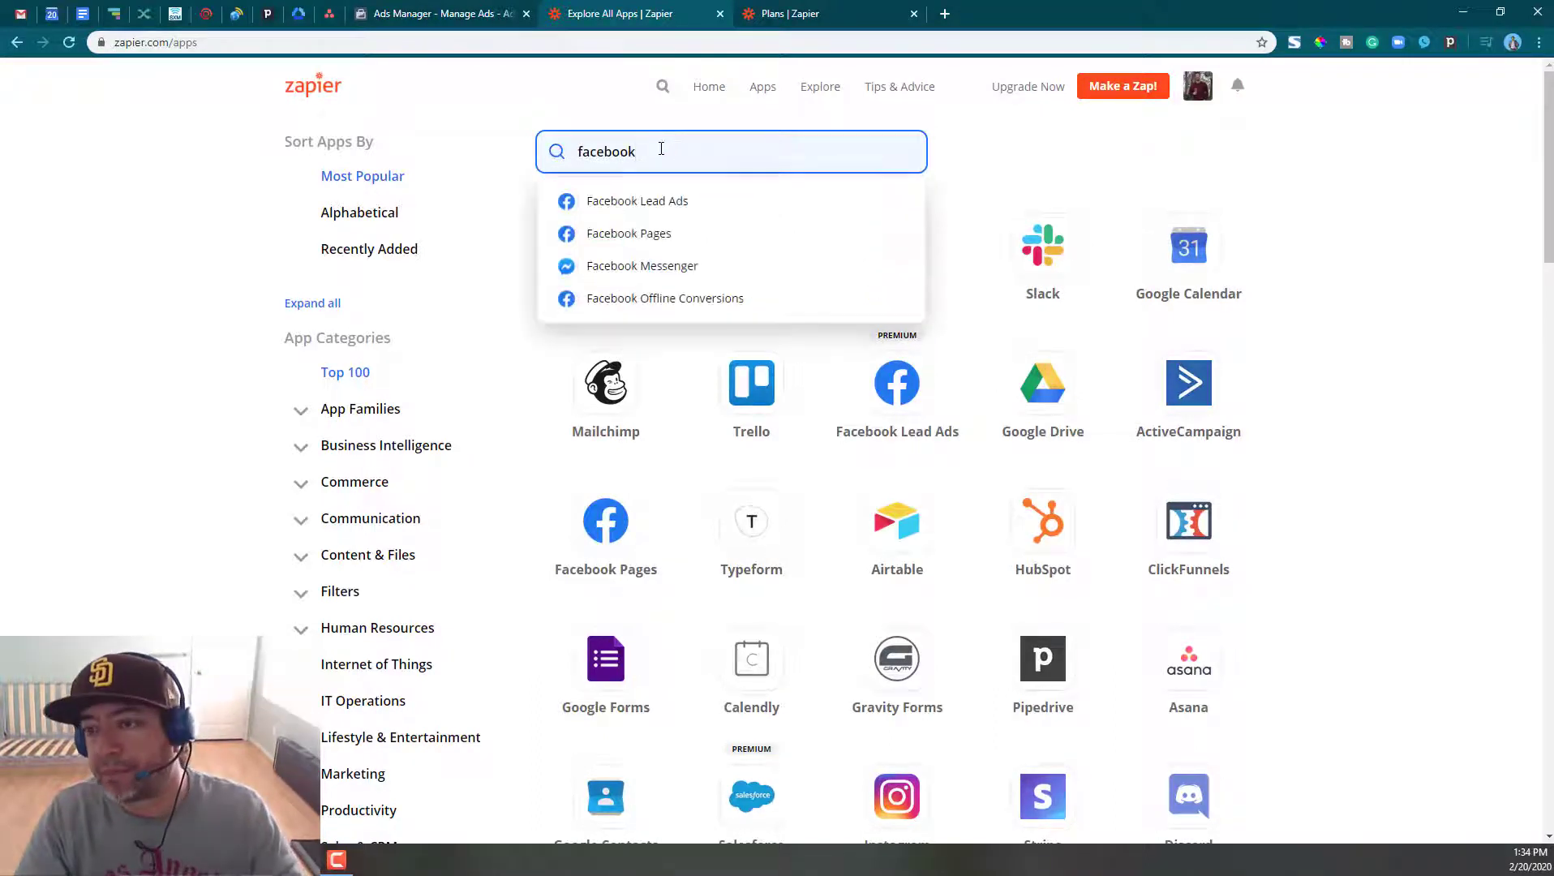
{"action": "left_click", "coordinate": [669, 204]}
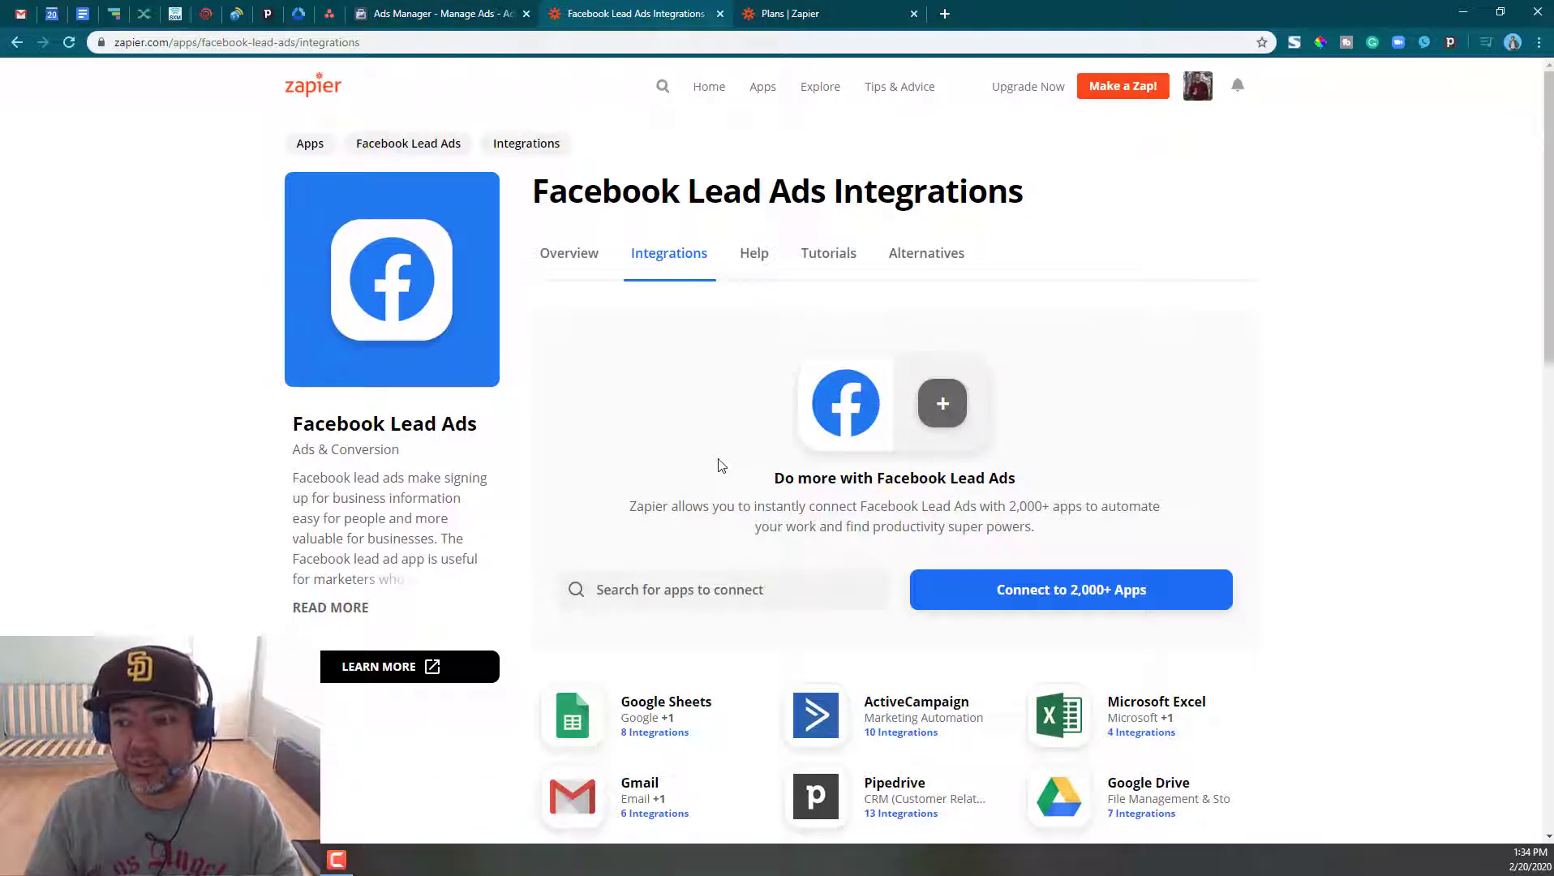
{"action": "scroll", "coordinate": [720, 464], "scroll_direction": "down", "scroll_amount": 2}
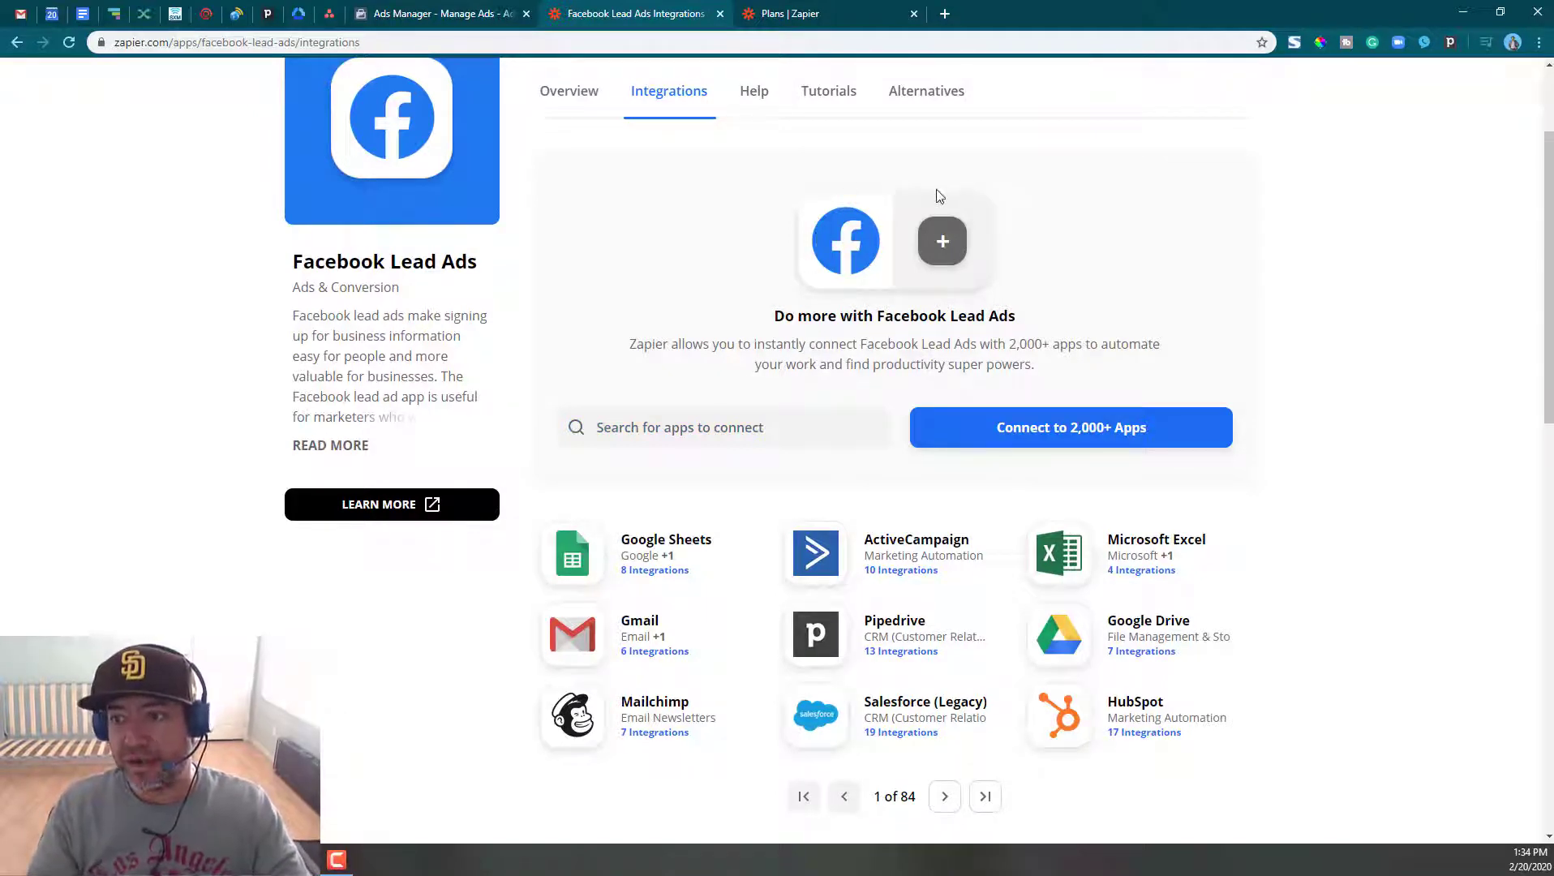
{"action": "left_click", "coordinate": [701, 428]}
{"action": "scroll", "coordinate": [700, 430], "scroll_direction": "down", "scroll_amount": 4}
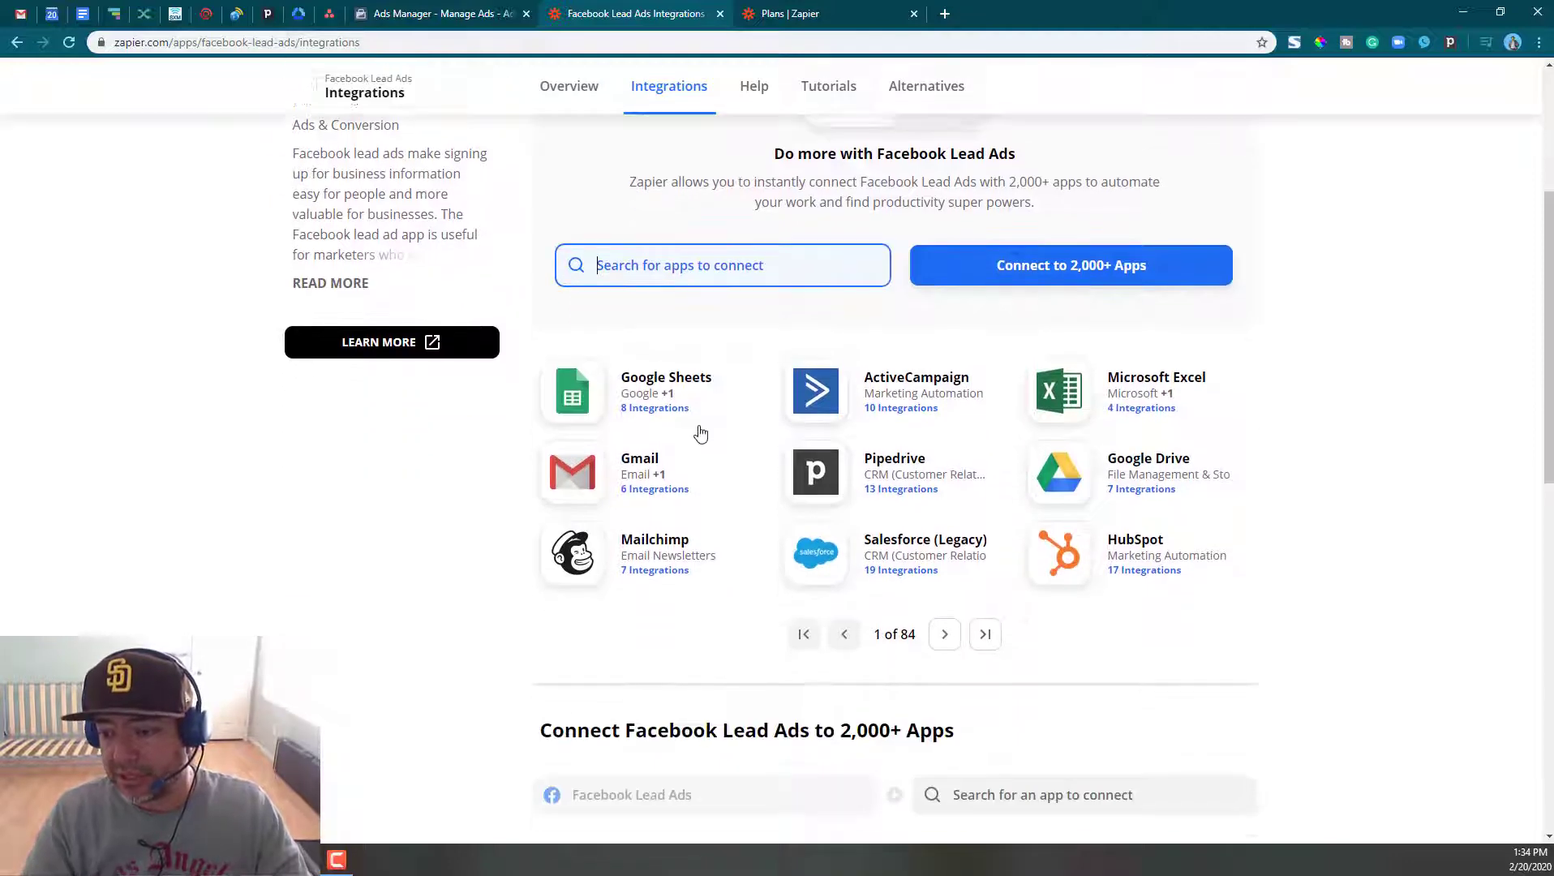
{"action": "scroll", "coordinate": [701, 434], "scroll_direction": "down", "scroll_amount": 3}
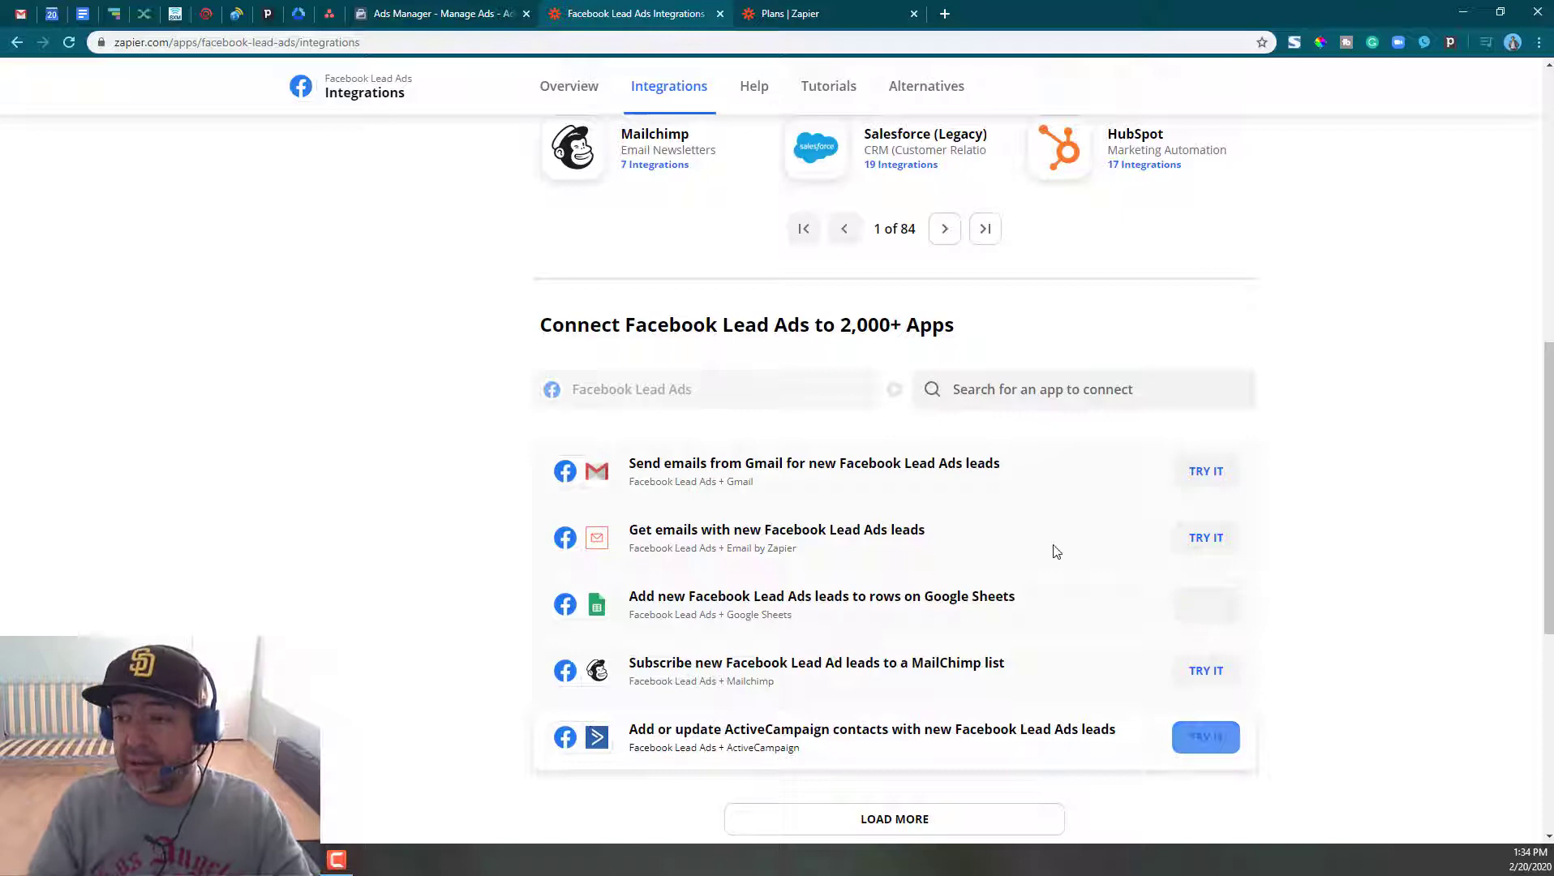
{"action": "scroll", "coordinate": [1010, 447], "scroll_direction": "up", "scroll_amount": 5}
{"action": "scroll", "coordinate": [1010, 447], "scroll_direction": "up", "scroll_amount": 3}
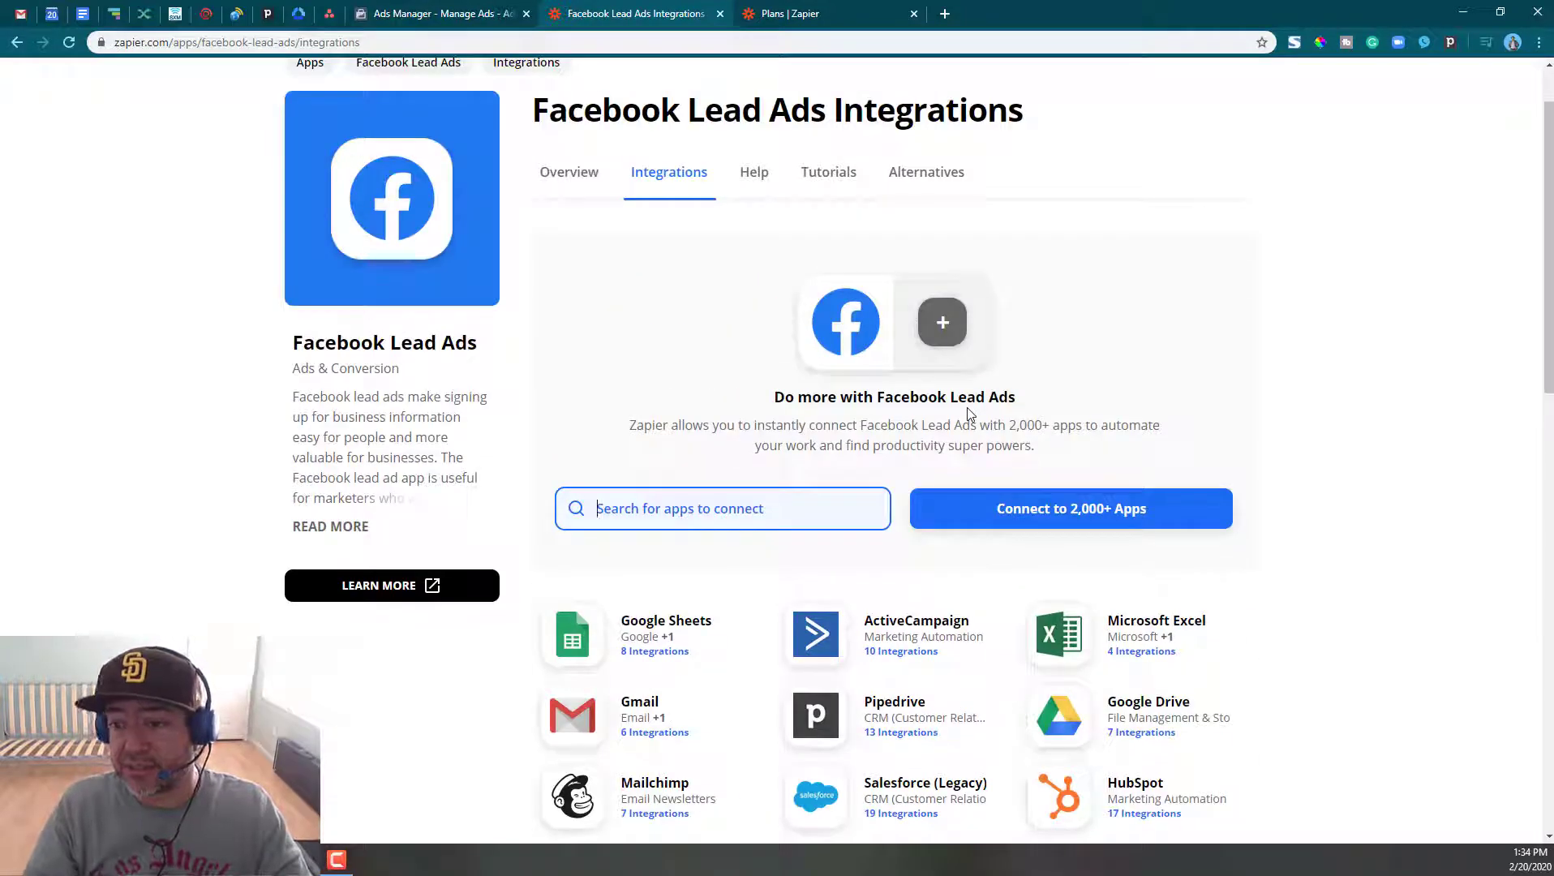
- Replace the 'email' search with 'zapier' and choose Email by Zapier as the second app
{"action": "type", "text": "email"}
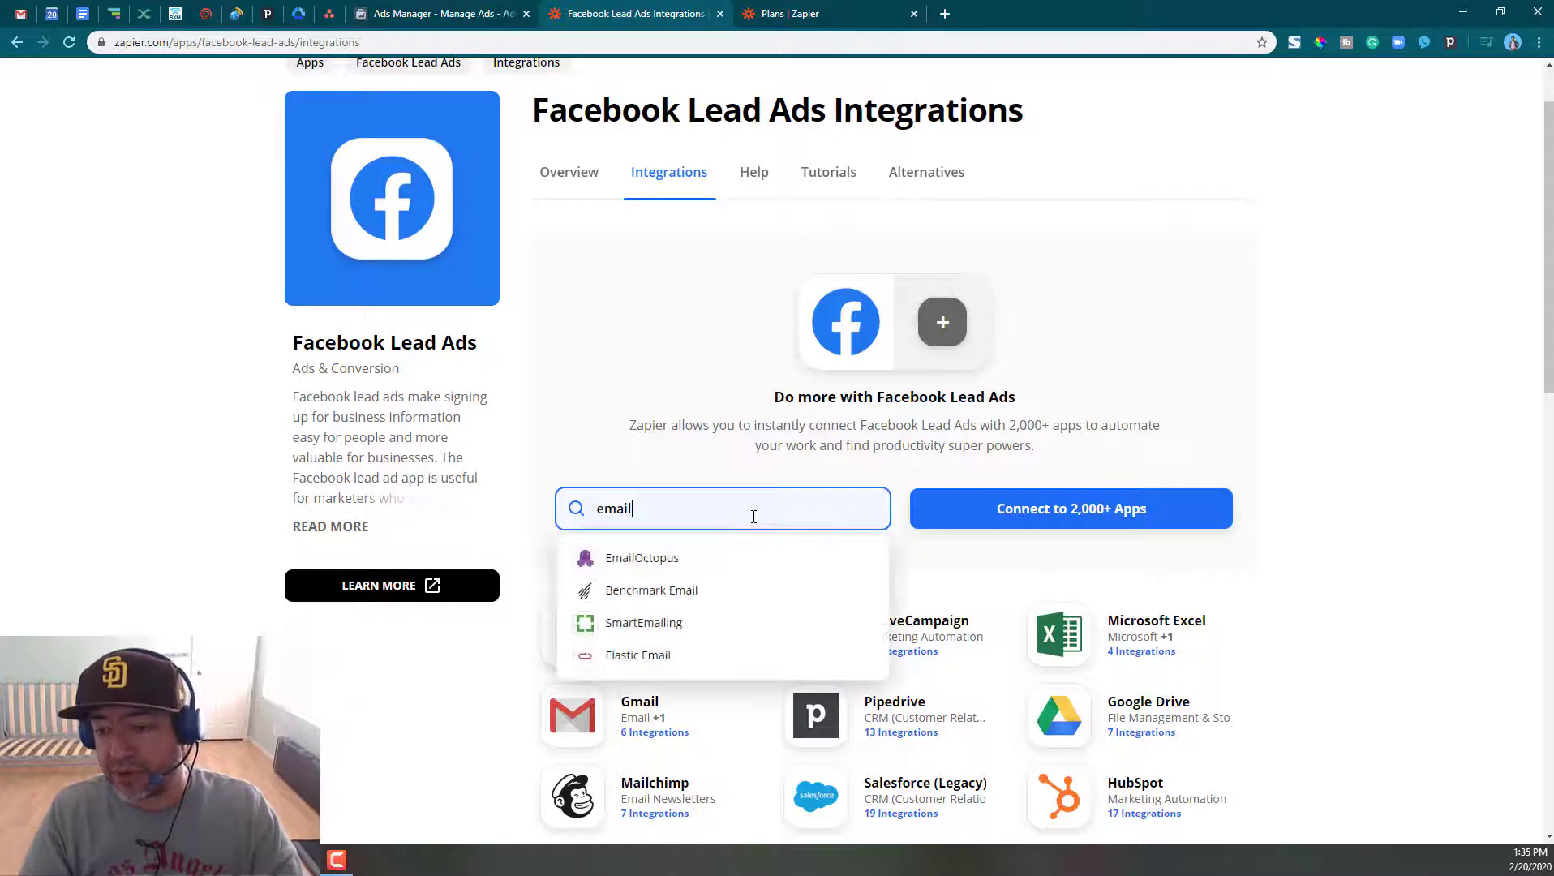
{"action": "scroll", "coordinate": [742, 560], "scroll_direction": "down", "scroll_amount": 2}
{"action": "scroll", "coordinate": [714, 544], "scroll_direction": "up", "scroll_amount": 1}
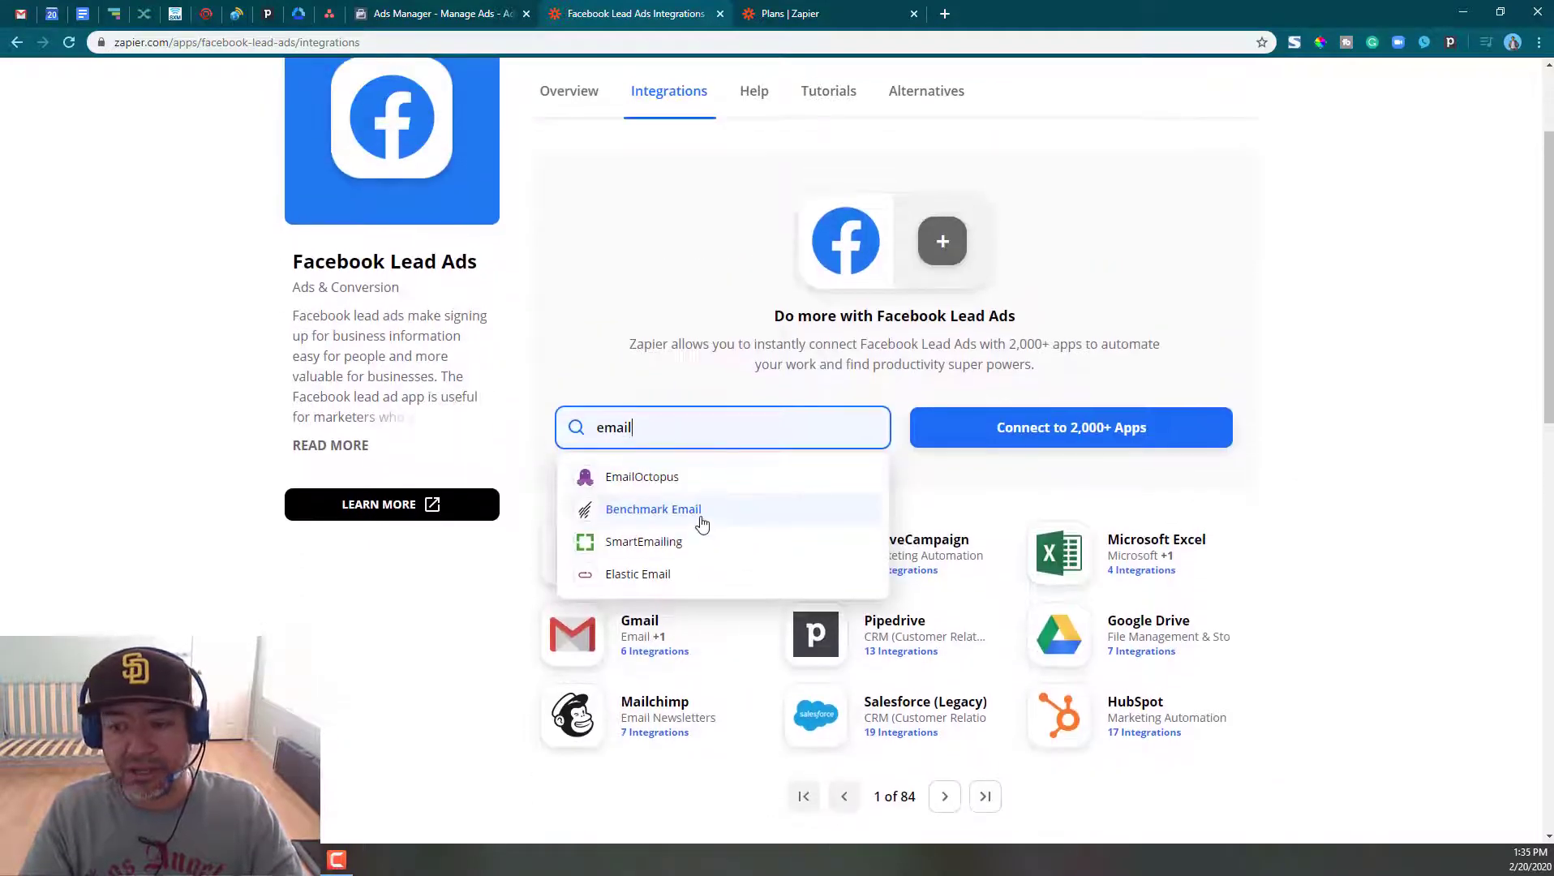
{"action": "left_click_drag", "start_coordinate": [654, 433], "coordinate": [574, 433]}
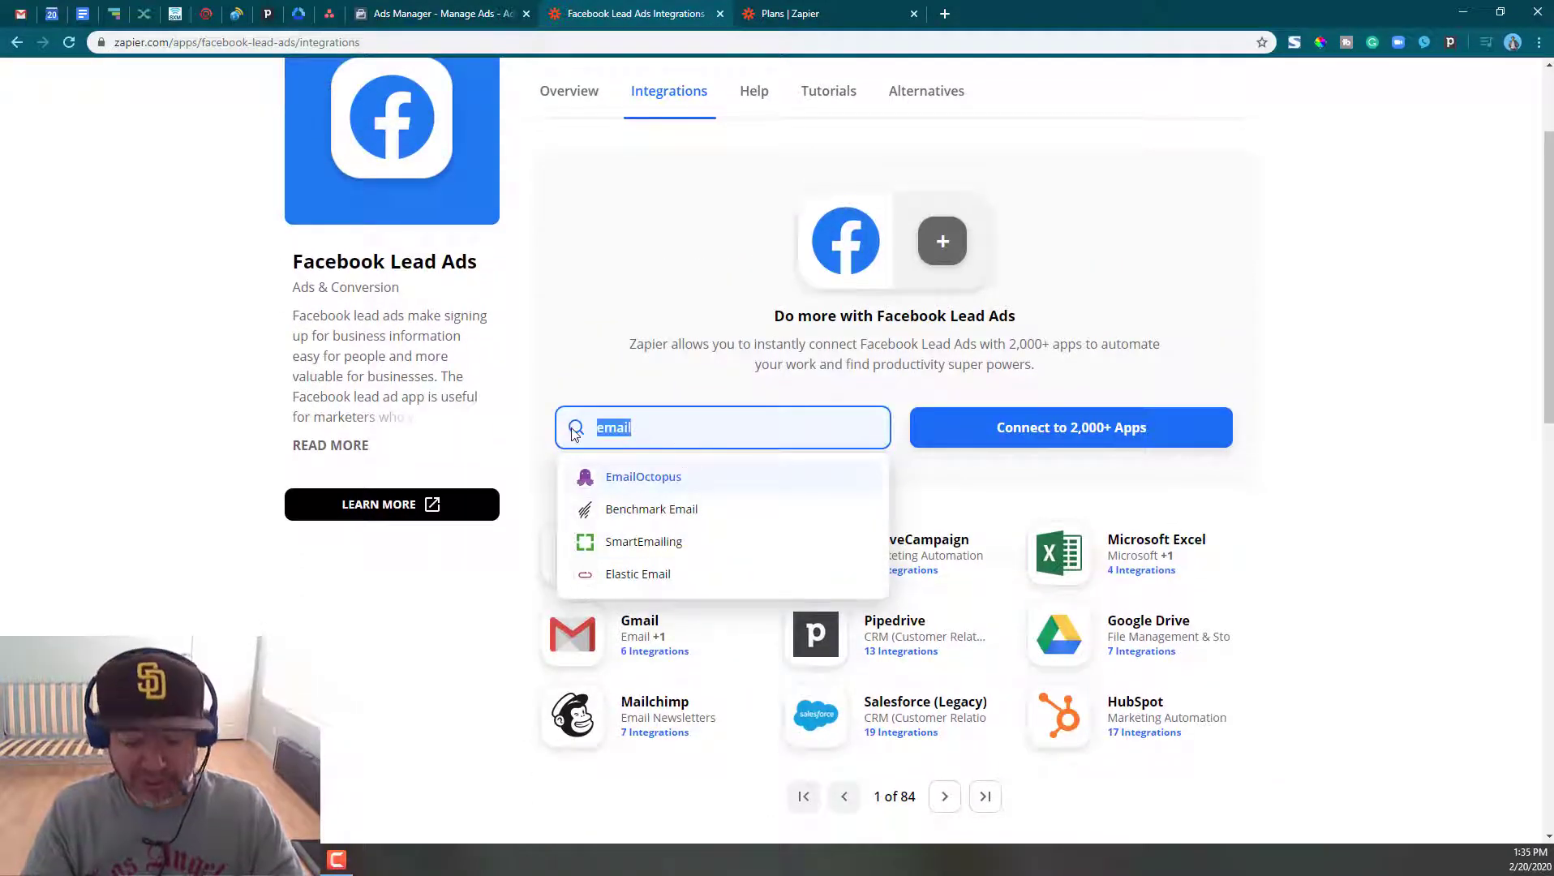
{"action": "type", "text": "zapi"}
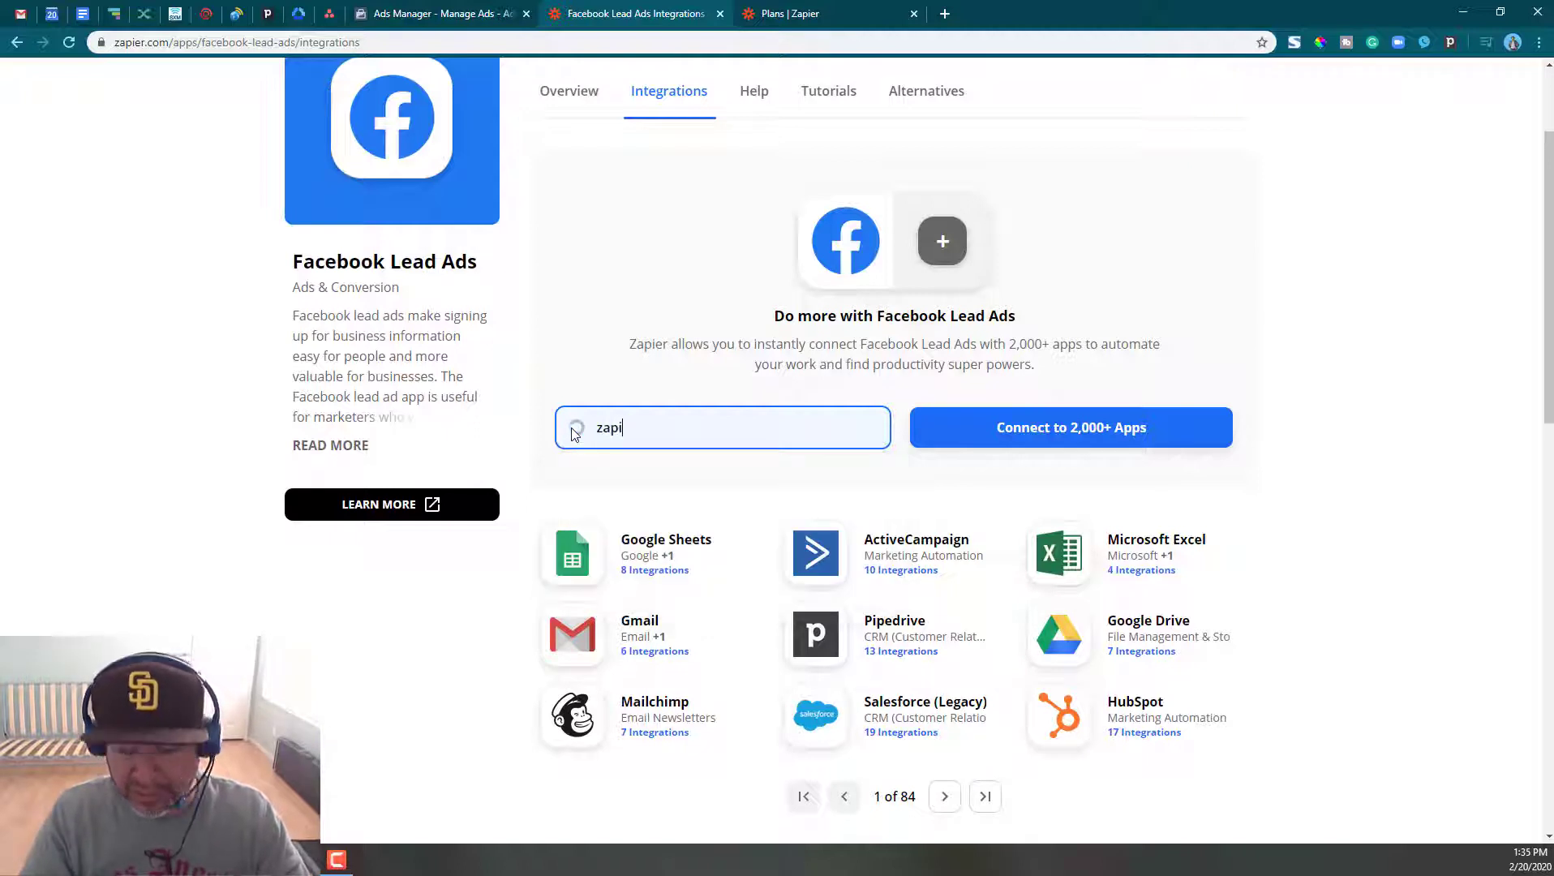
{"action": "type", "text": "er"}
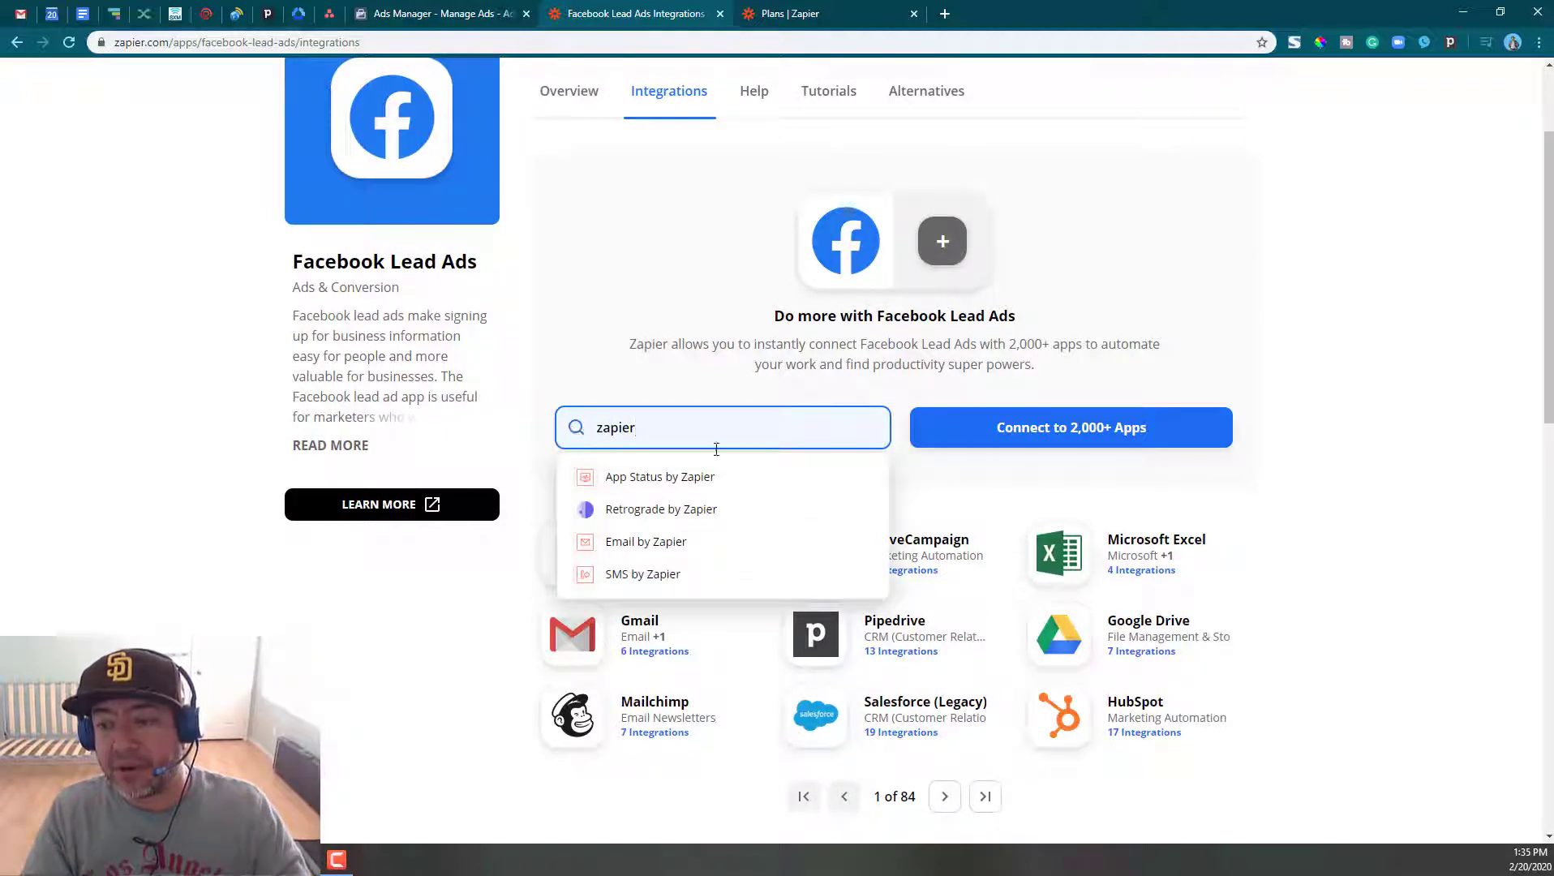
{"action": "left_click", "coordinate": [637, 542]}
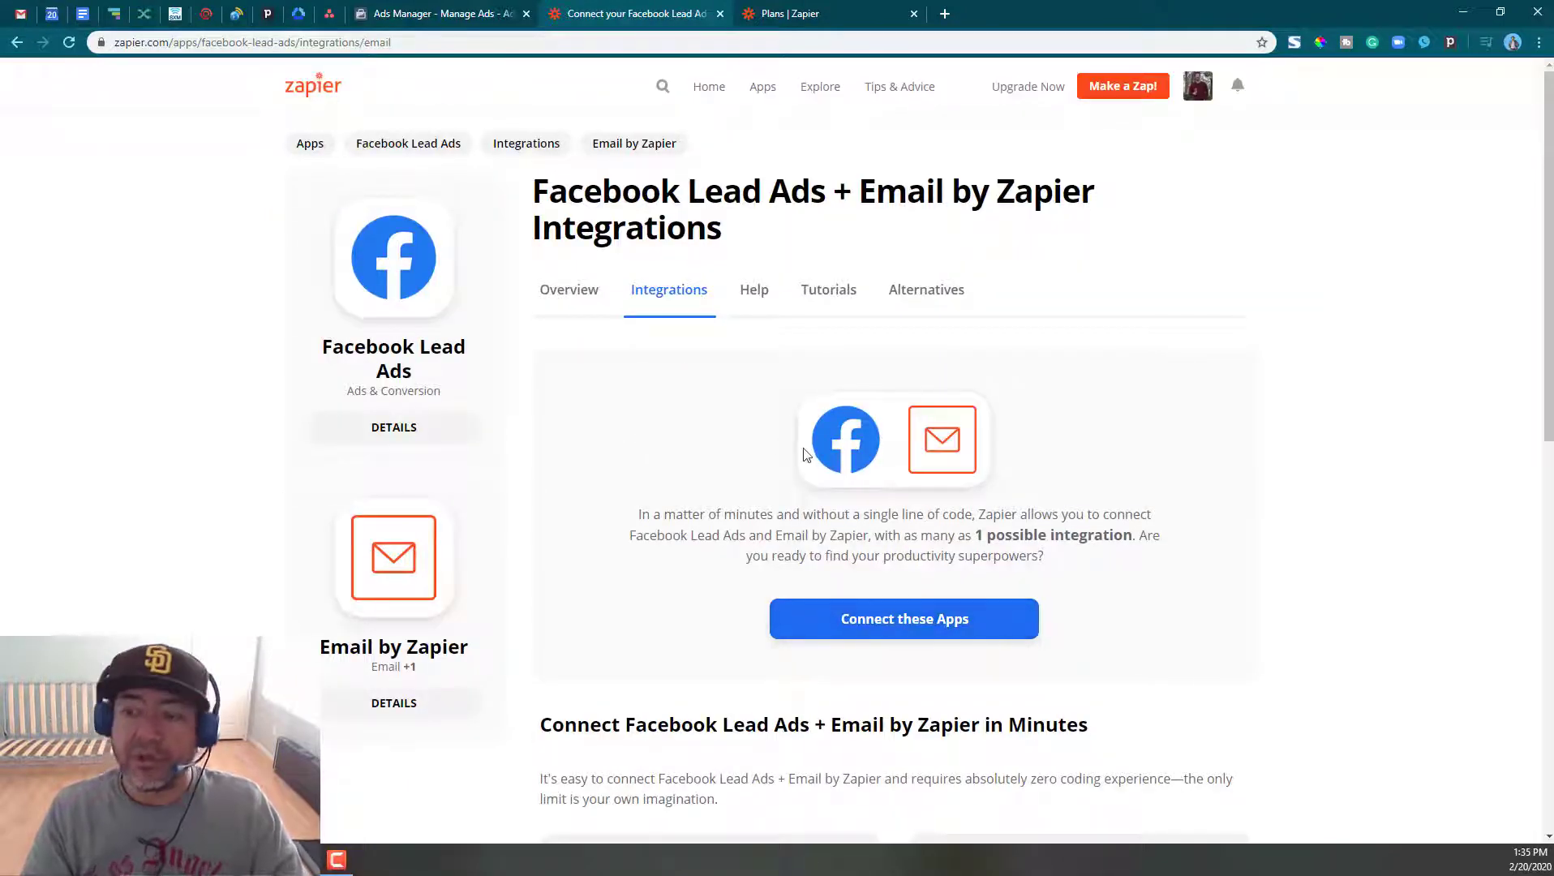
- Create a zap with New Lead as the Facebook Lead Ads trigger event and connect the Facebook account
{"action": "left_click", "coordinate": [929, 633]}
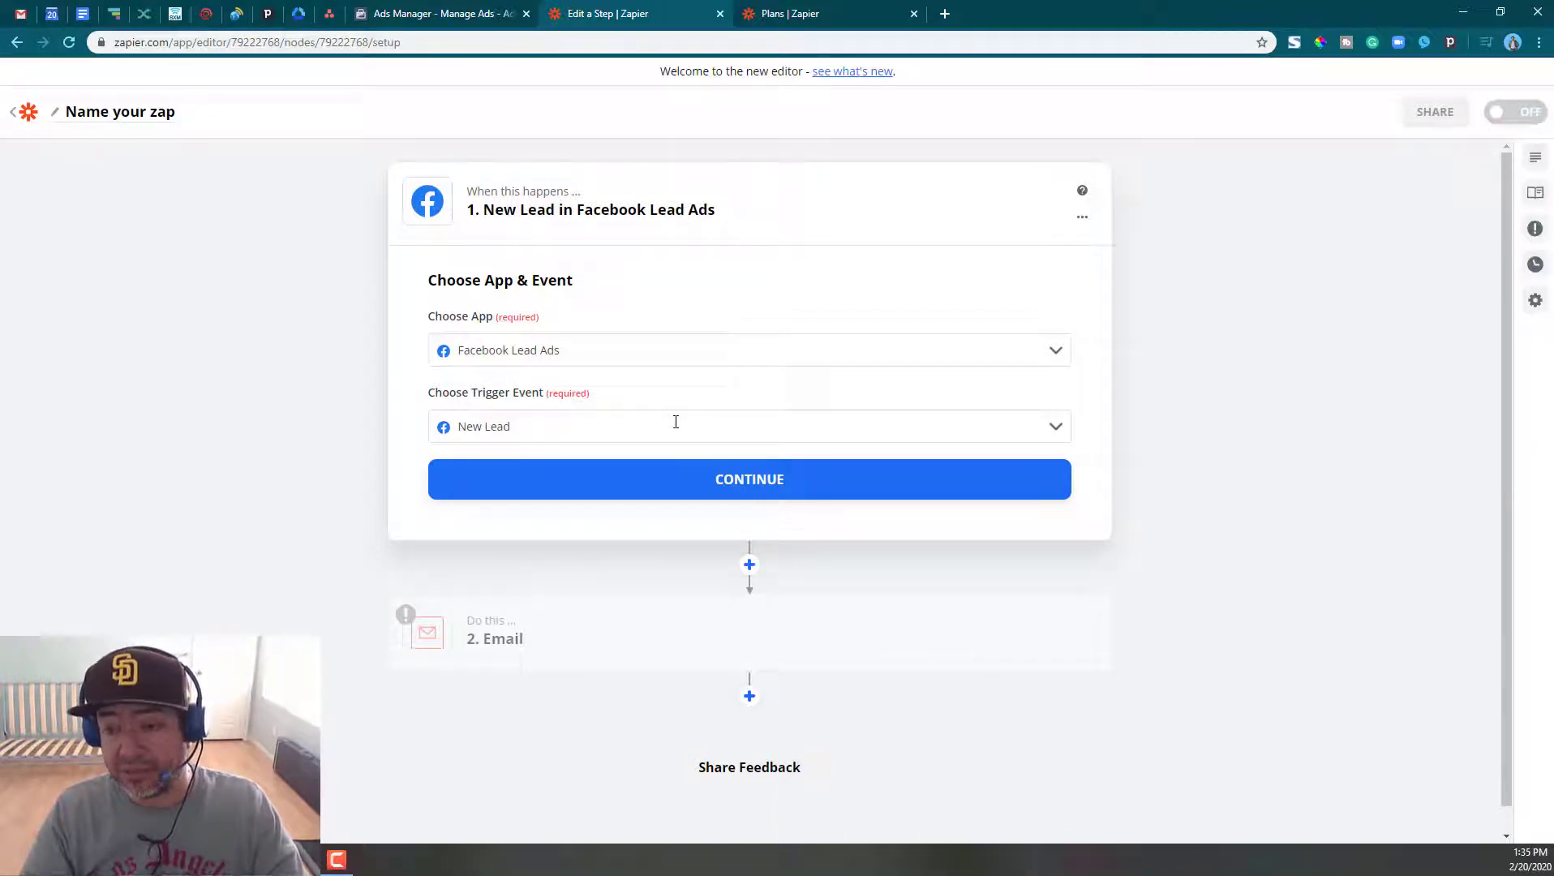
{"action": "left_click", "coordinate": [676, 422]}
{"action": "left_click", "coordinate": [659, 468]}
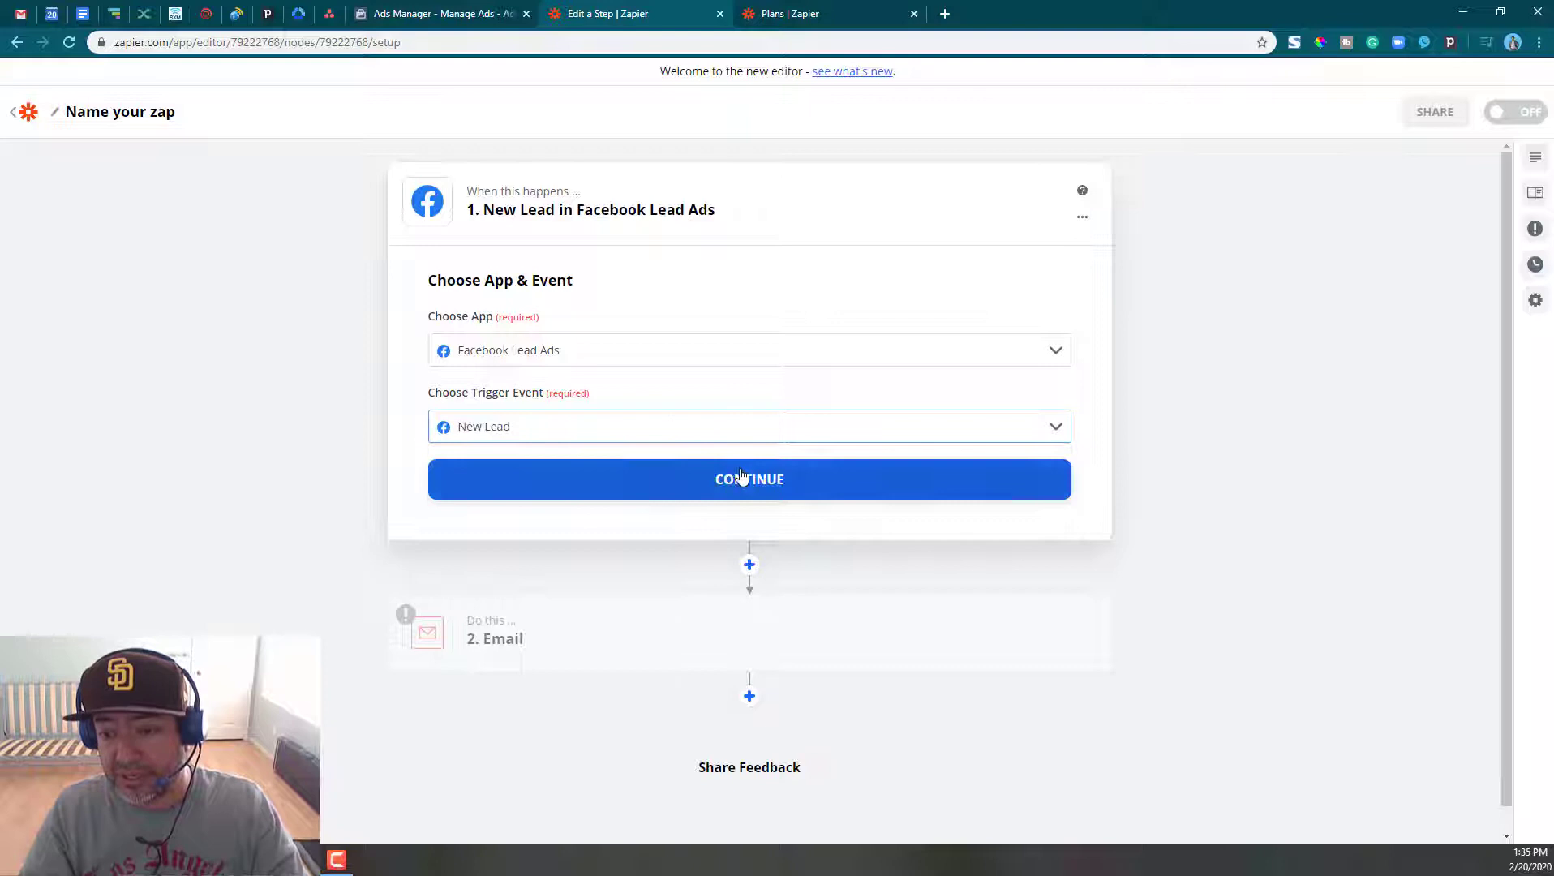
{"action": "left_click", "coordinate": [753, 490]}
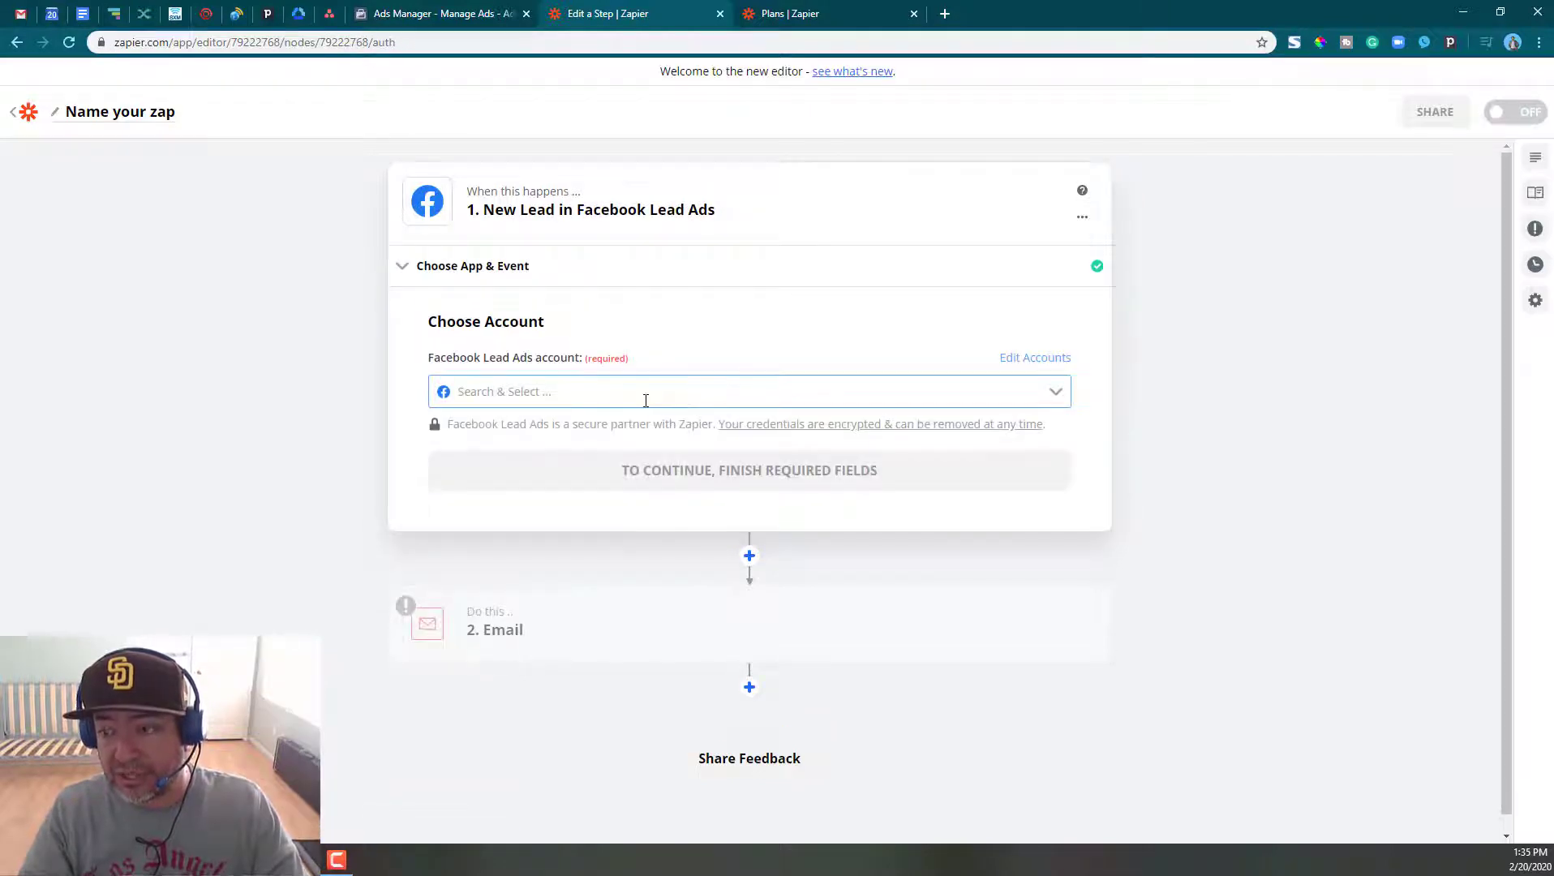
{"action": "left_click", "coordinate": [721, 388]}
{"action": "left_click", "coordinate": [711, 437]}
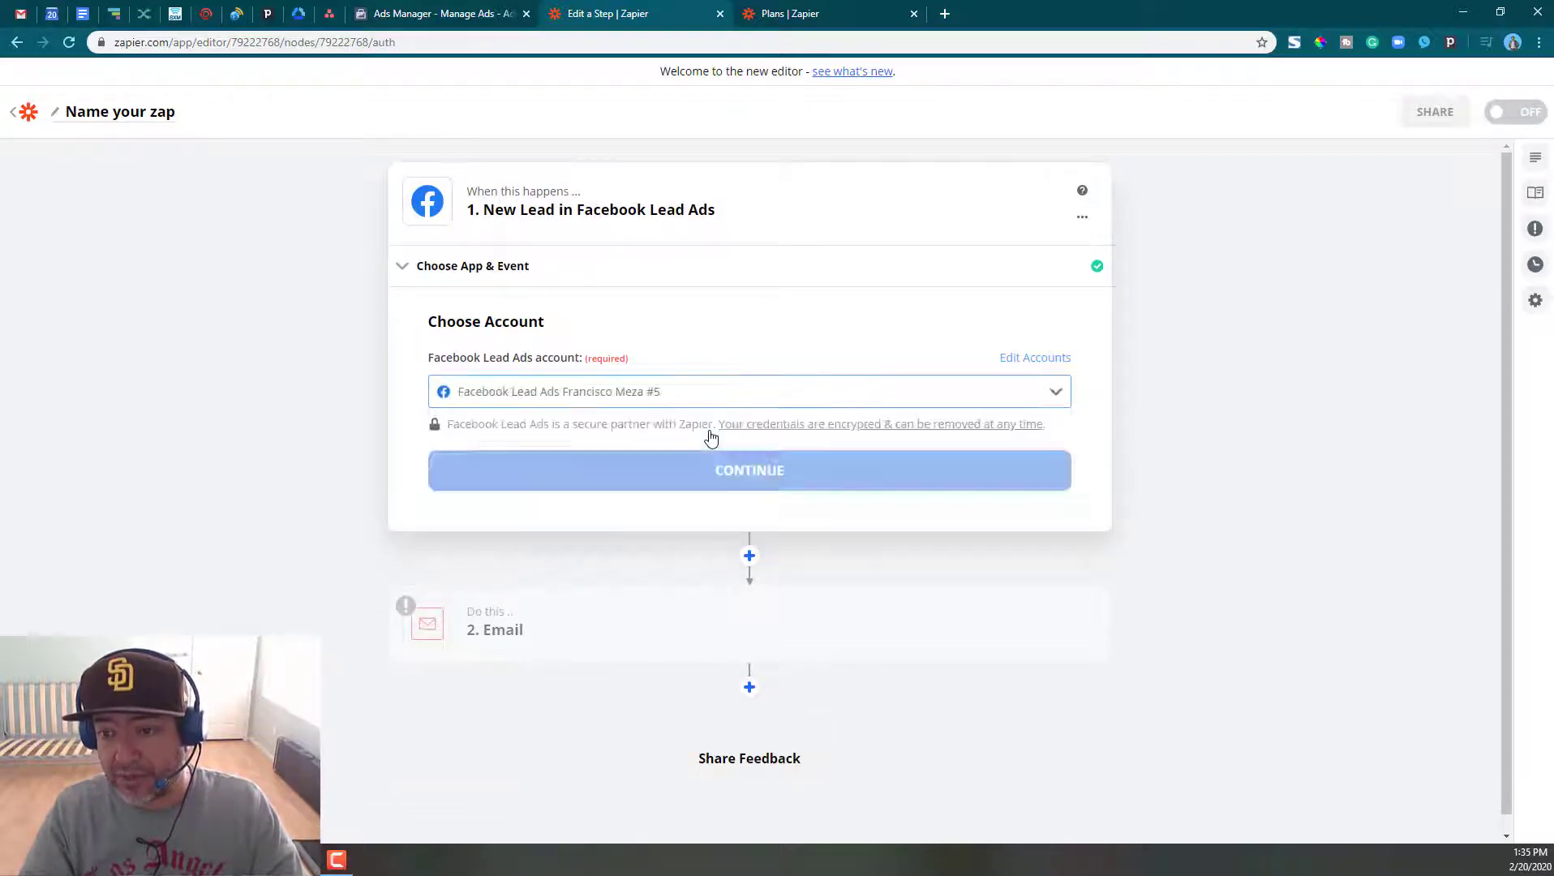
{"action": "left_click", "coordinate": [735, 486]}
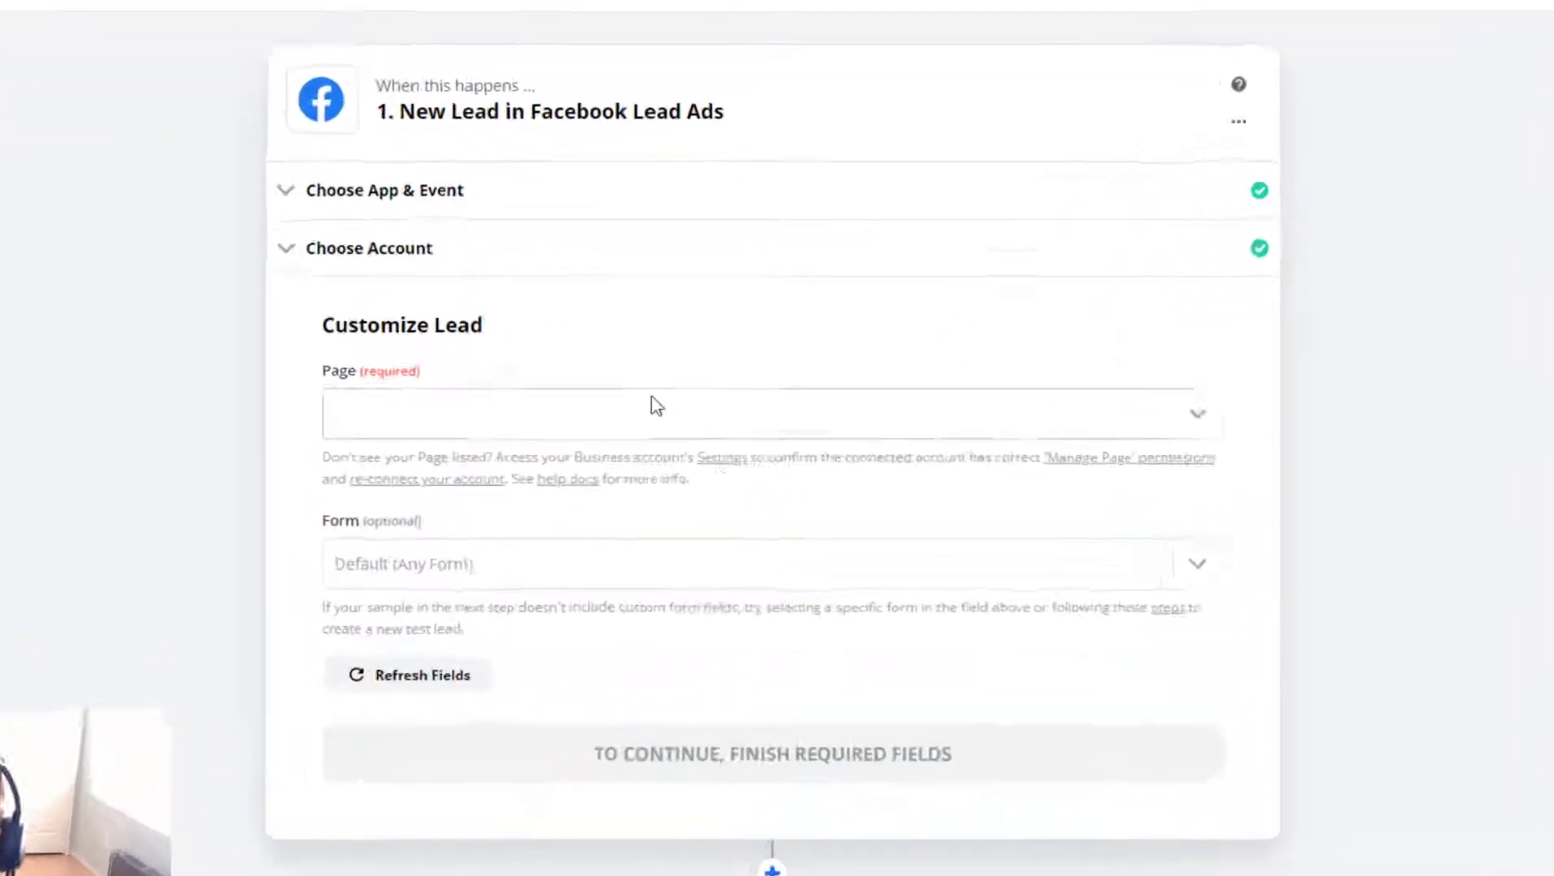
- Search the Page list for 'medi' and select Medicare, Health and Life Insurance Specialist
{"action": "left_click", "coordinate": [667, 414]}
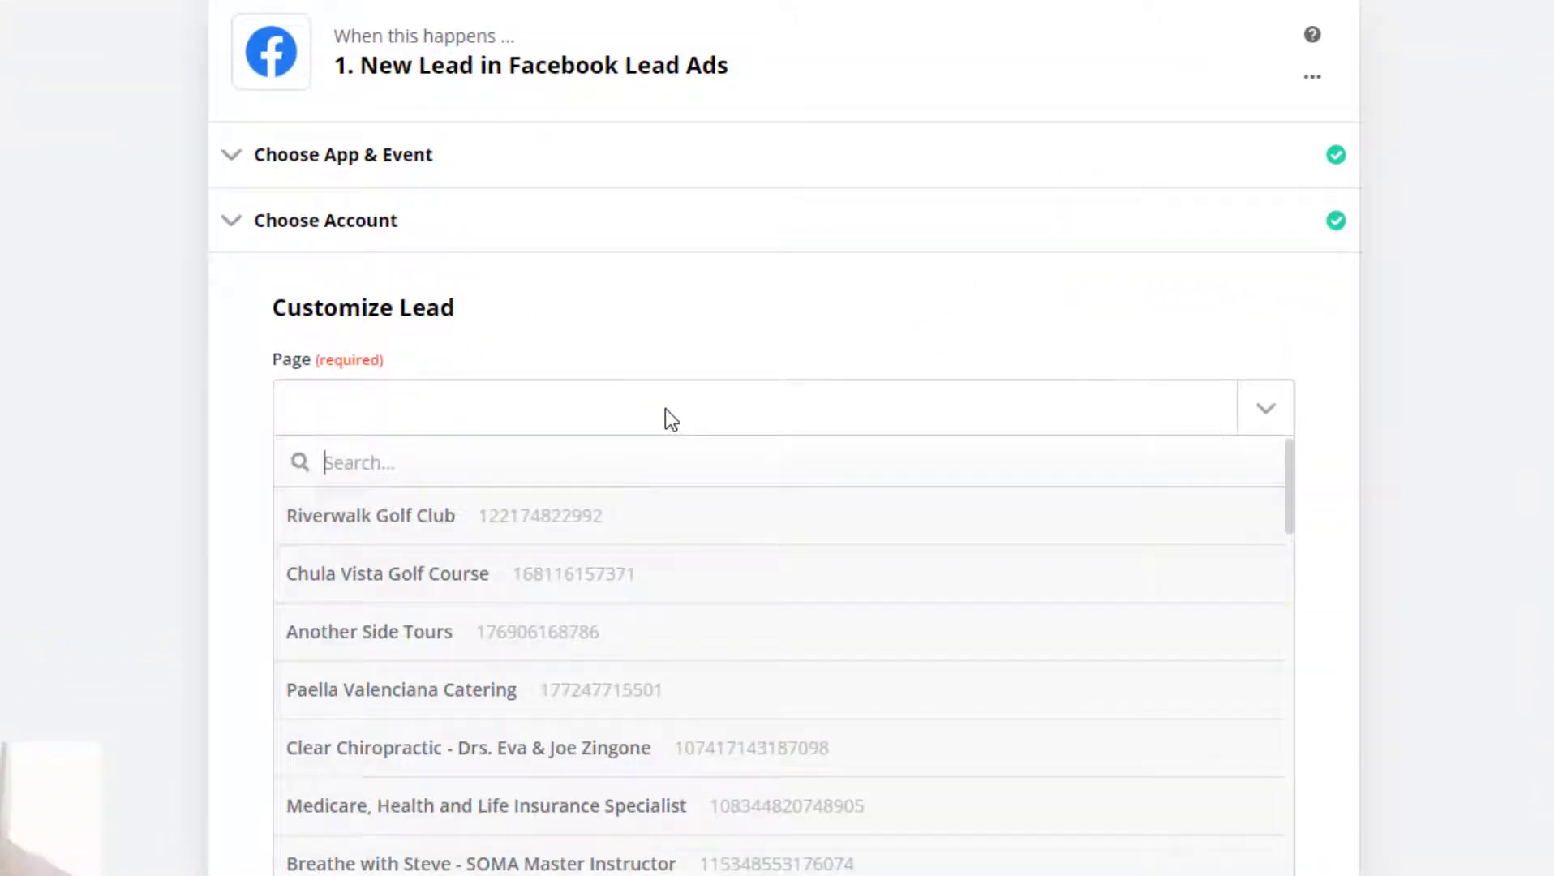
{"action": "scroll", "coordinate": [665, 409], "scroll_direction": "down", "scroll_amount": 3}
{"action": "scroll", "coordinate": [687, 494], "scroll_direction": "down", "scroll_amount": 10}
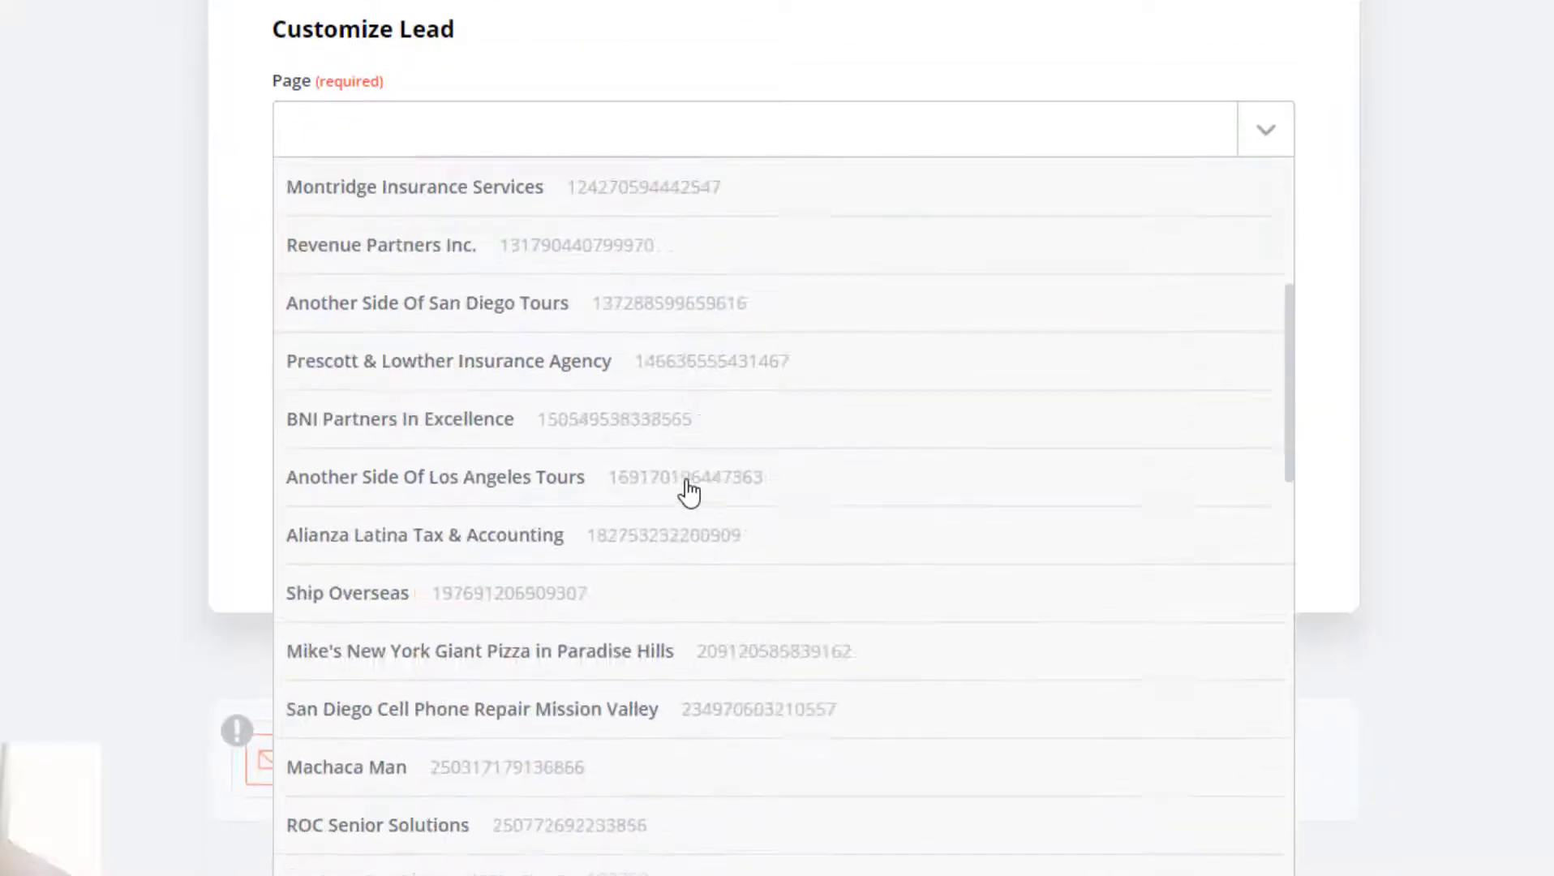
{"action": "scroll", "coordinate": [690, 492], "scroll_direction": "down", "scroll_amount": 9}
{"action": "scroll", "coordinate": [684, 478], "scroll_direction": "up", "scroll_amount": 8}
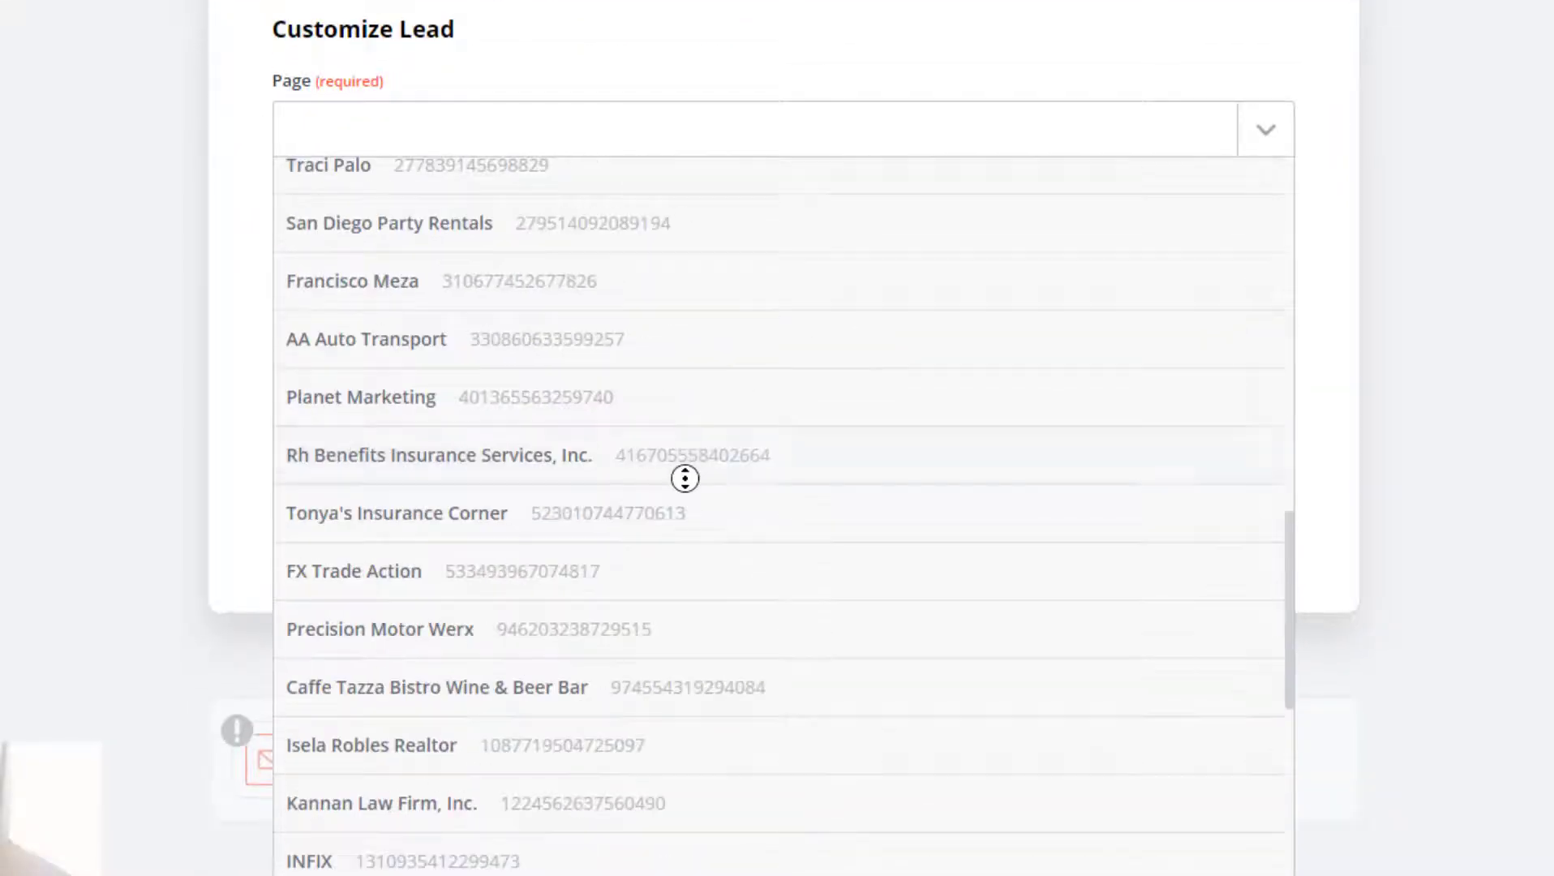
{"action": "scroll", "coordinate": [653, 387], "scroll_direction": "up", "scroll_amount": 15}
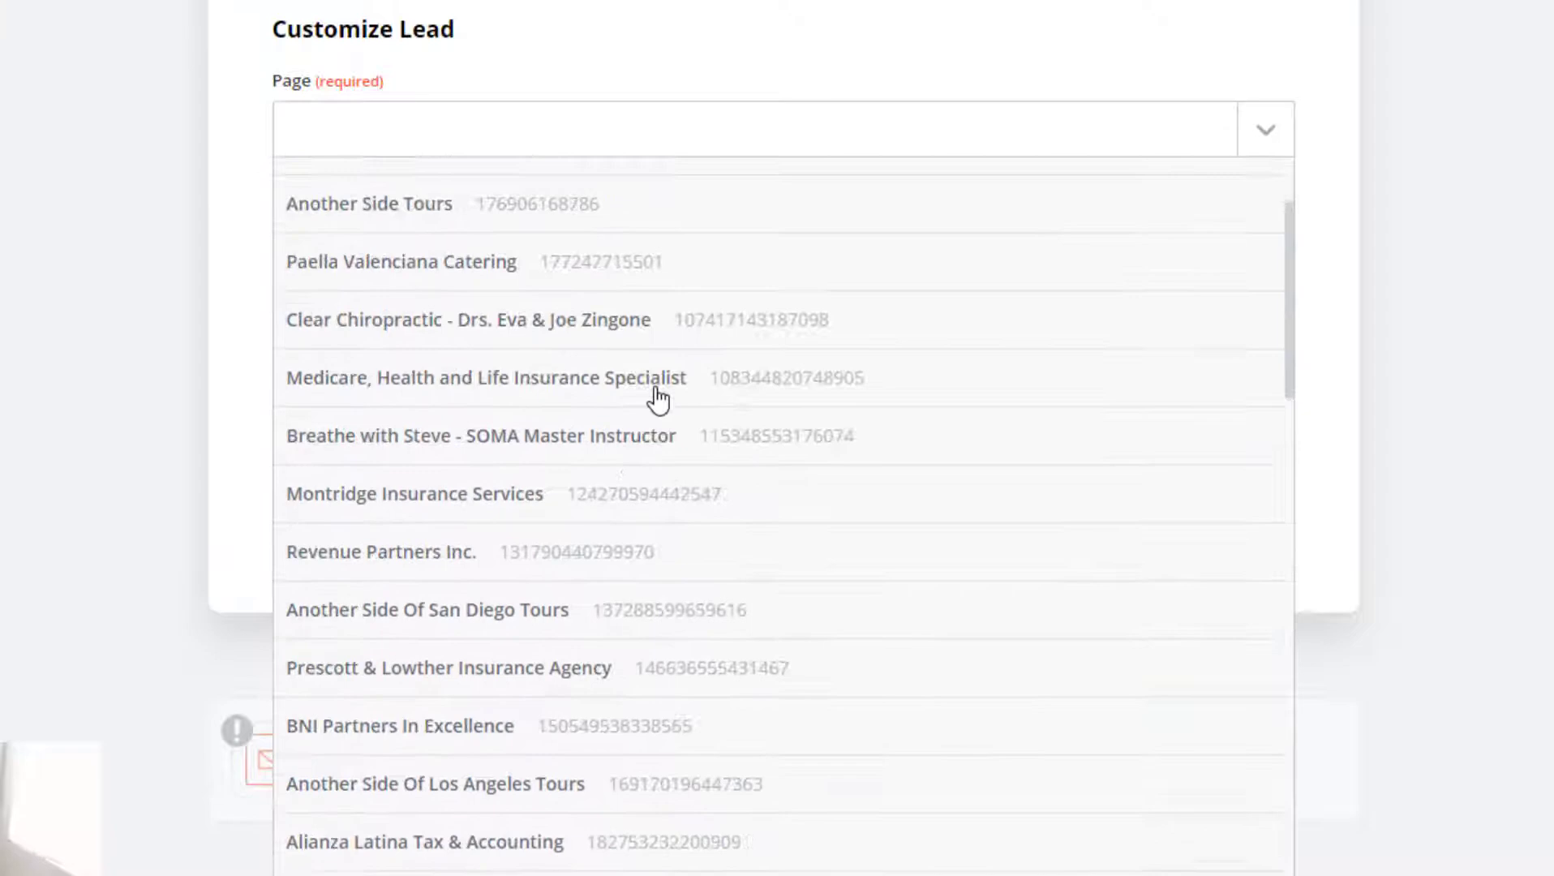
{"action": "left_click", "coordinate": [589, 136]}
{"action": "left_click", "coordinate": [573, 150]}
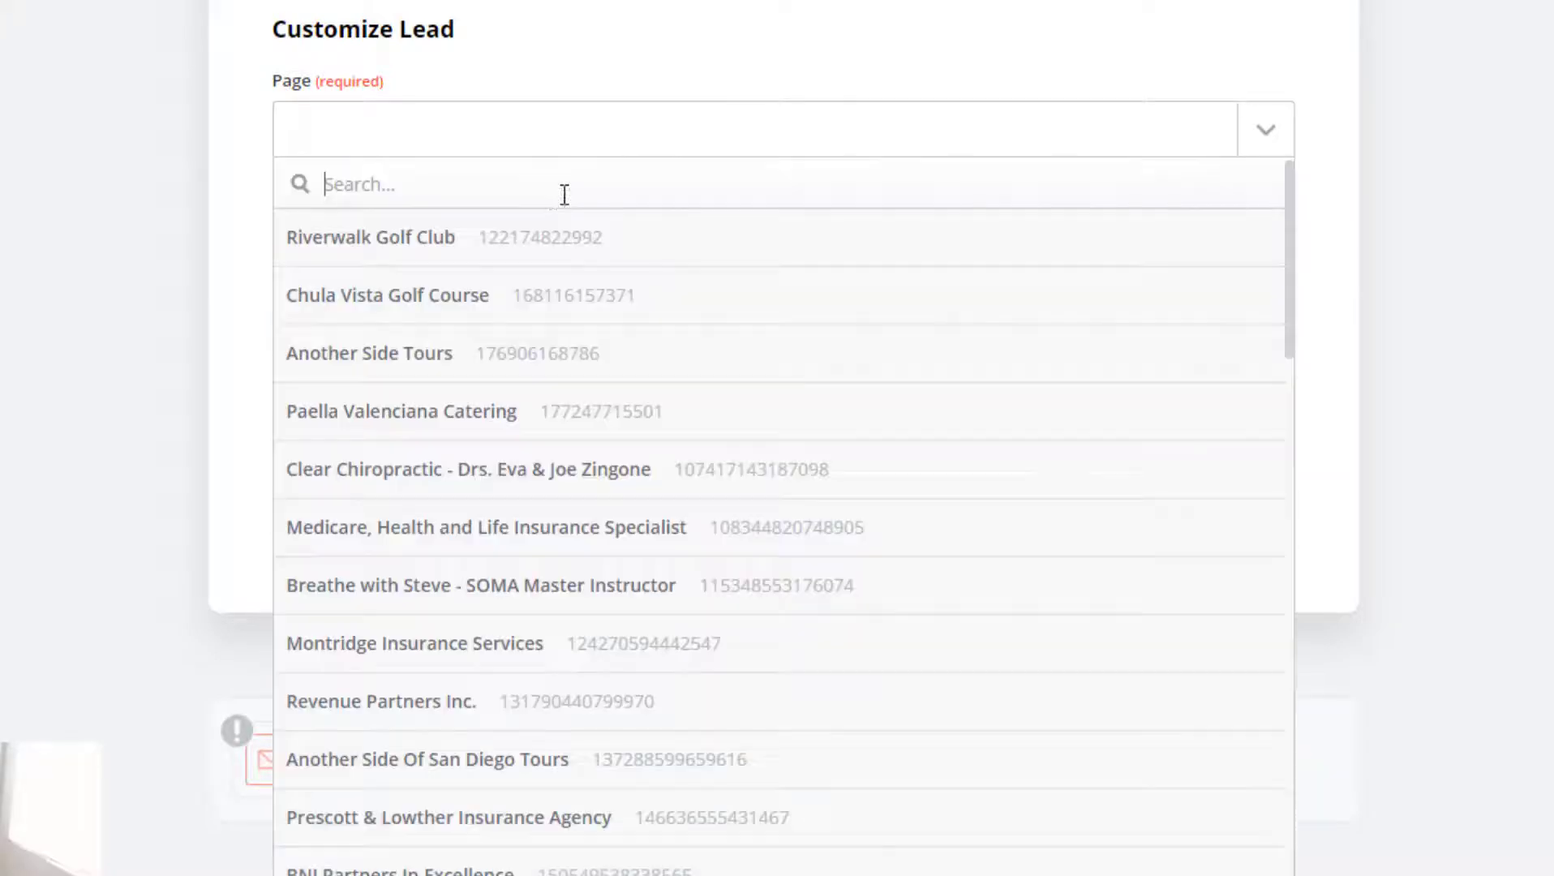
{"action": "type", "text": "ven"}
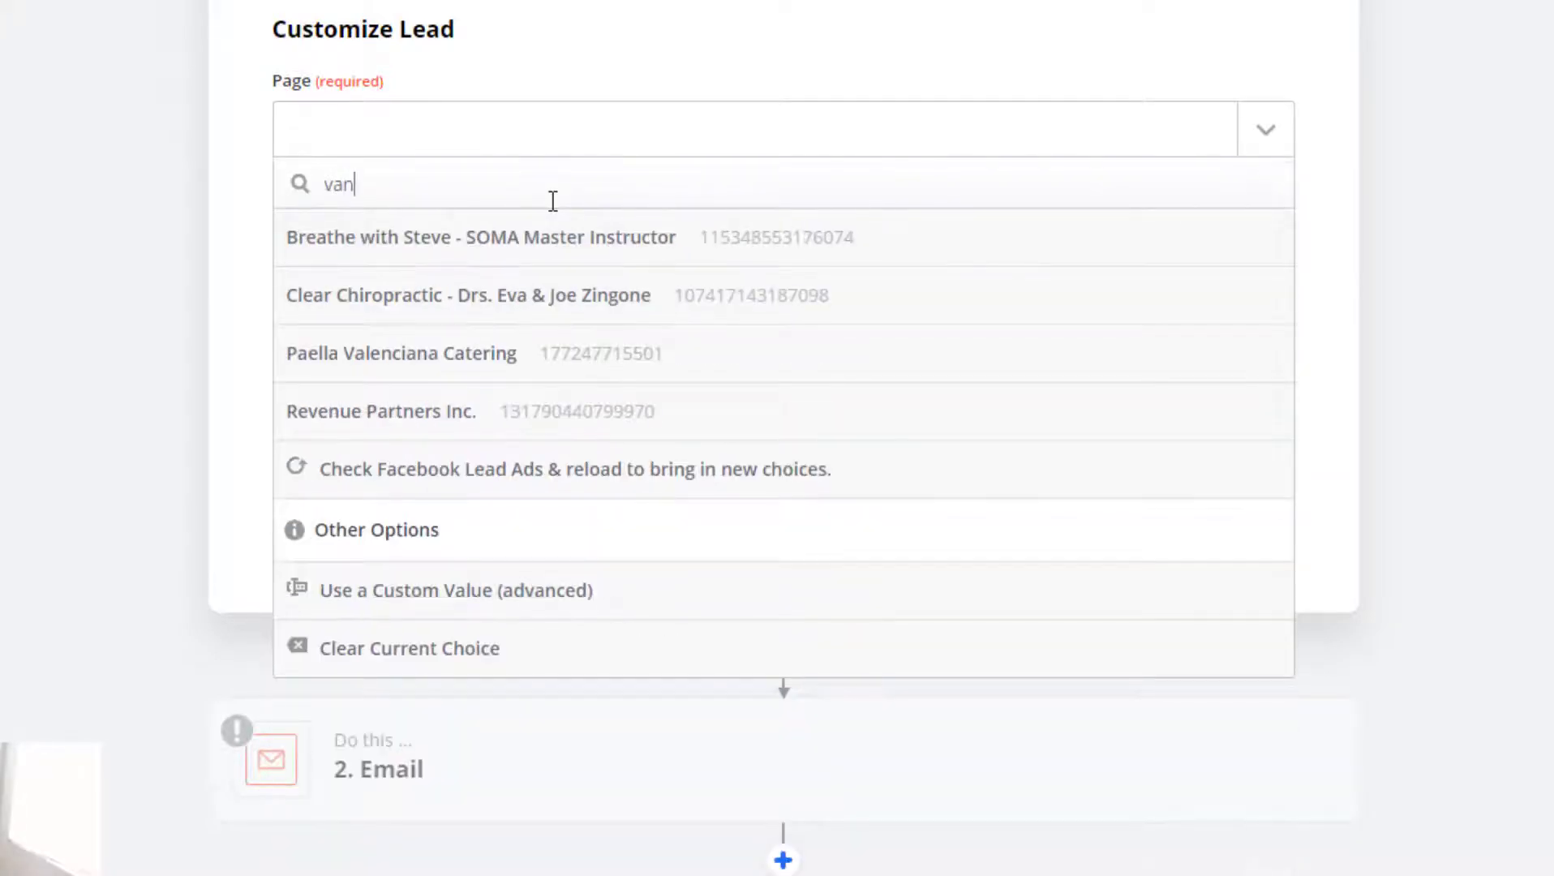
{"action": "key", "text": "BackSpace"}
{"action": "key", "text": "BackSpace"}
{"action": "key", "text": "BackSpace"}
{"action": "type", "text": "medi"}
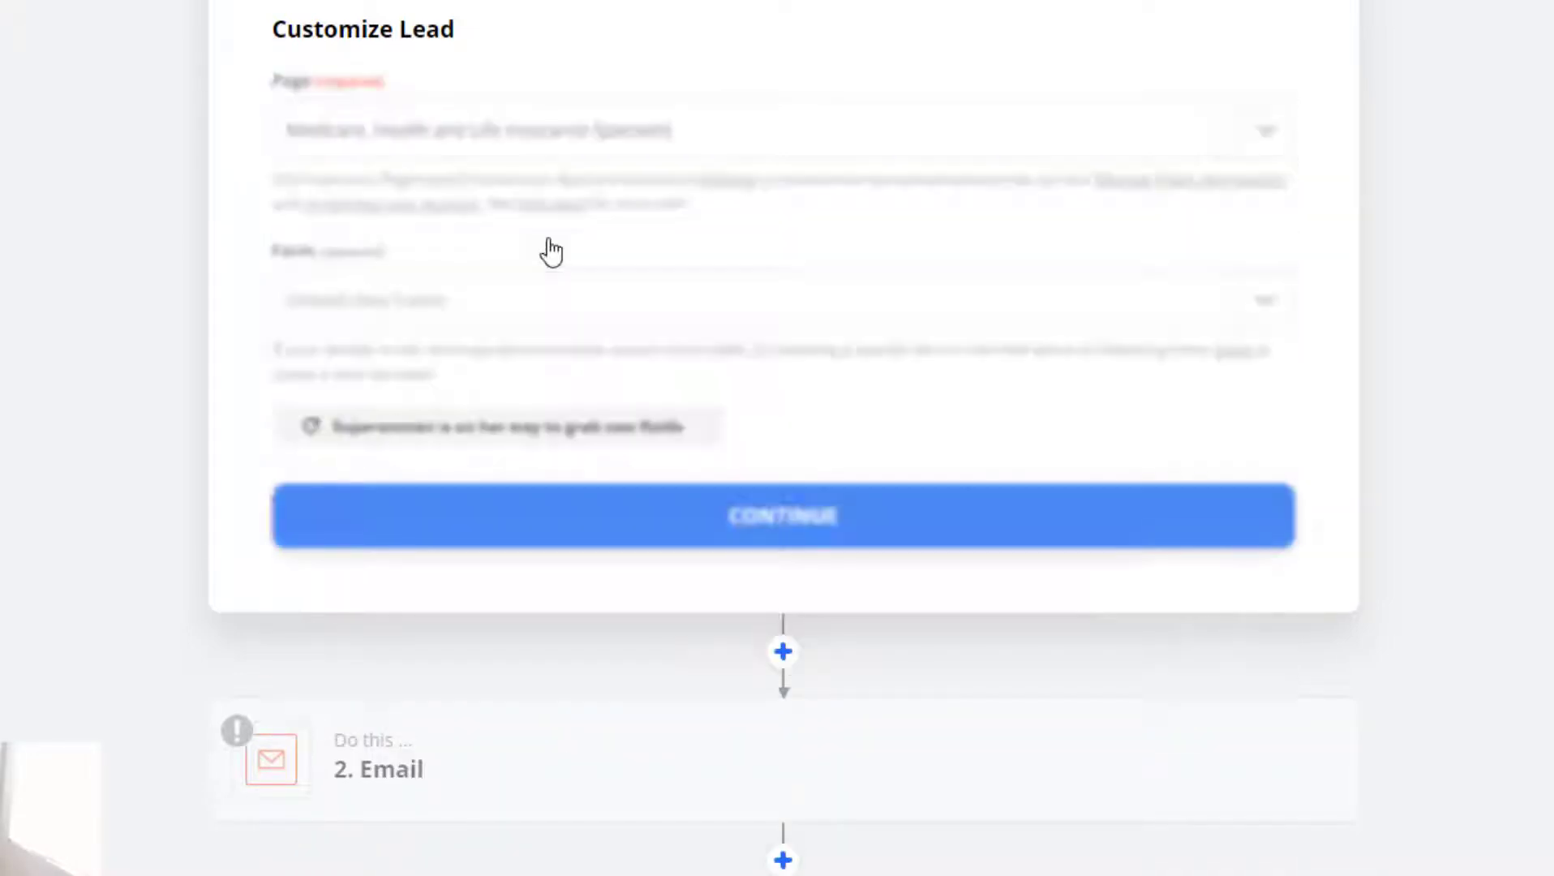
{"action": "left_click", "coordinate": [524, 298]}
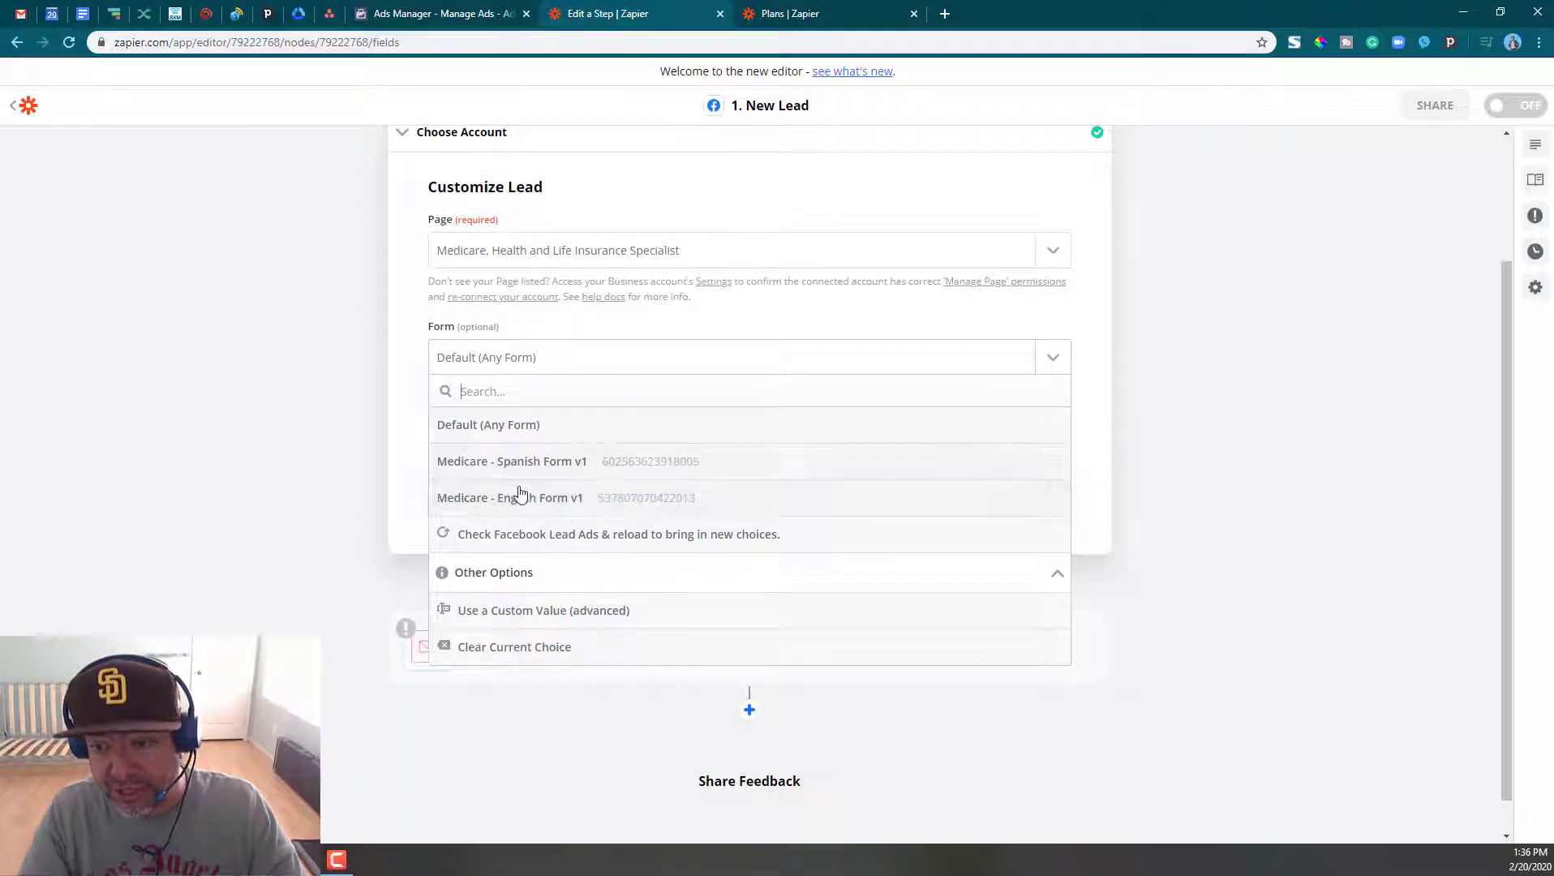
- Discard the copied lead form in Ads Manager, keeping Medicare - English Form v1 on the English Ad
{"action": "left_click", "coordinate": [506, 15]}
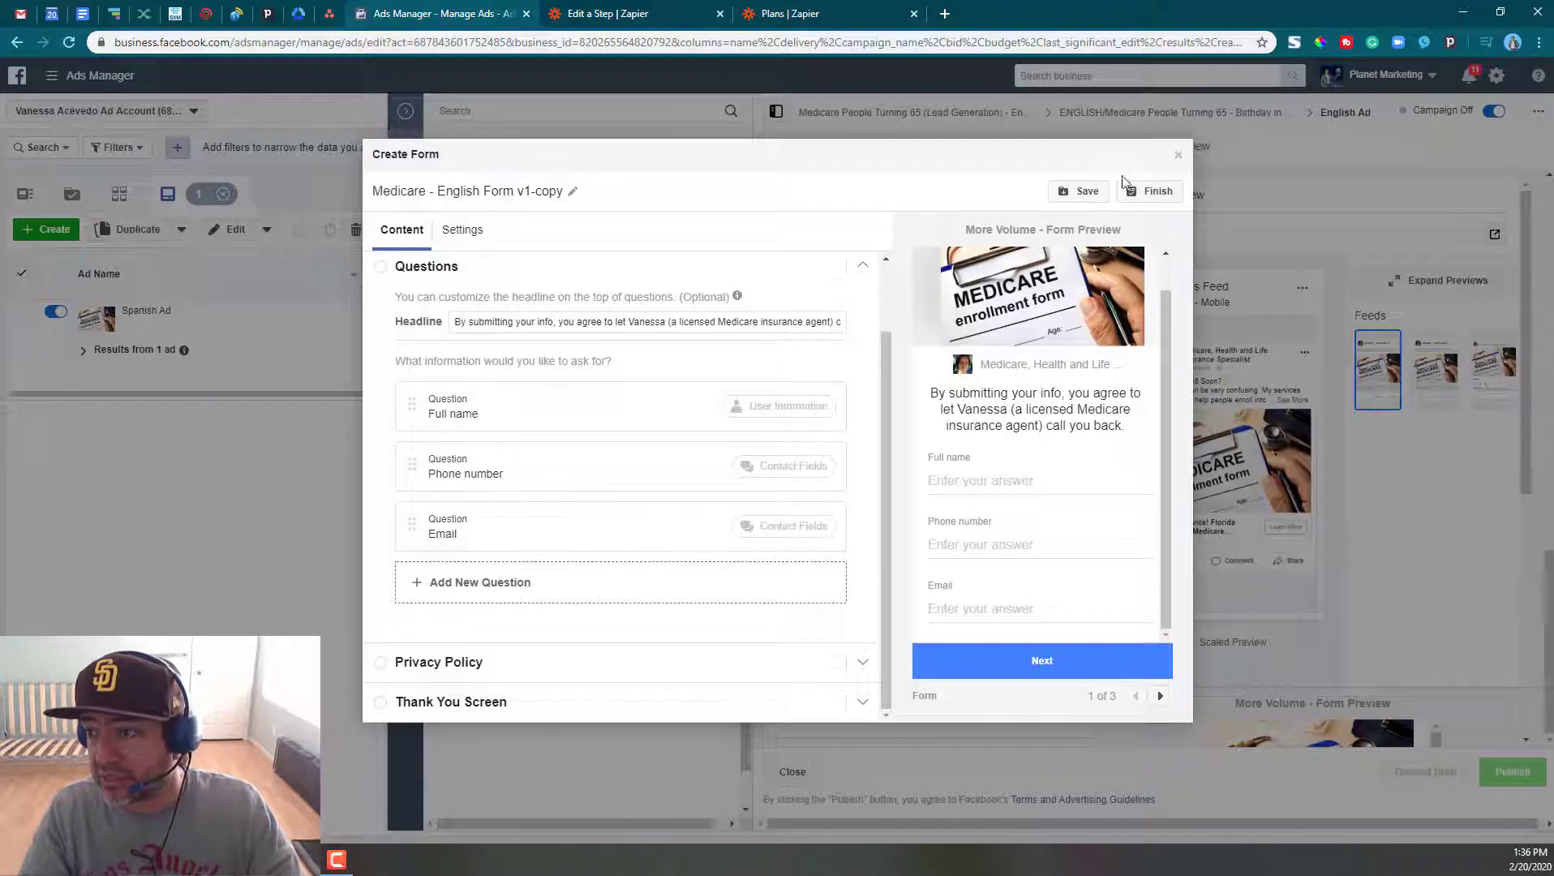
{"action": "left_click", "coordinate": [1178, 156]}
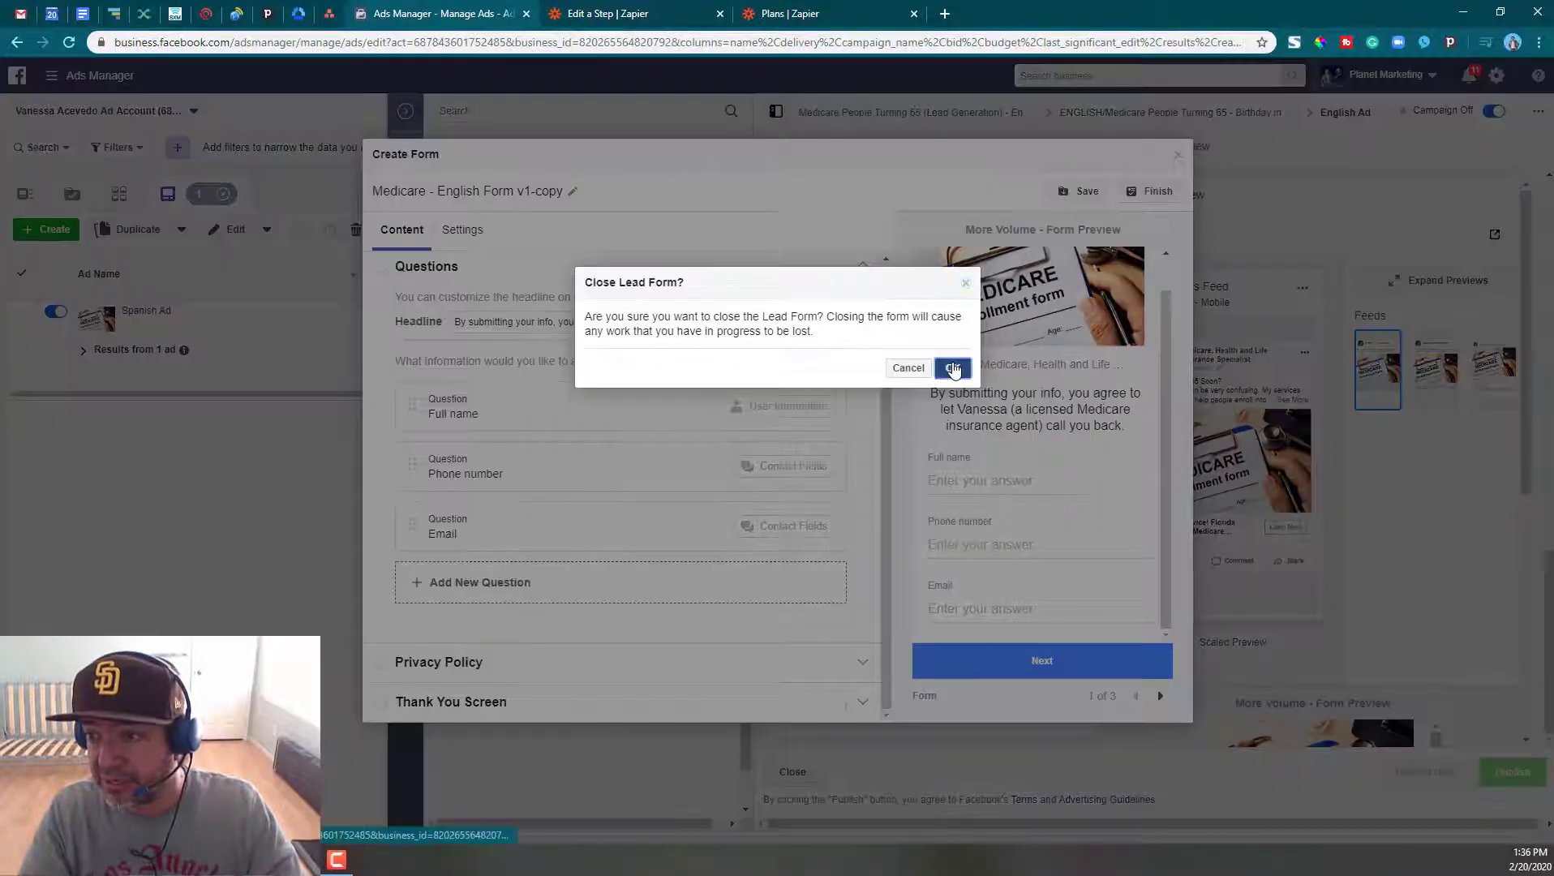
{"action": "left_click", "coordinate": [951, 368]}
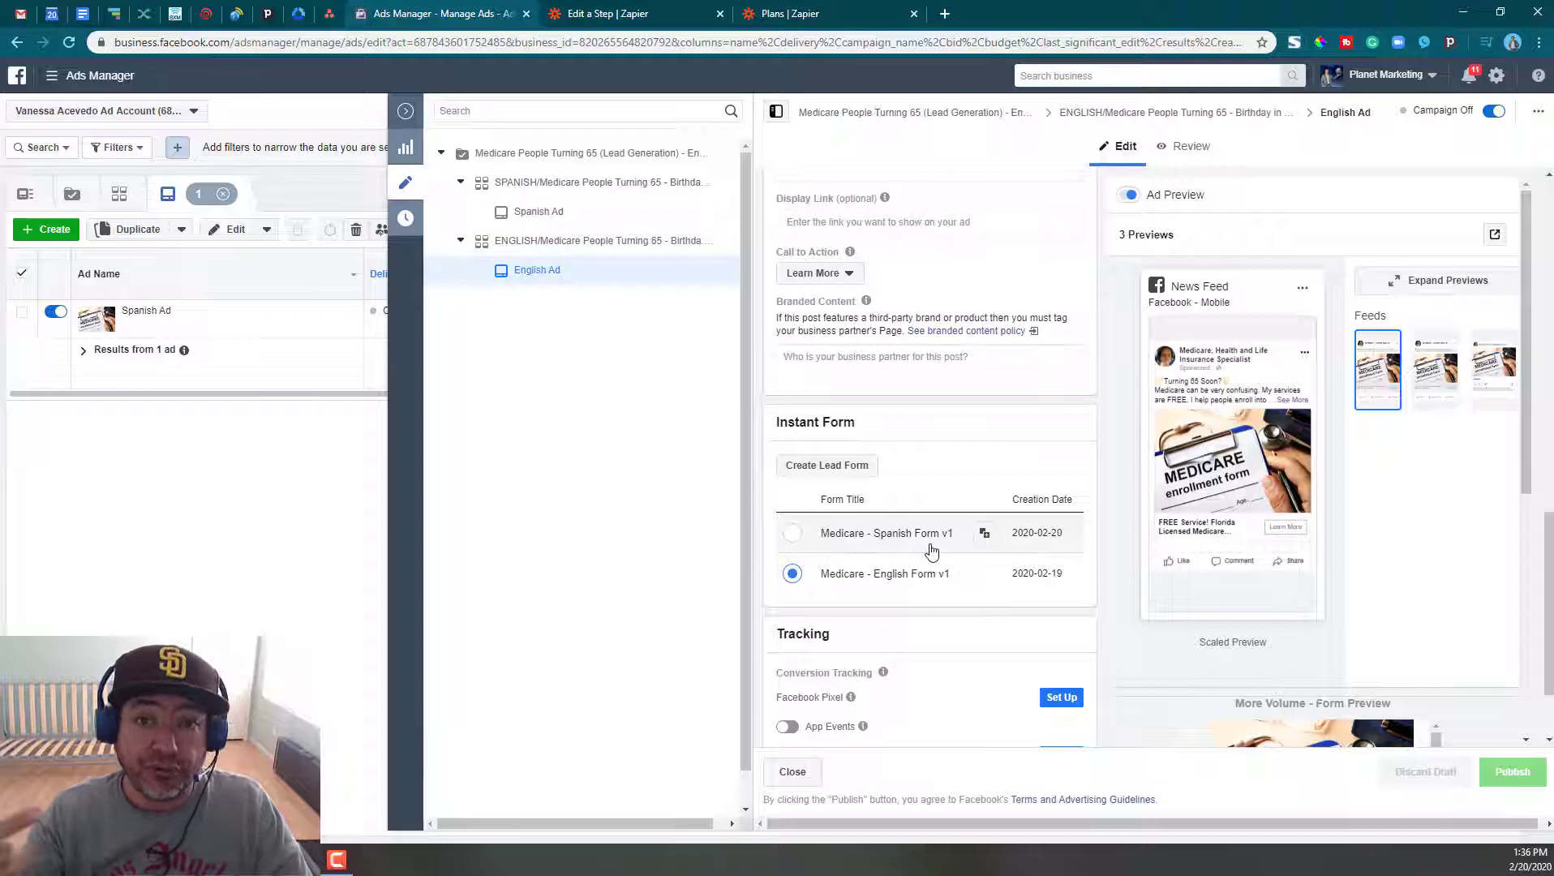
- Set the trigger's Form to Medicare - English Form v1 and continue to testing
{"action": "left_click", "coordinate": [841, 16]}
{"action": "left_click", "coordinate": [665, 9]}
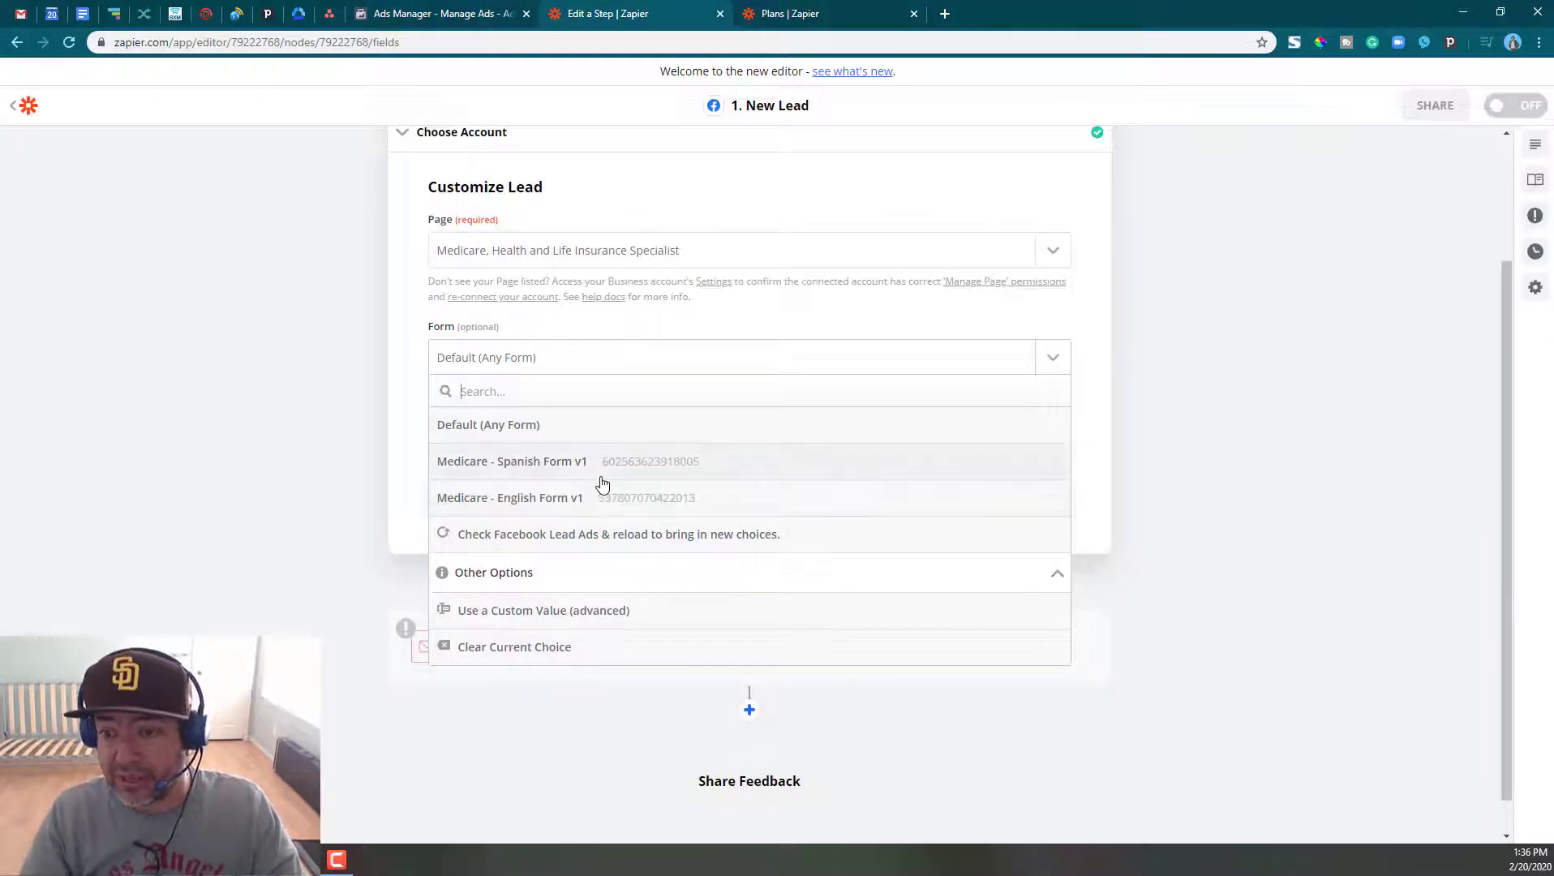
{"action": "left_click", "coordinate": [594, 503]}
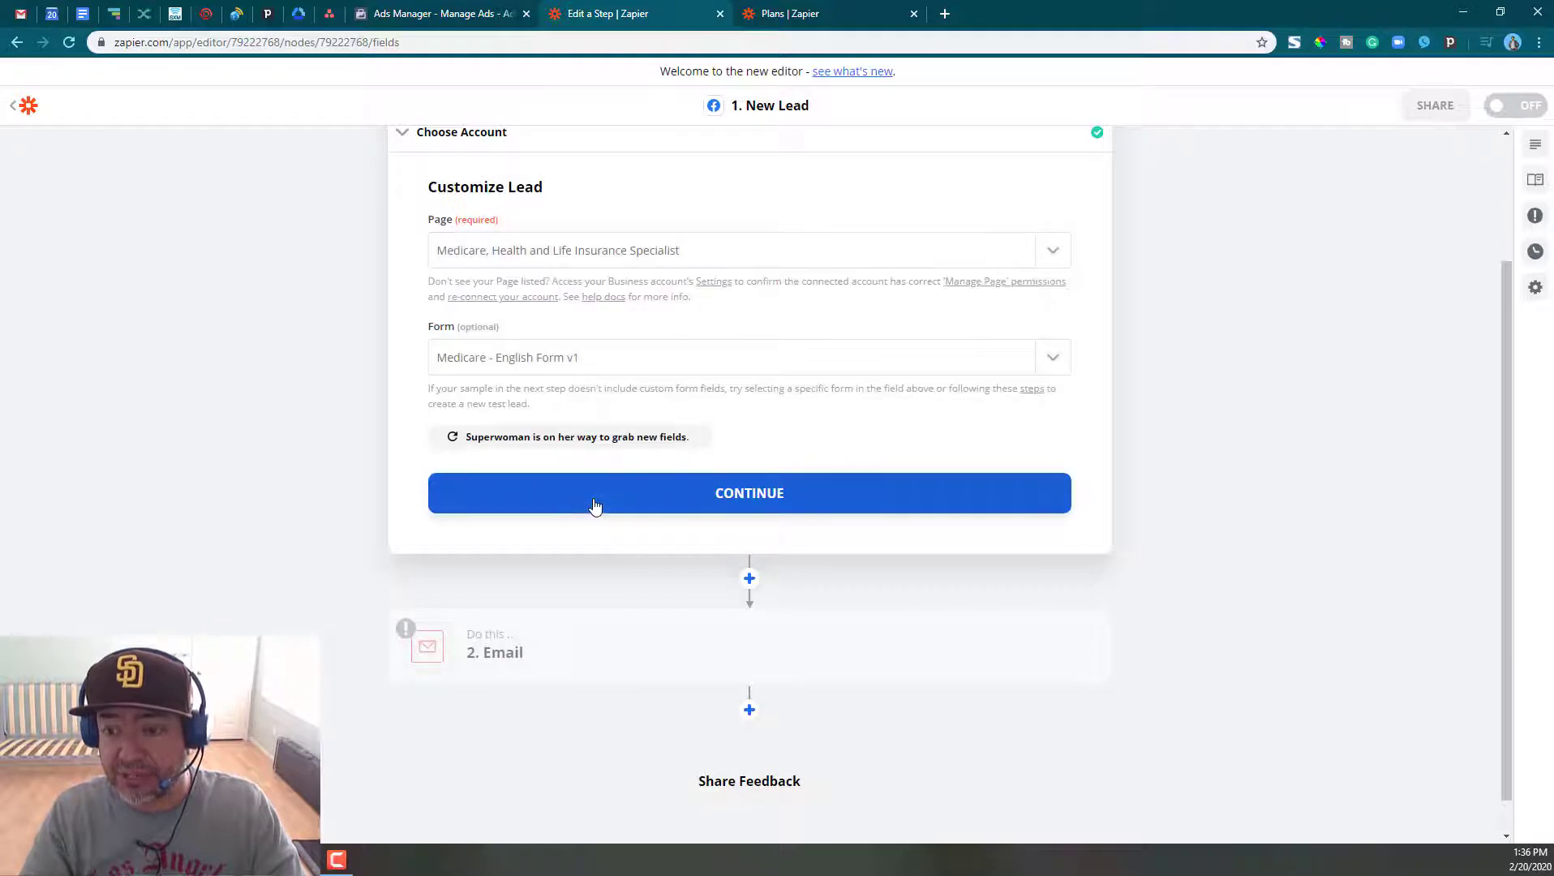
{"action": "left_click", "coordinate": [706, 497]}
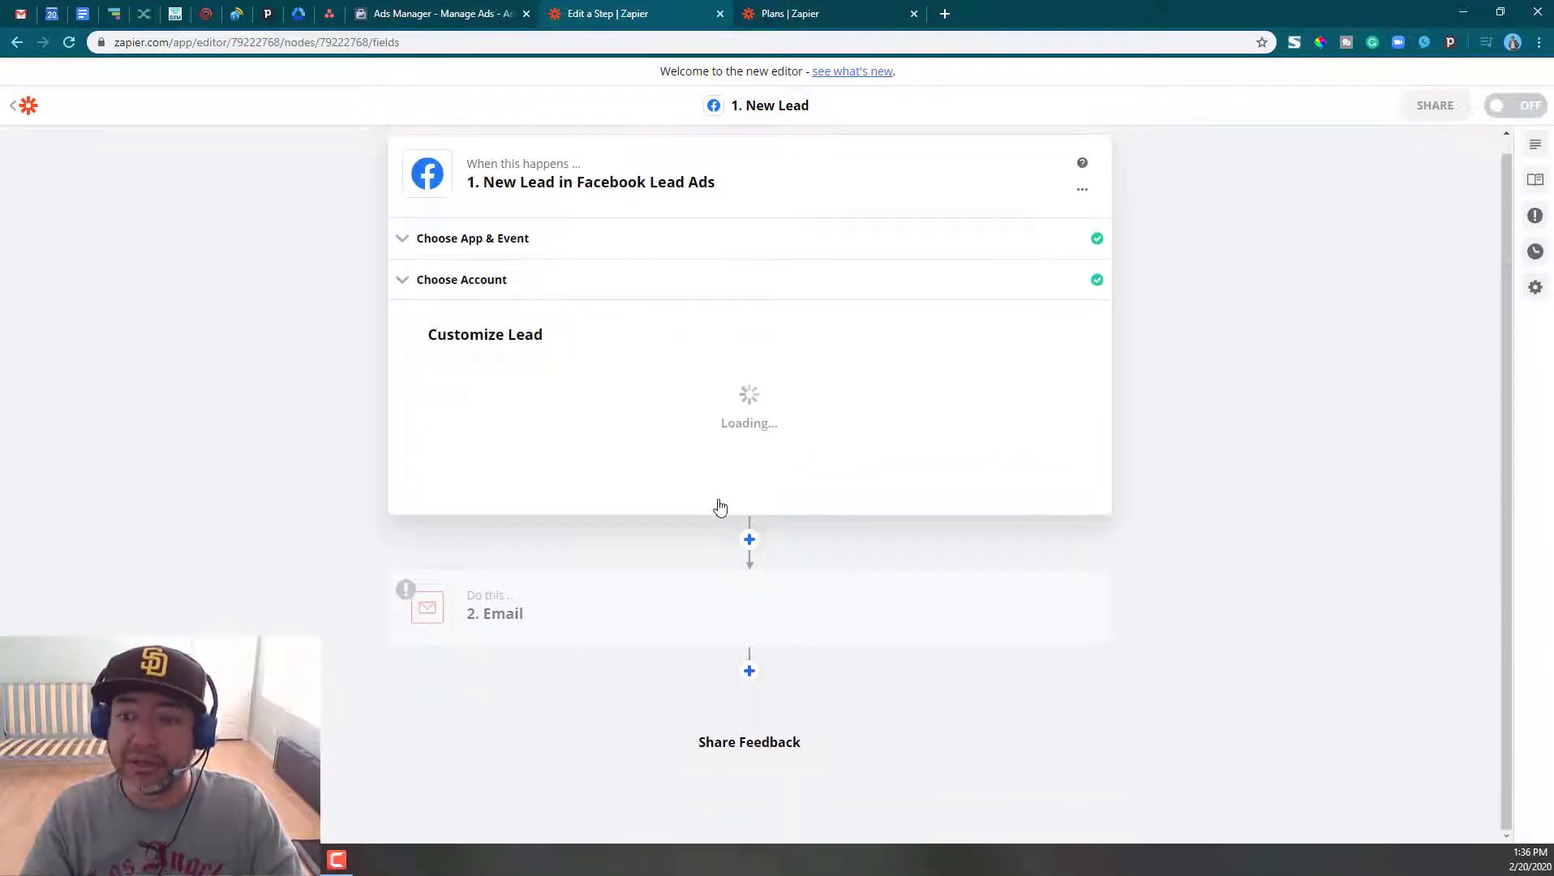
- Test the New Lead trigger twice; Zapier reports it cannot find a sample lead
{"action": "left_click", "coordinate": [552, 436]}
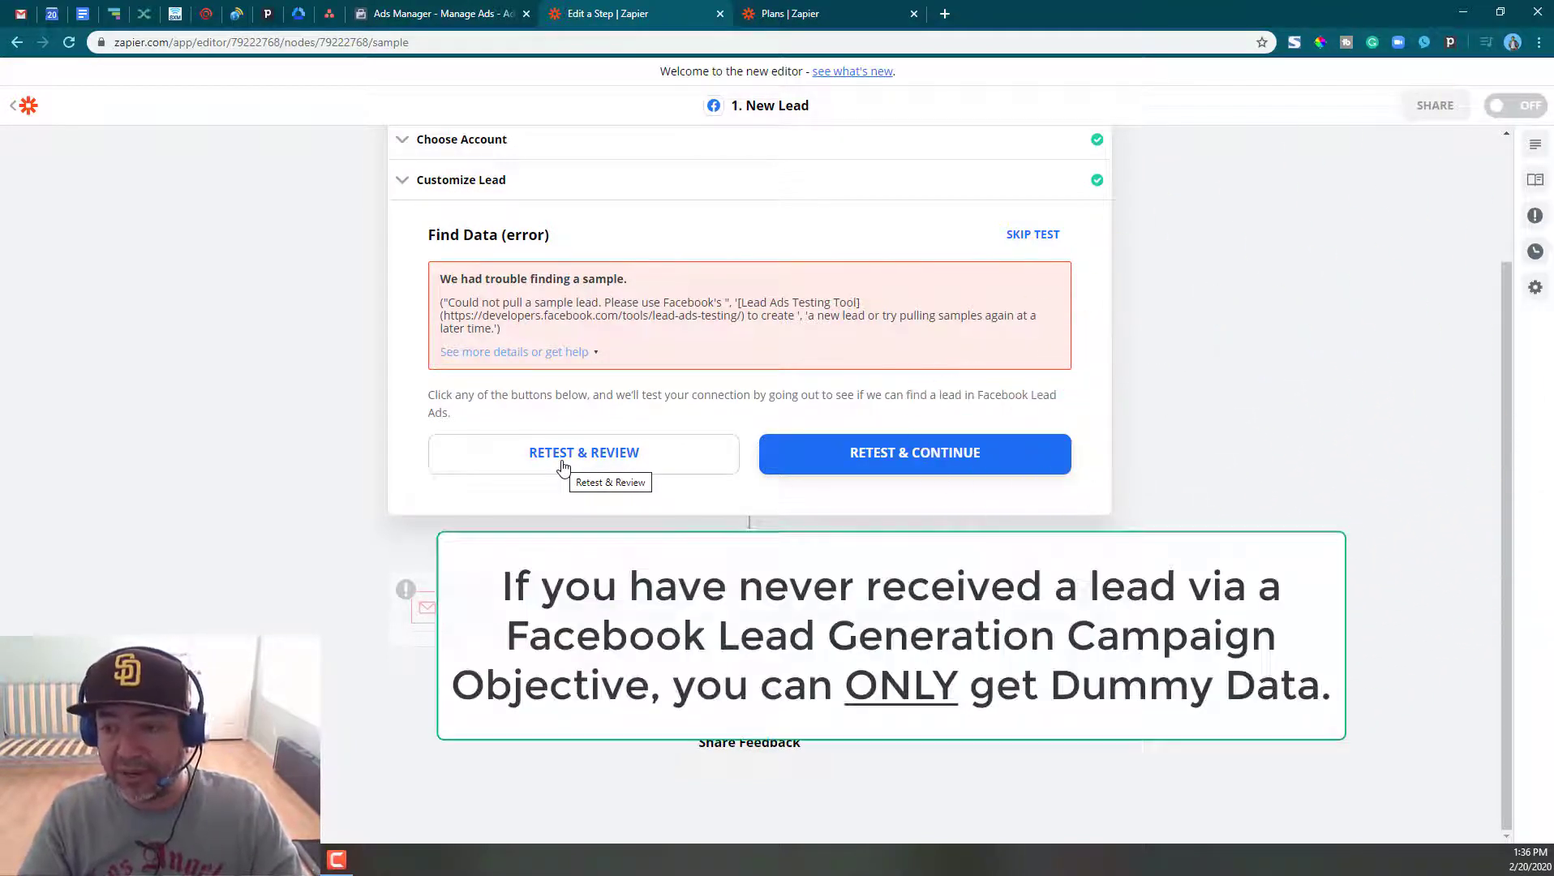
{"action": "left_click", "coordinate": [564, 468]}
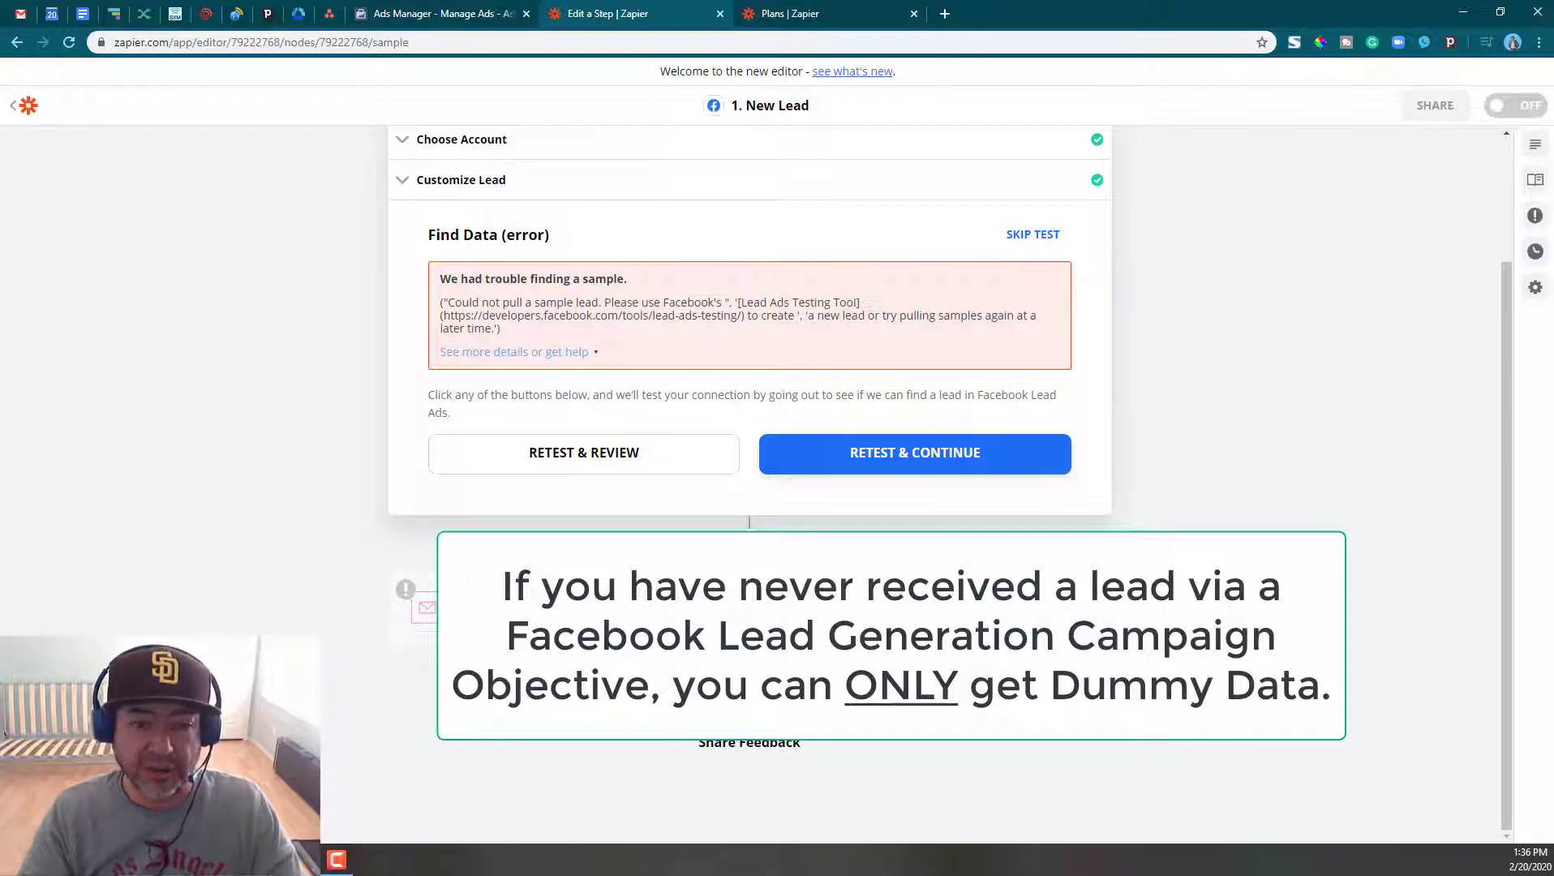
{"action": "scroll", "coordinate": [754, 243], "scroll_direction": "up", "scroll_amount": 2}
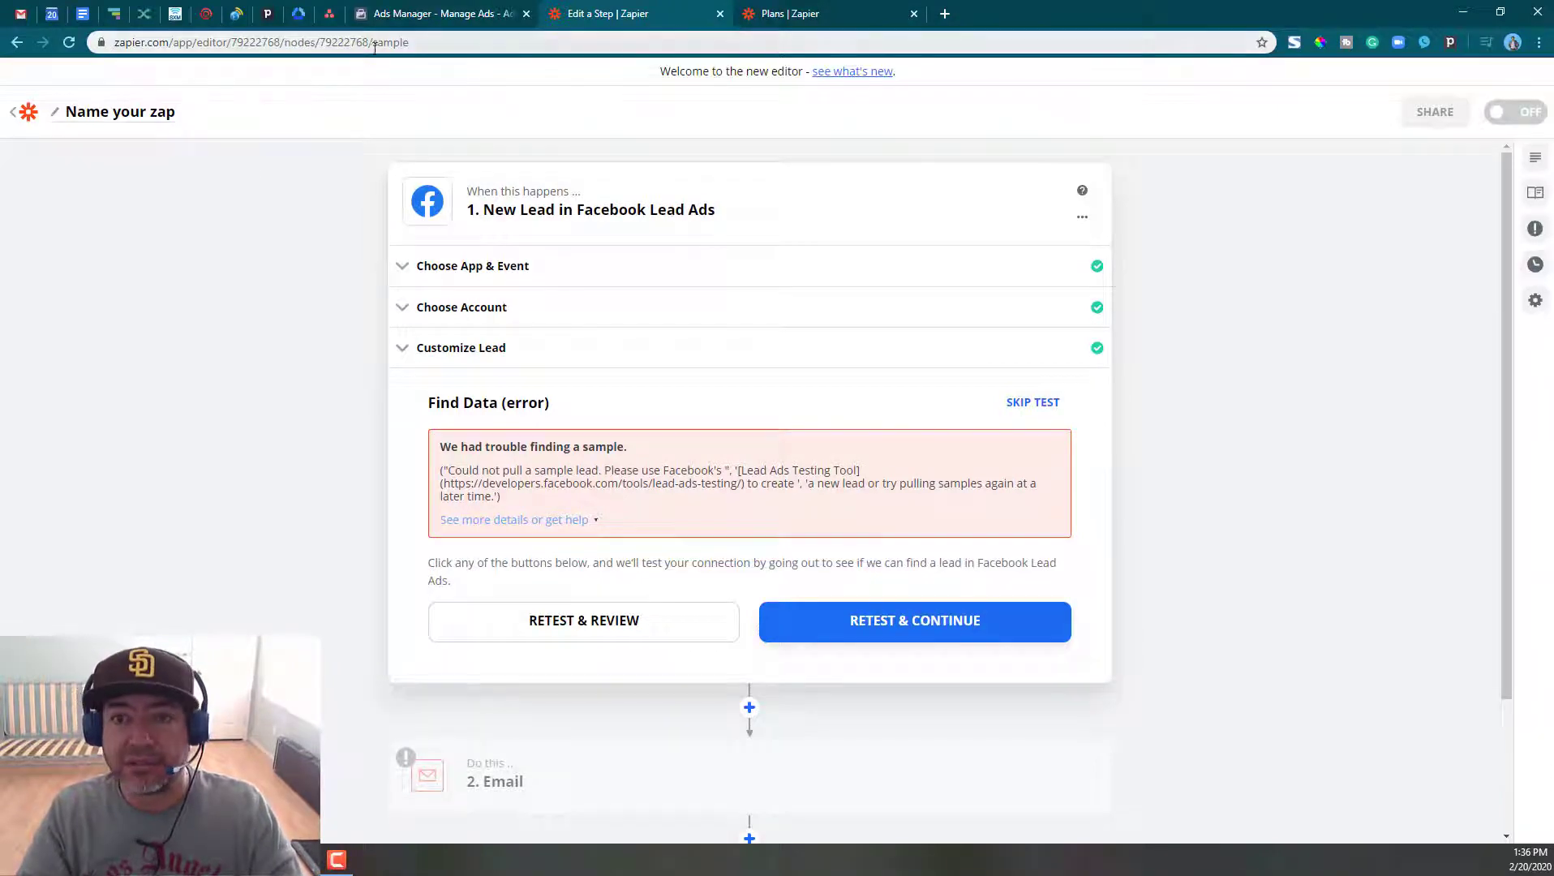
- Start a new zap from the pricing page, then return to My Zaps to view the list
{"action": "left_click", "coordinate": [779, 14]}
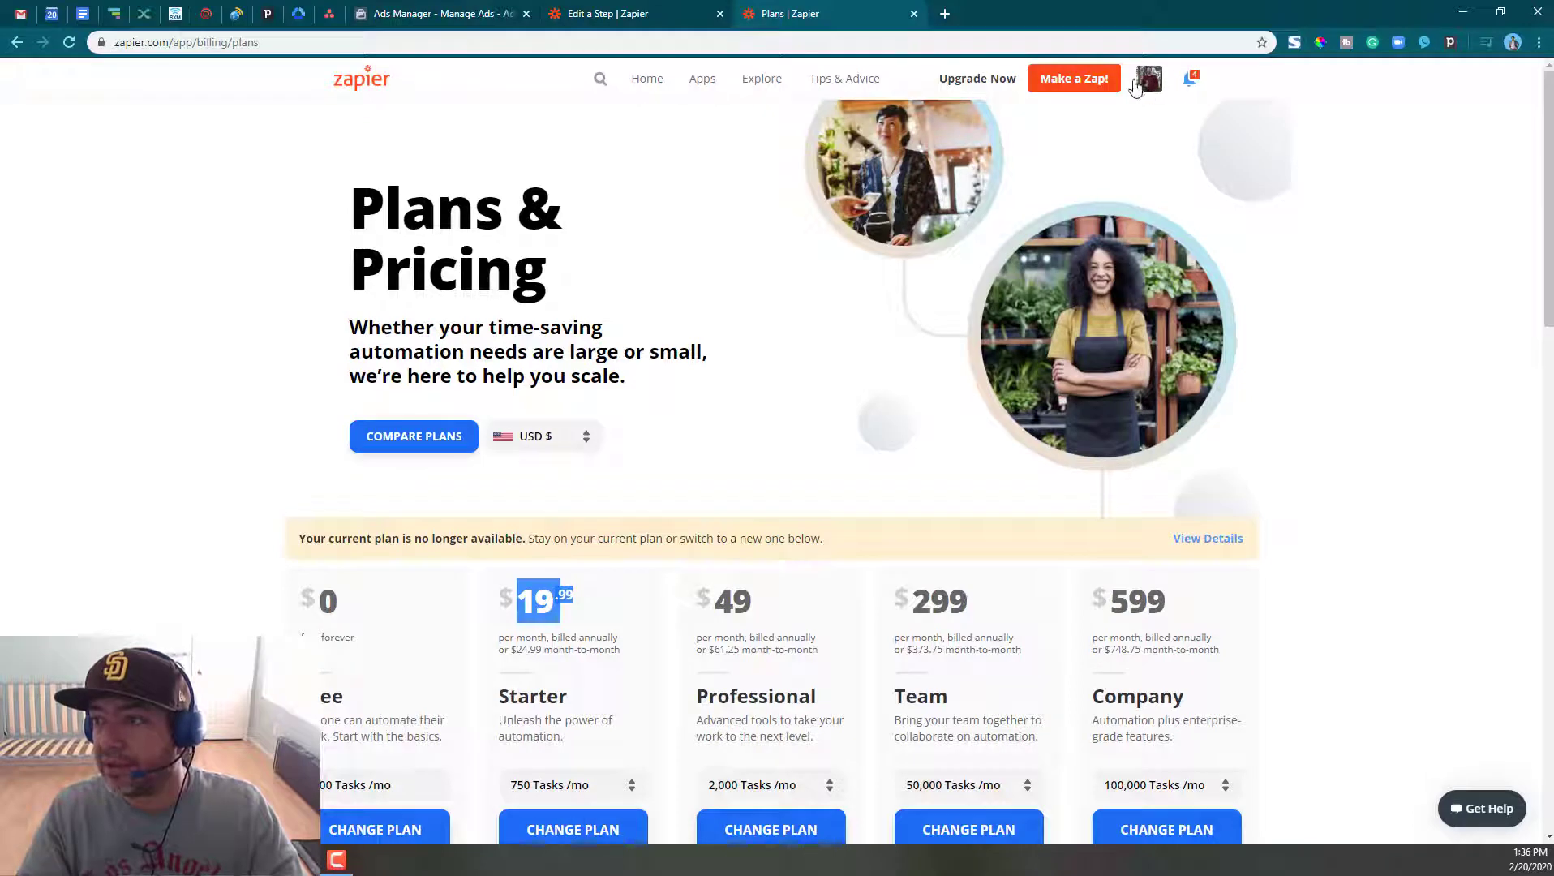
{"action": "left_click", "coordinate": [1109, 84]}
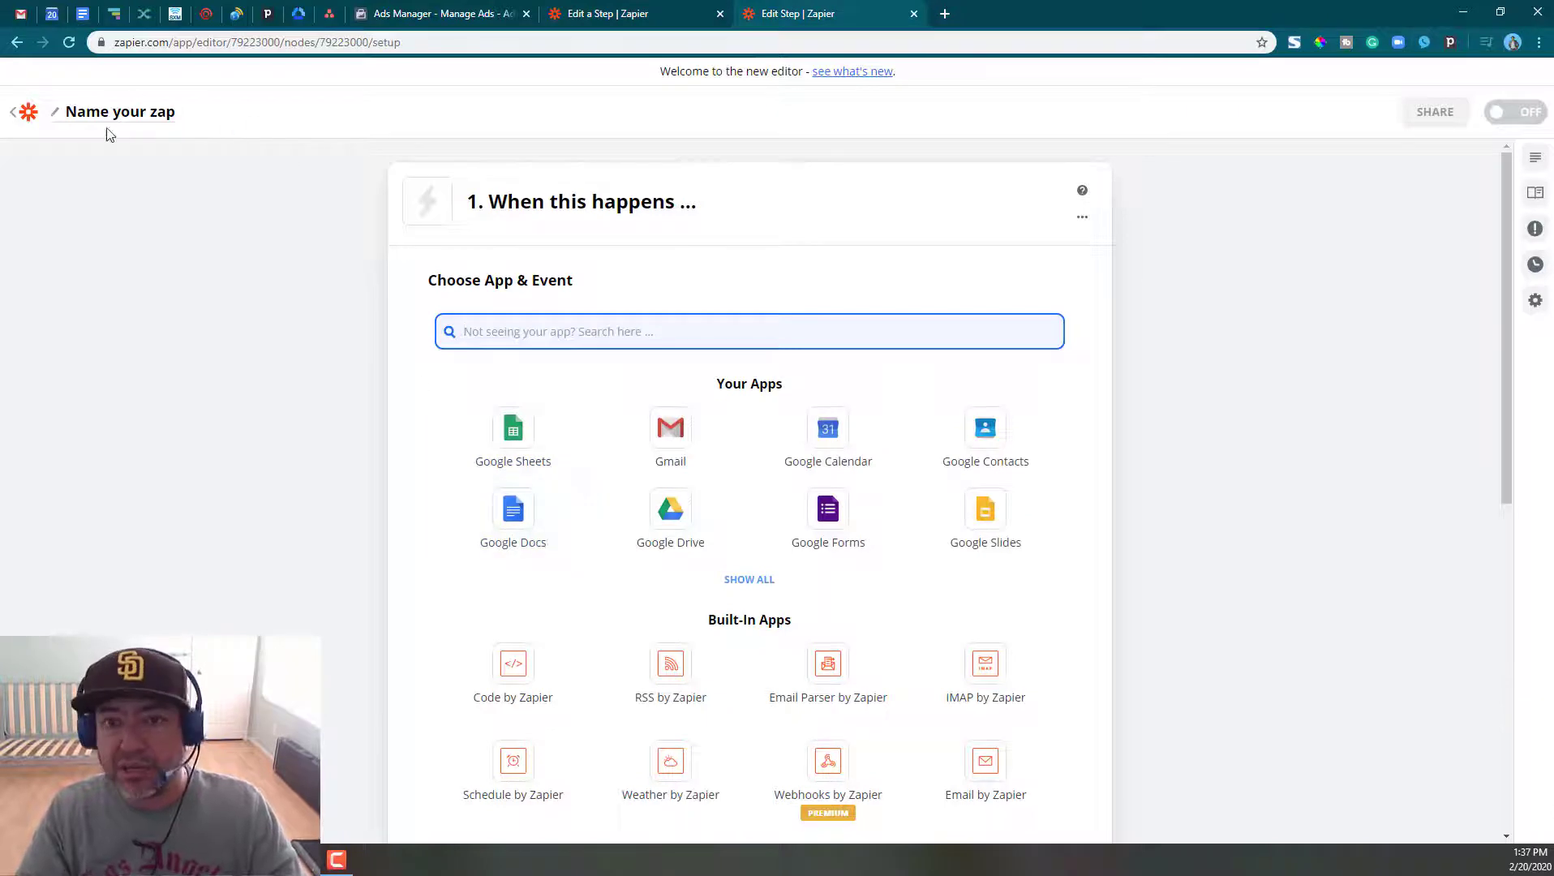
{"action": "left_click", "coordinate": [13, 113]}
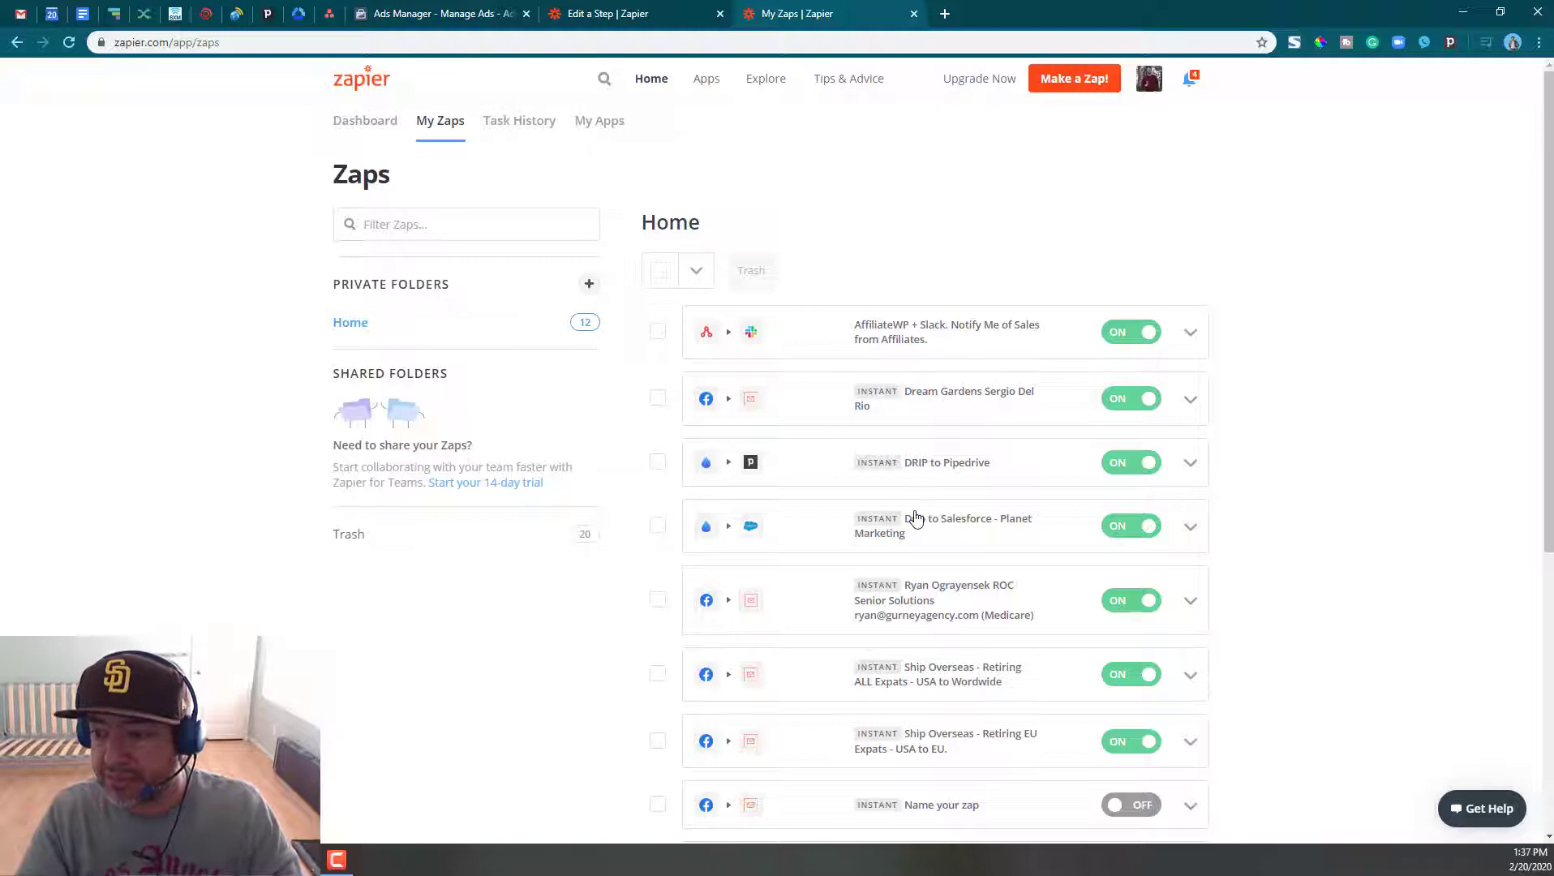
{"action": "scroll", "coordinate": [915, 519], "scroll_direction": "down", "scroll_amount": 2}
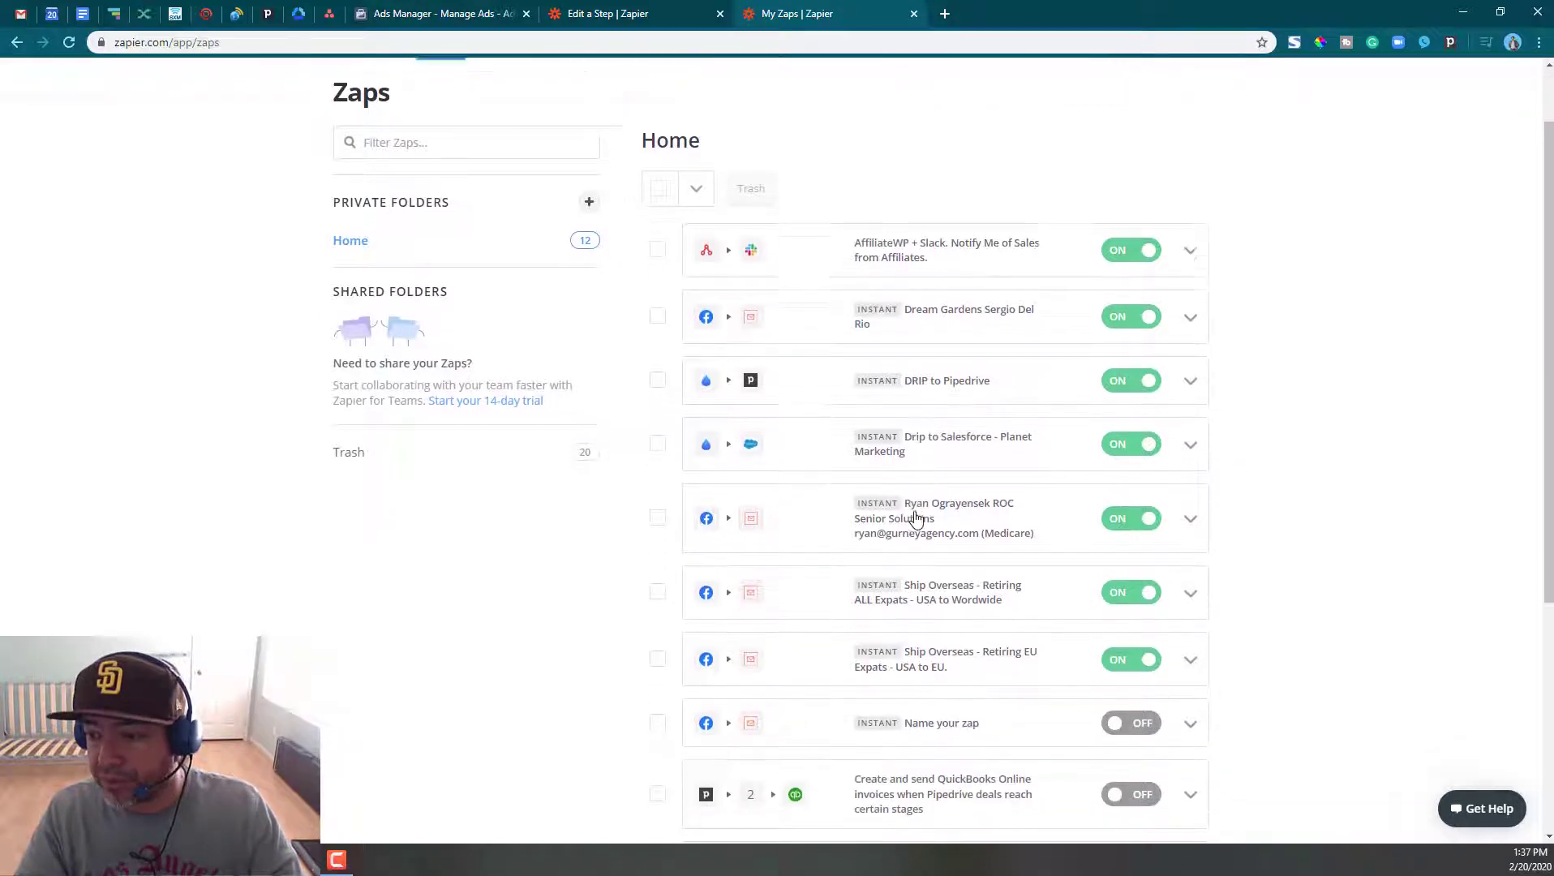
{"action": "scroll", "coordinate": [915, 519], "scroll_direction": "up", "scroll_amount": 3}
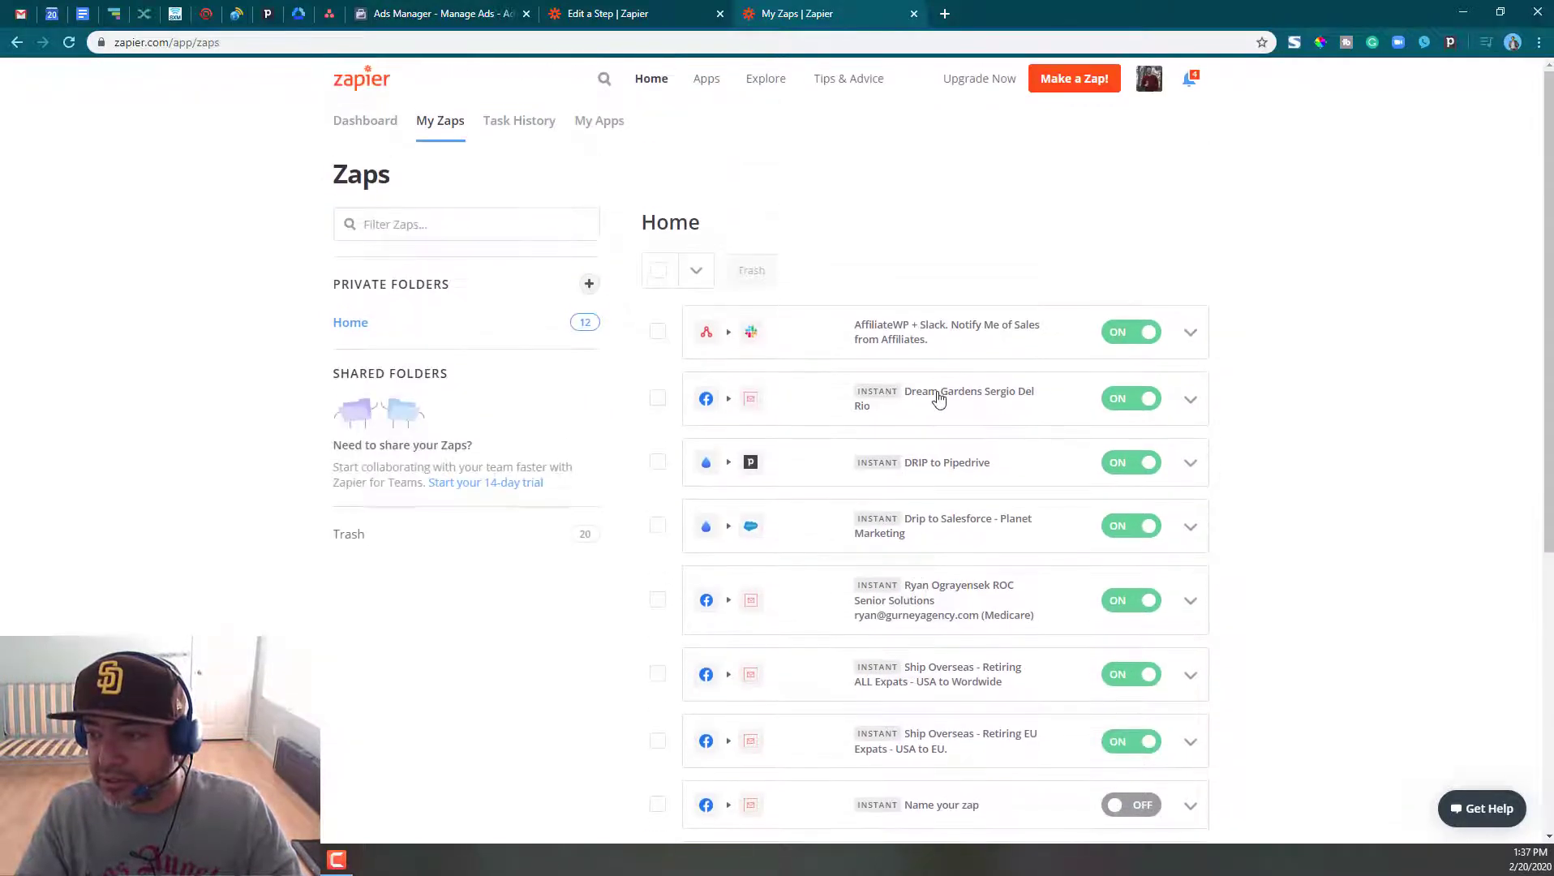
- Open the Dream Gardens zap and check the Facebook Lead Ads trigger's page and form settings
{"action": "left_click", "coordinate": [935, 397]}
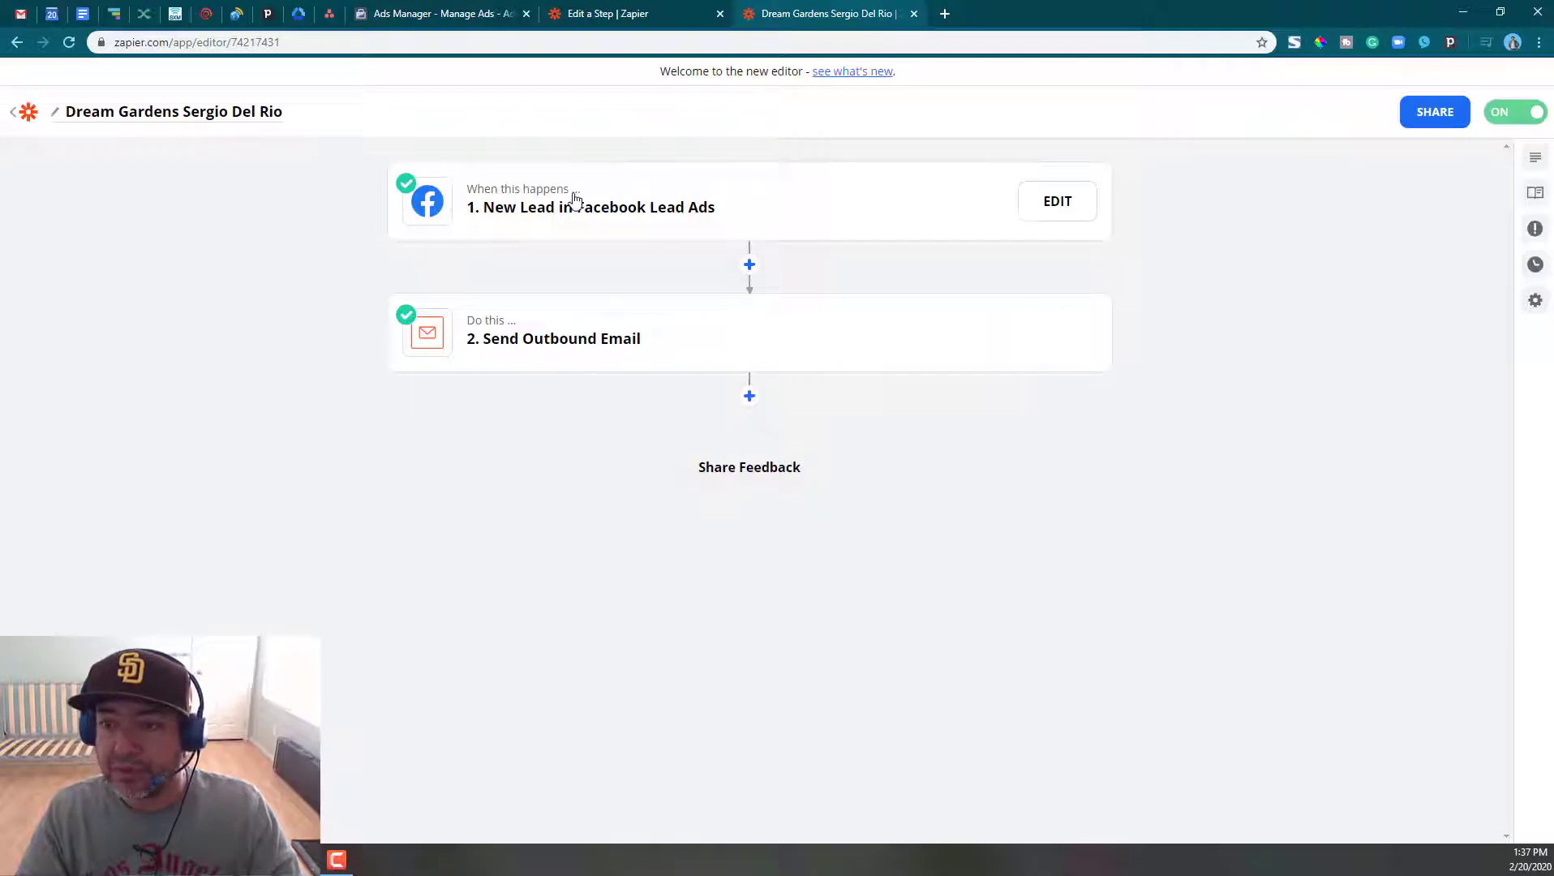
{"action": "left_click", "coordinate": [572, 217]}
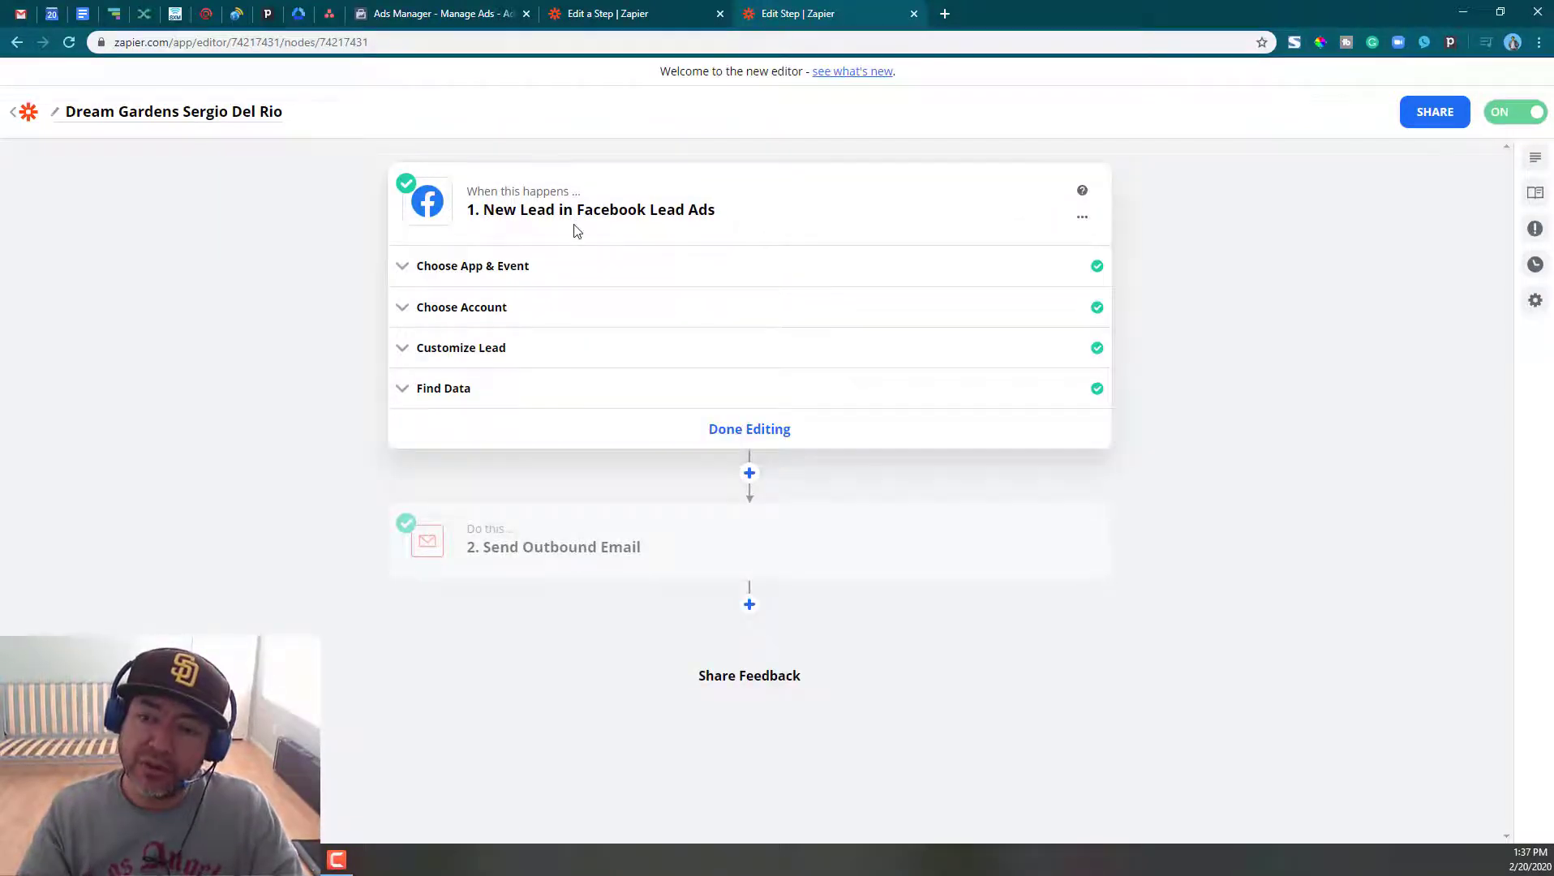
{"action": "left_click", "coordinate": [493, 355]}
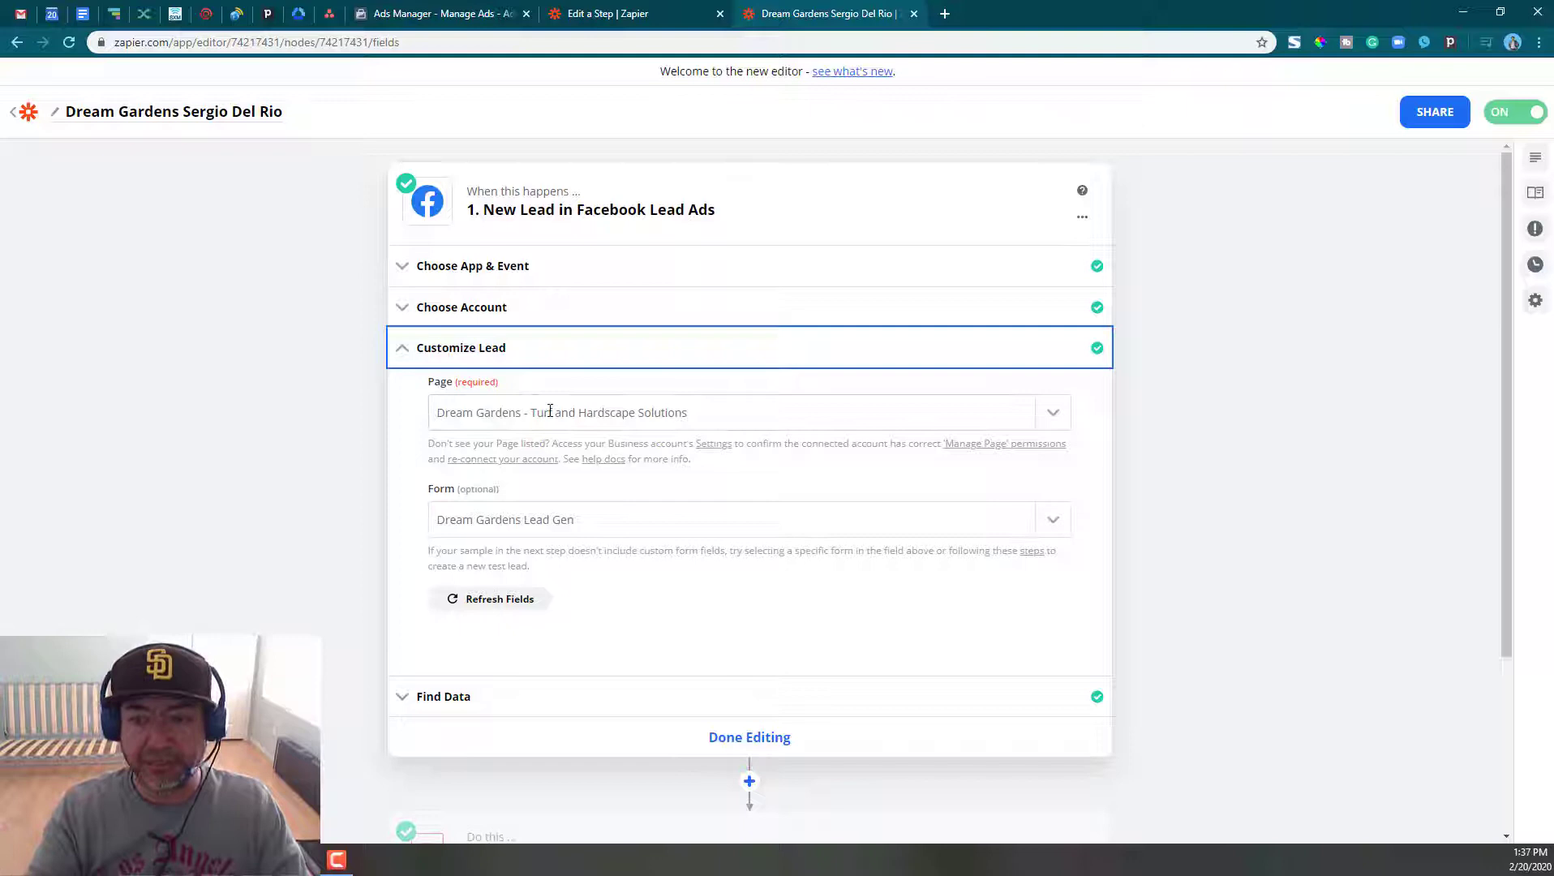
{"action": "scroll", "coordinate": [555, 520], "scroll_direction": "down", "scroll_amount": 3}
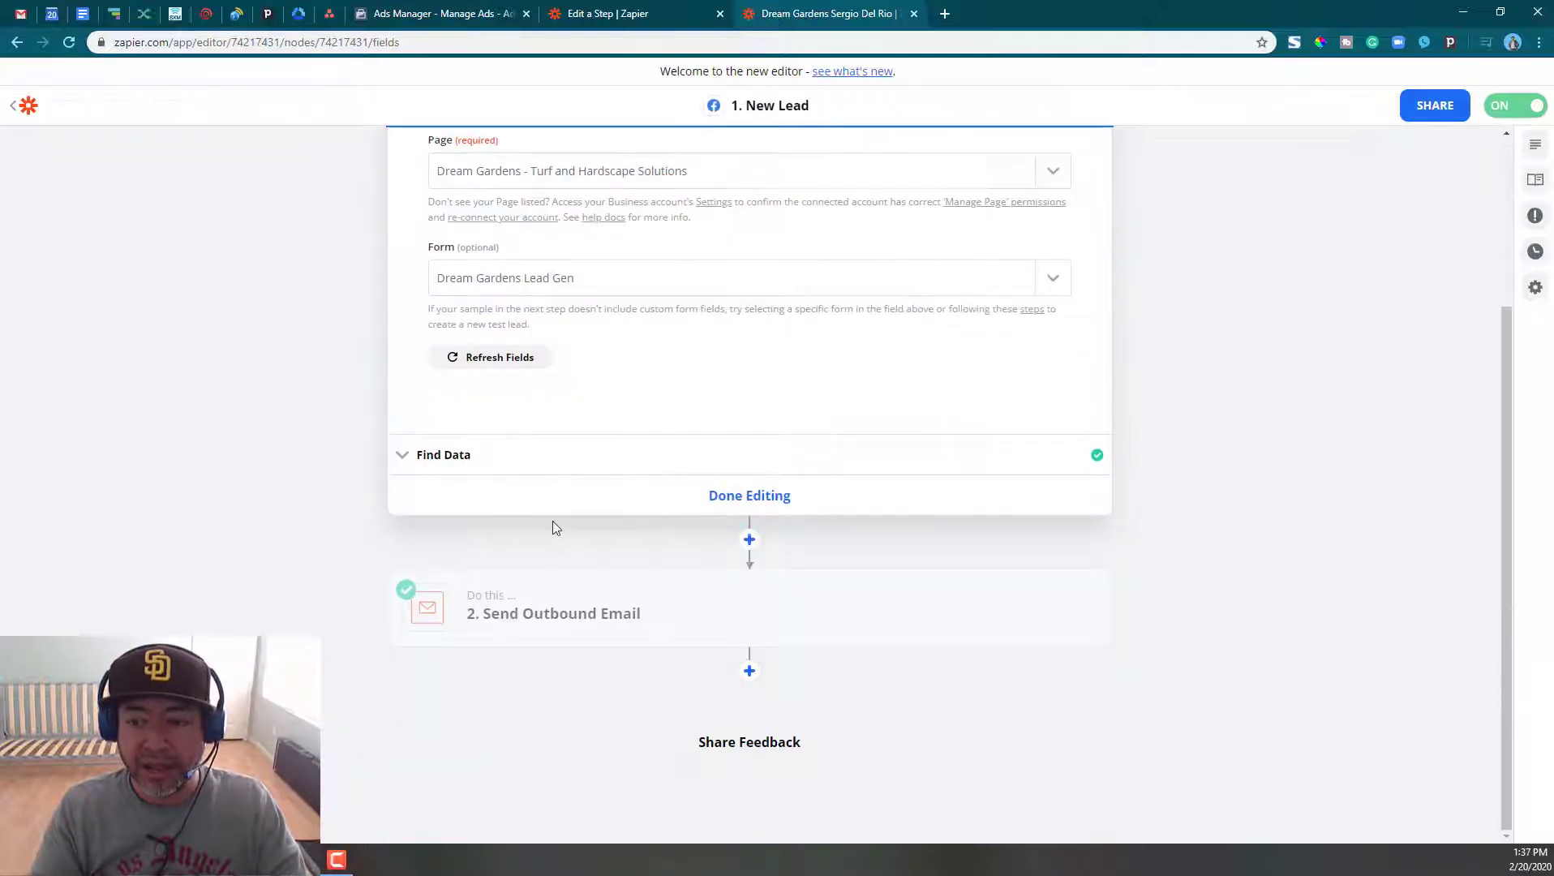
{"action": "left_click", "coordinate": [489, 468]}
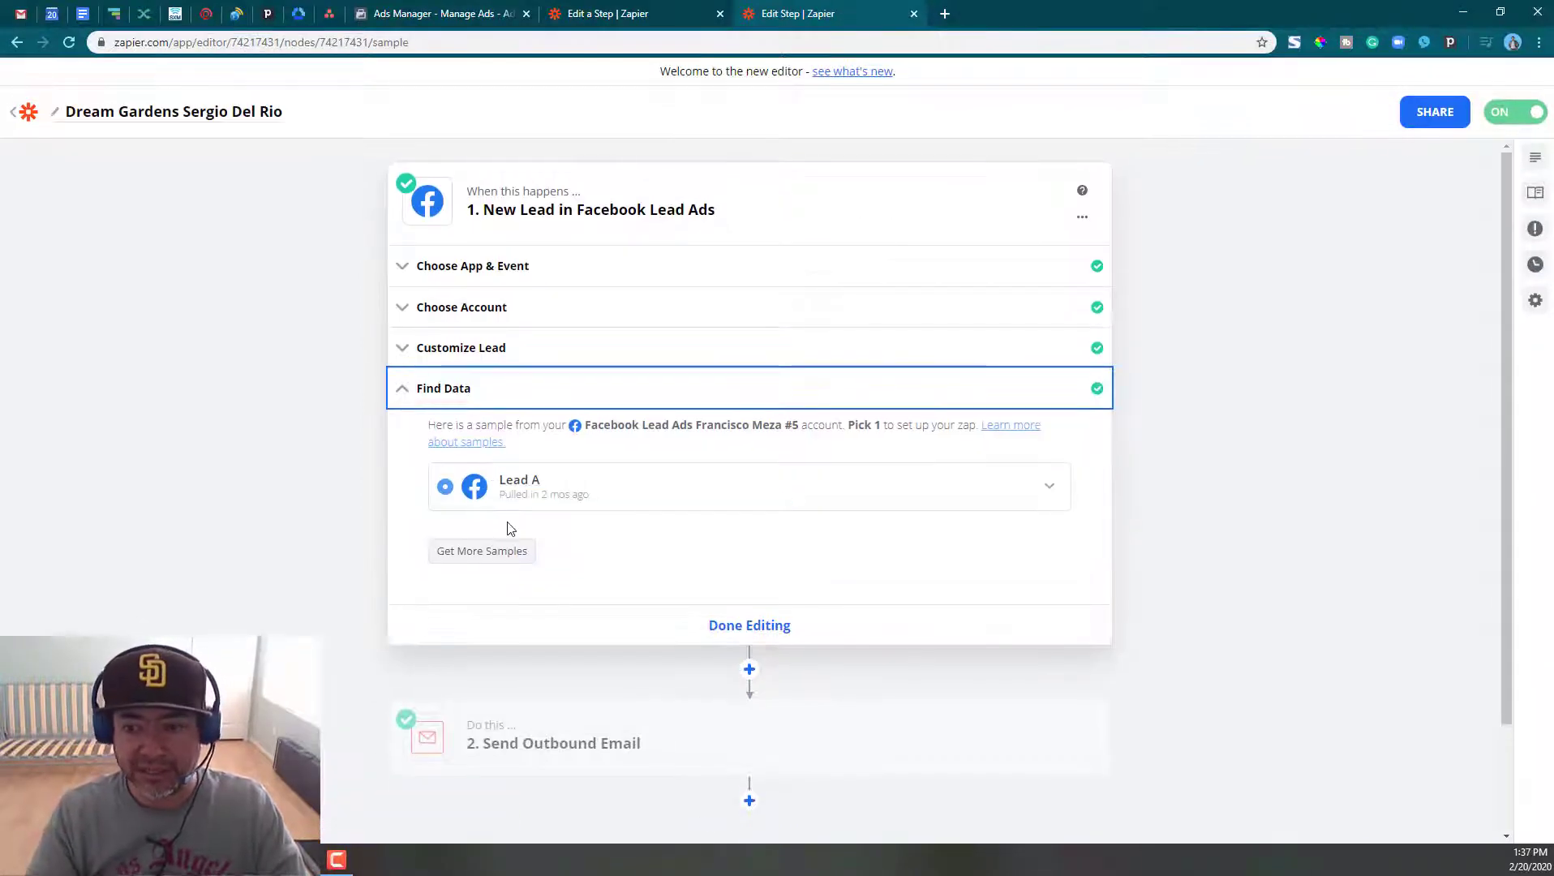
{"action": "left_click", "coordinate": [524, 506]}
{"action": "left_click", "coordinate": [525, 507]}
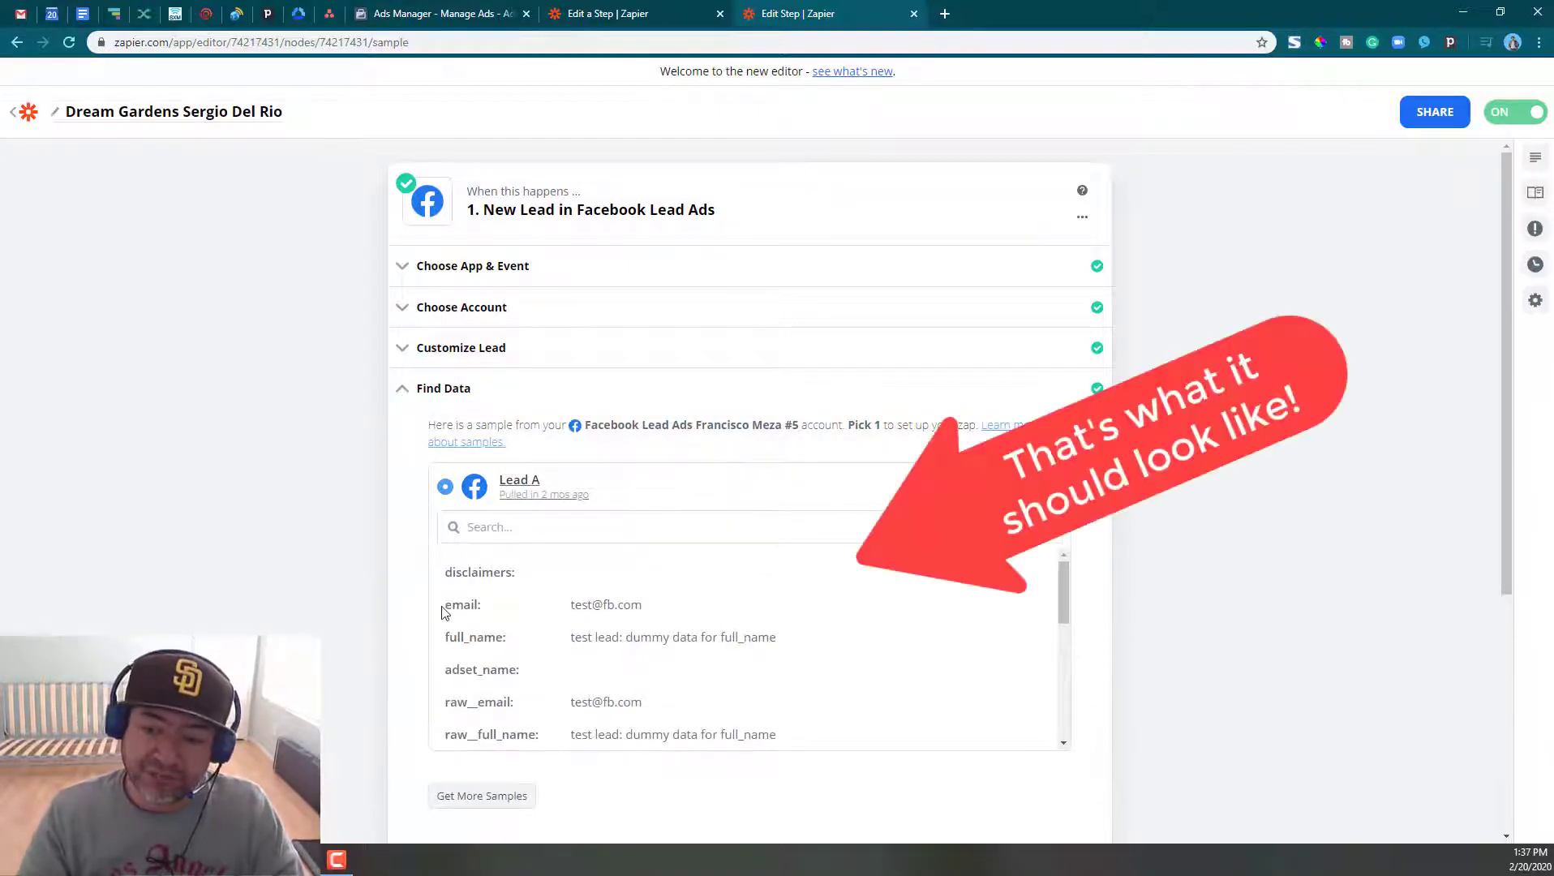
{"action": "left_click_drag", "start_coordinate": [447, 607], "coordinate": [778, 638]}
{"action": "left_click", "coordinate": [580, 607]}
{"action": "scroll", "coordinate": [644, 614], "scroll_direction": "down", "scroll_amount": 1}
{"action": "scroll", "coordinate": [592, 629], "scroll_direction": "up", "scroll_amount": 1}
{"action": "scroll", "coordinate": [778, 641], "scroll_direction": "down", "scroll_amount": 1}
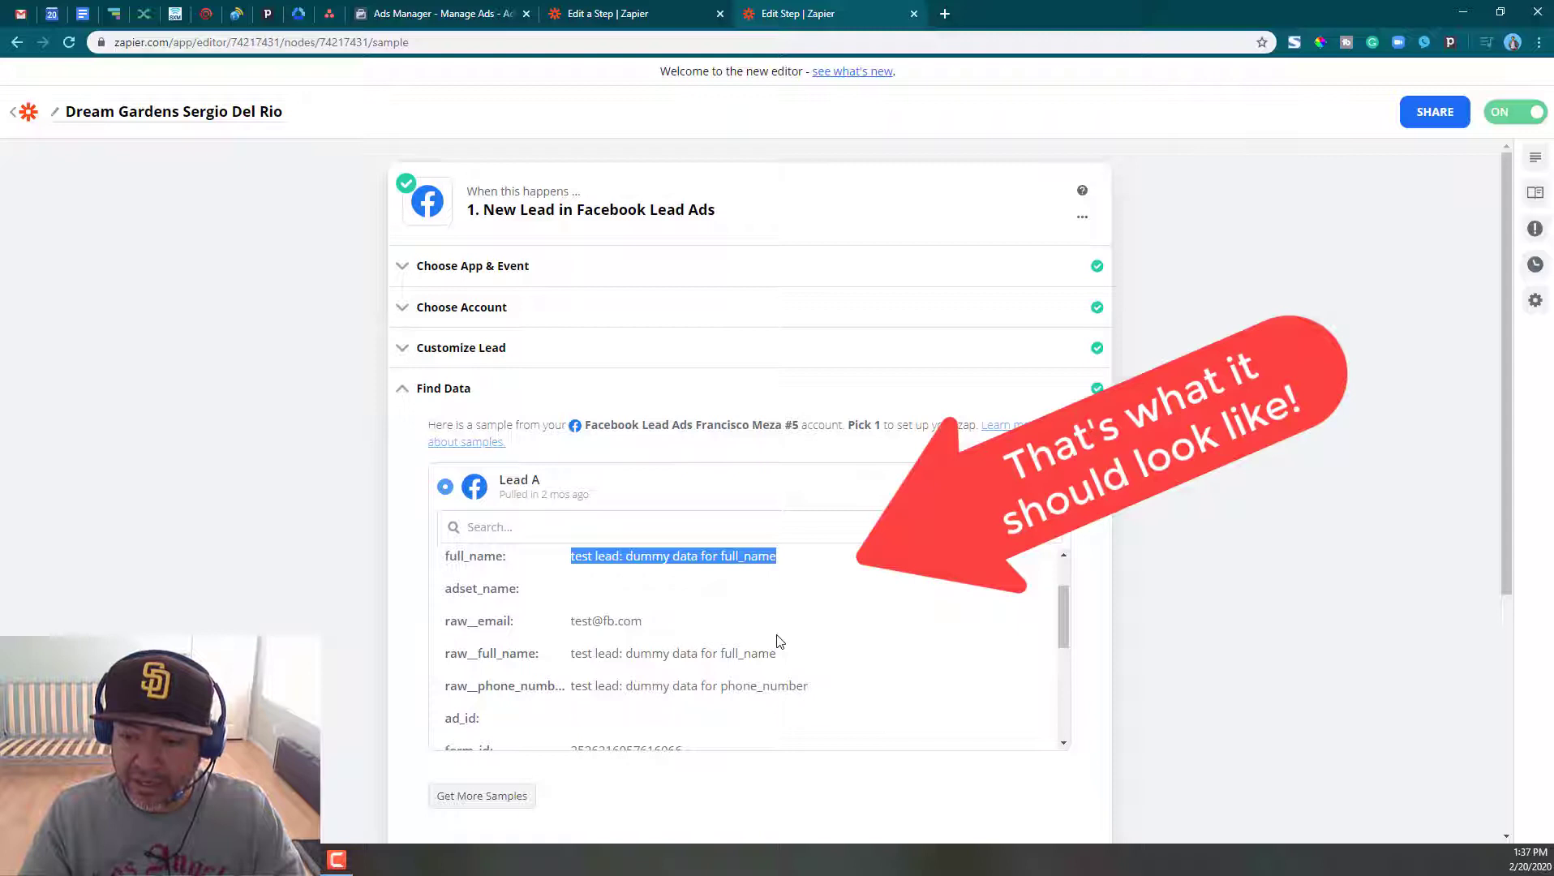
{"action": "scroll", "coordinate": [774, 641], "scroll_direction": "down", "scroll_amount": 1}
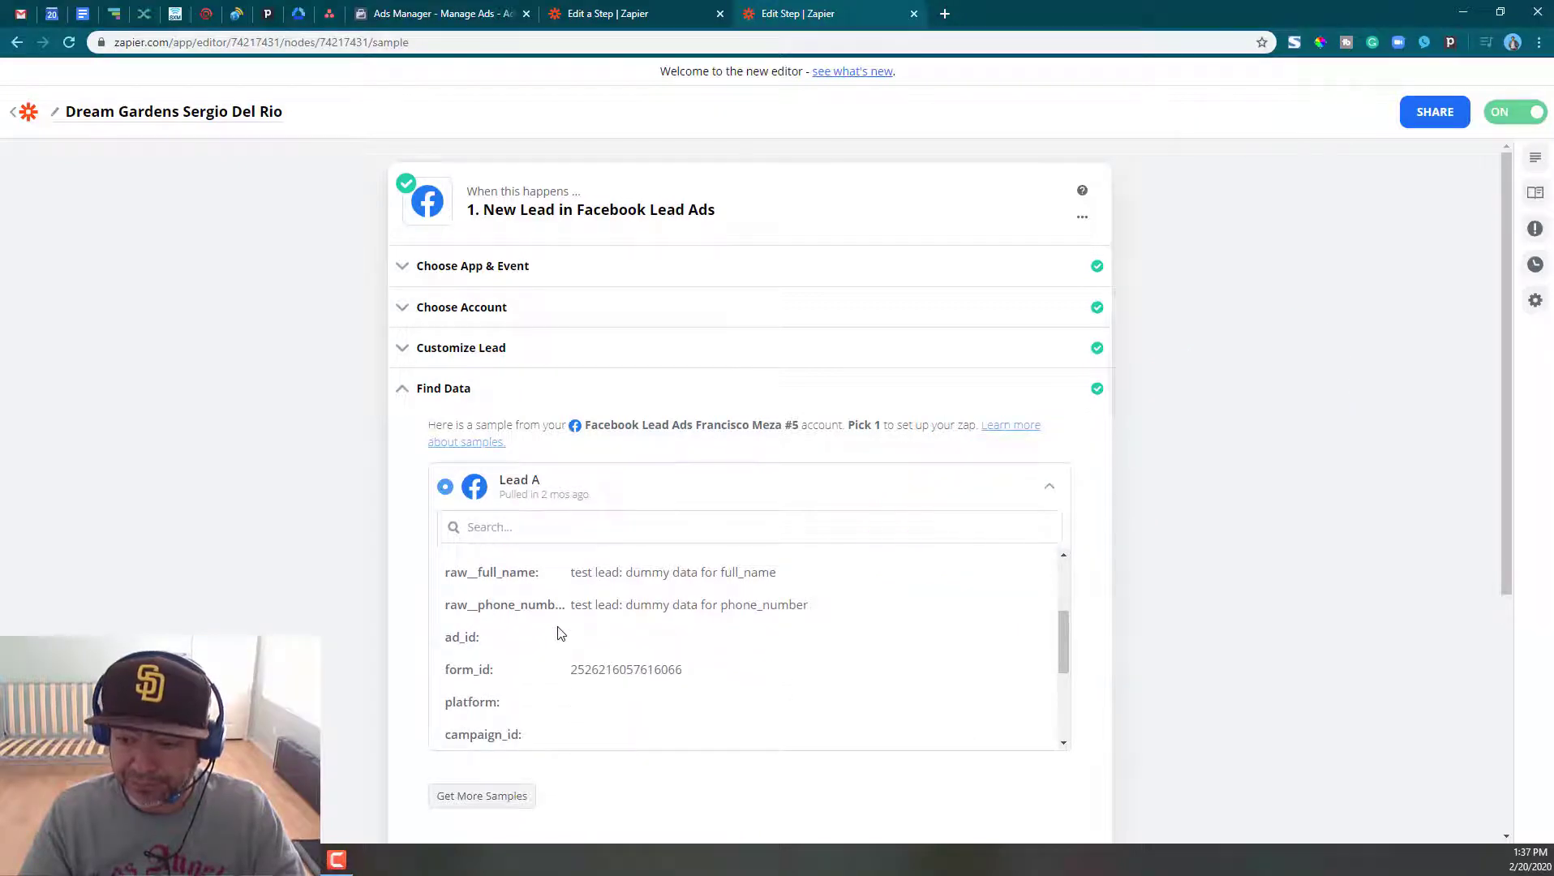
{"action": "left_click_drag", "start_coordinate": [571, 614], "coordinate": [711, 639]}
{"action": "scroll", "coordinate": [711, 638], "scroll_direction": "down", "scroll_amount": 3}
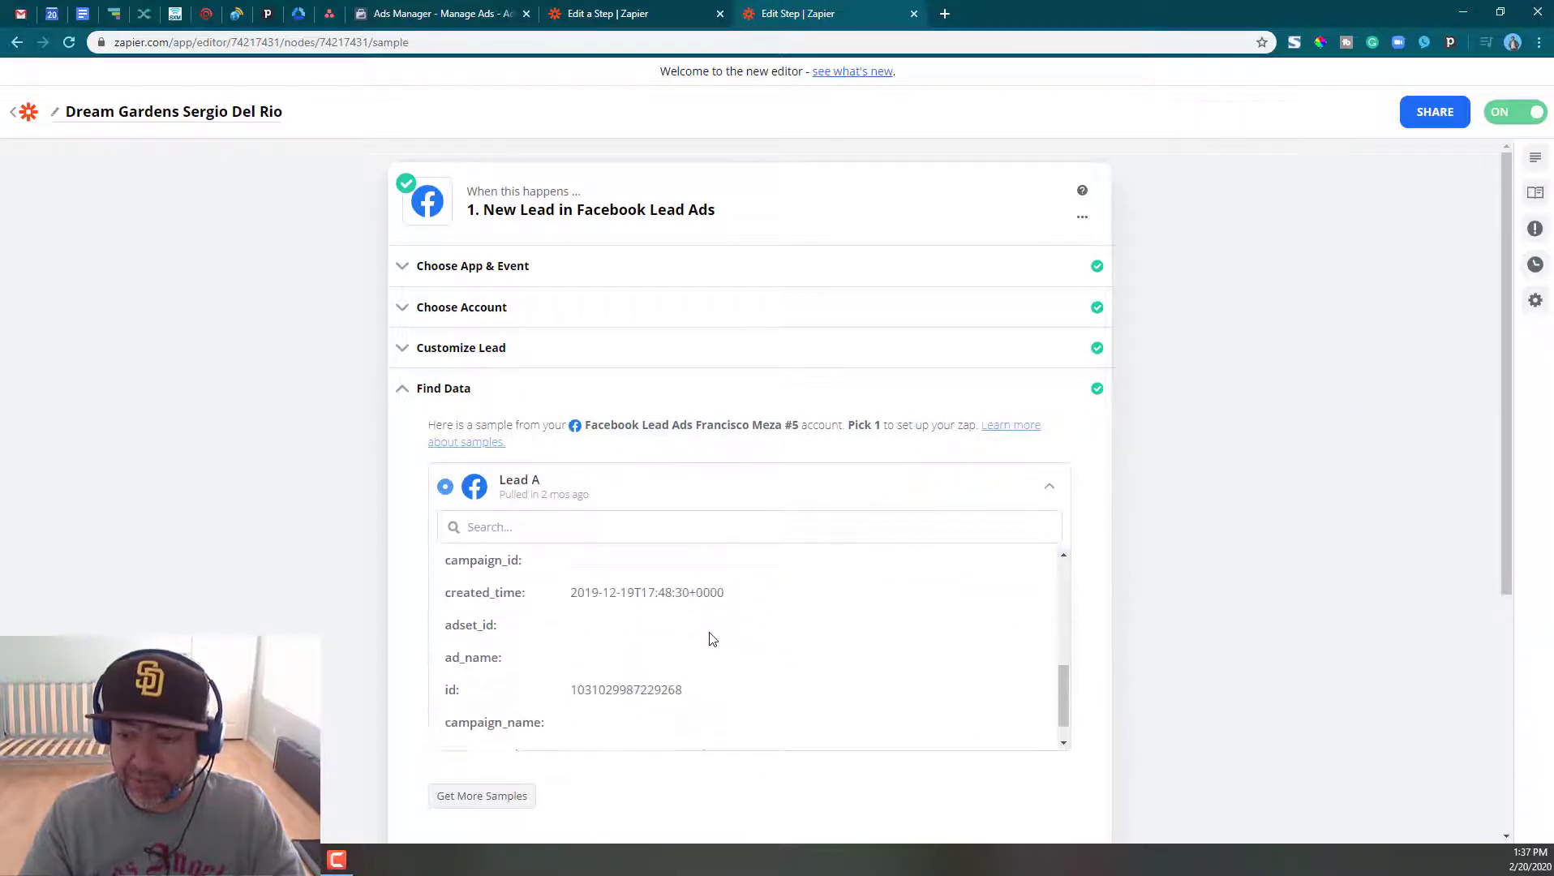
{"action": "left_click", "coordinate": [403, 394]}
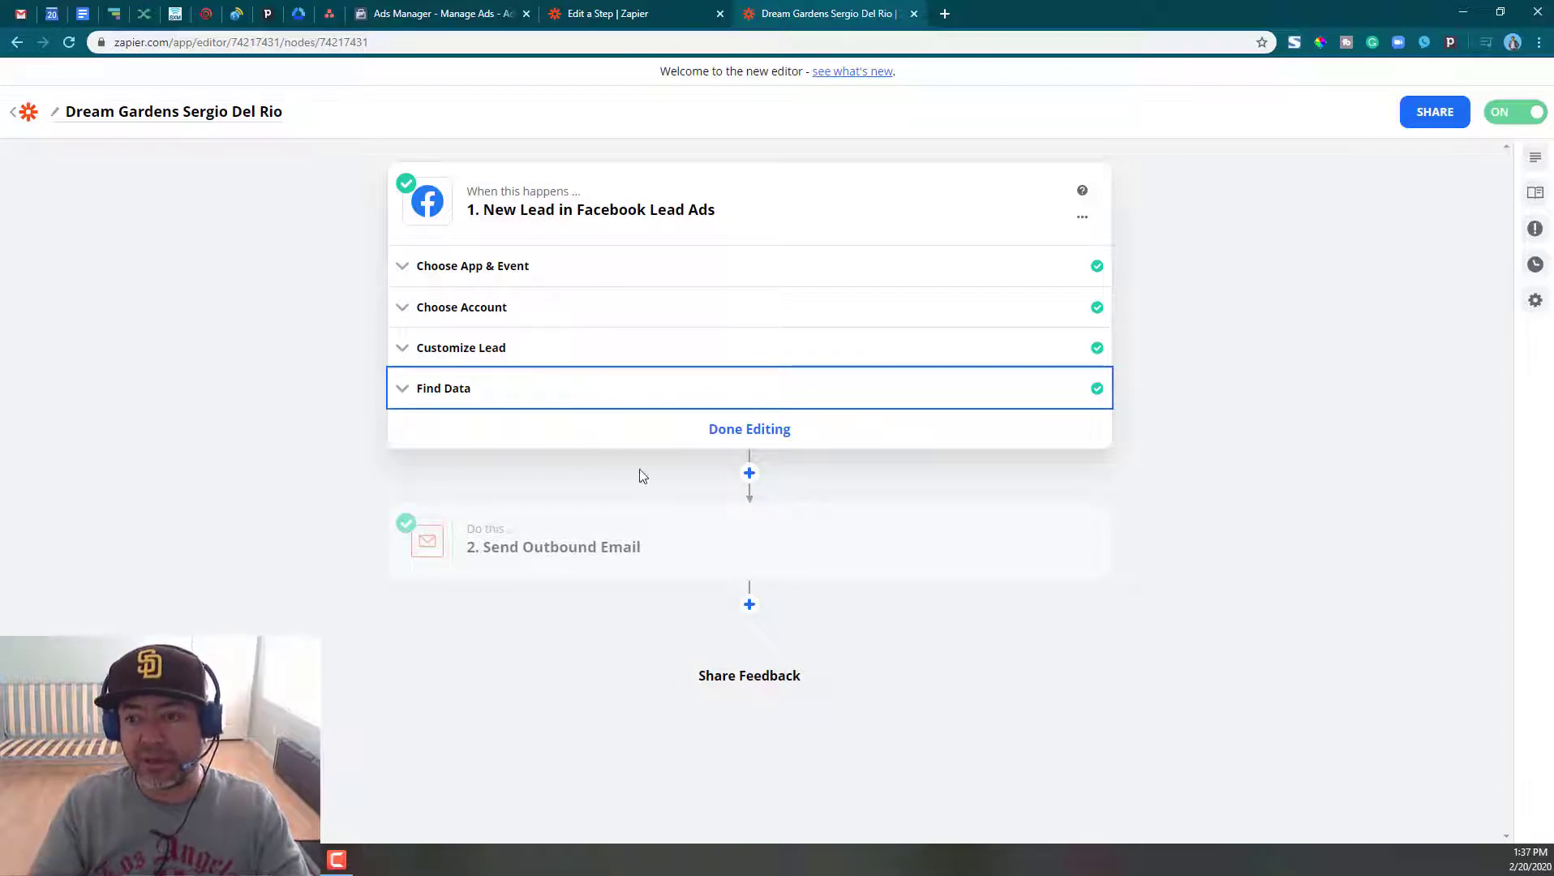
- Finish the trigger review and confirm step 2 uses Email by Zapier with Send Outbound Email
{"action": "left_click", "coordinate": [734, 430]}
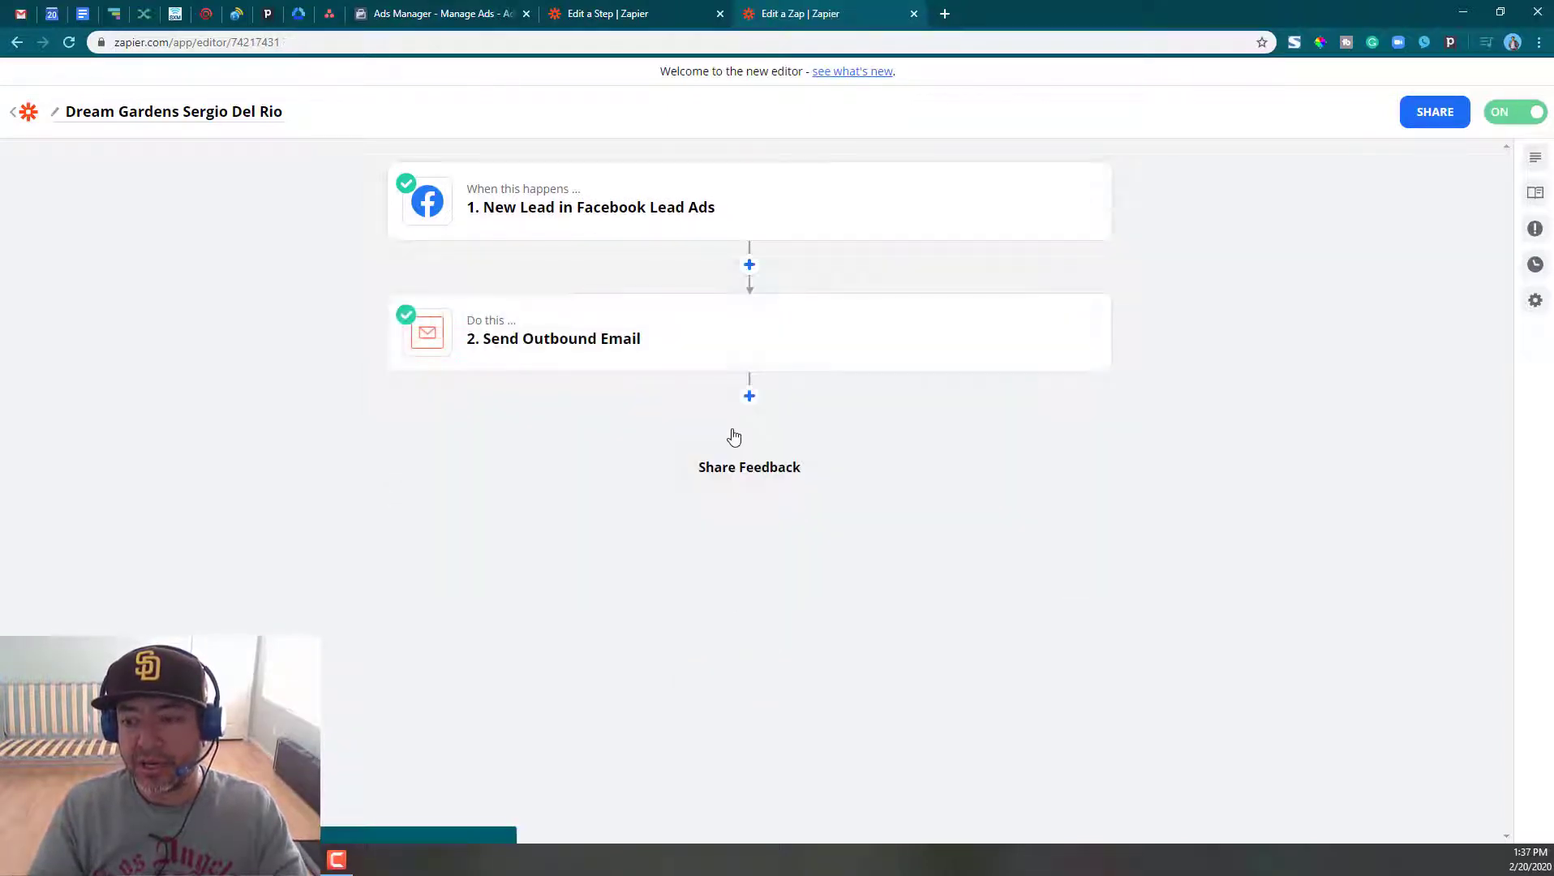
{"action": "left_click", "coordinate": [606, 358]}
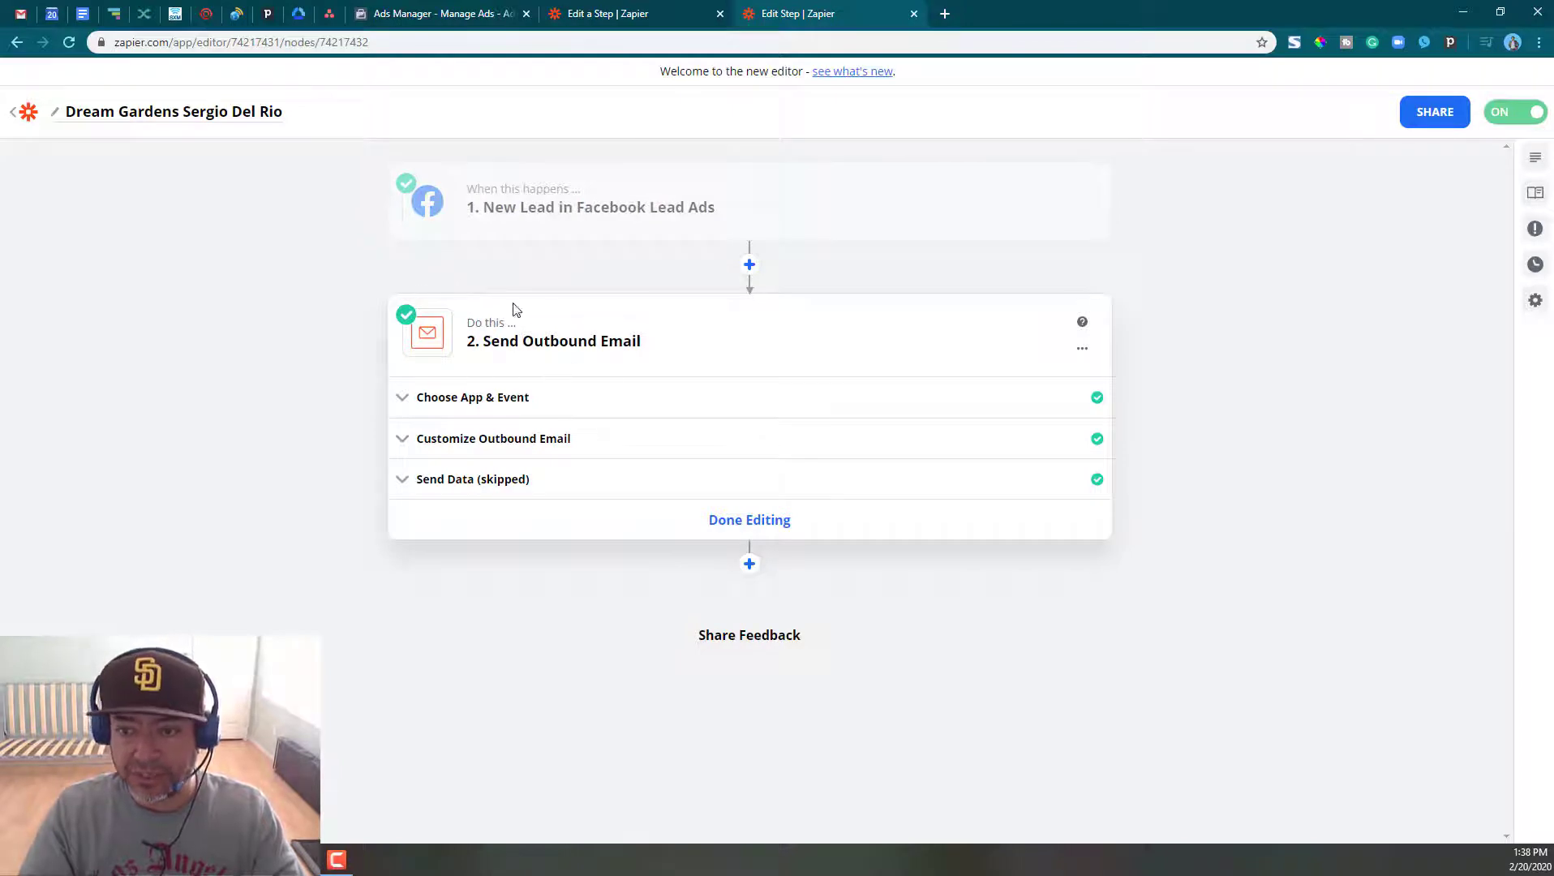
{"action": "left_click", "coordinate": [548, 410]}
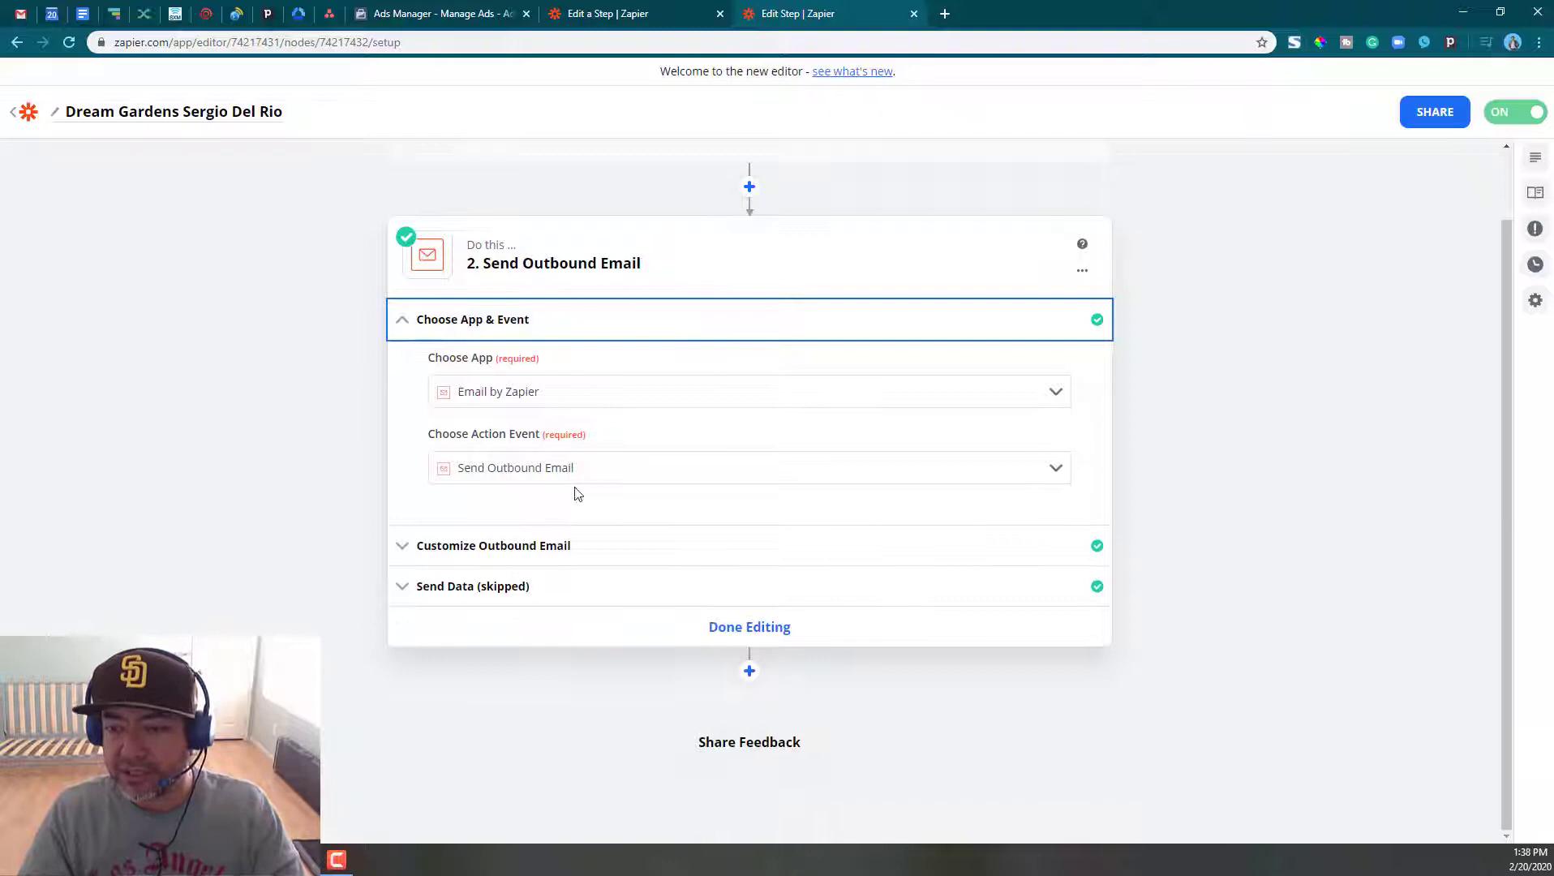
{"action": "left_click", "coordinate": [599, 381]}
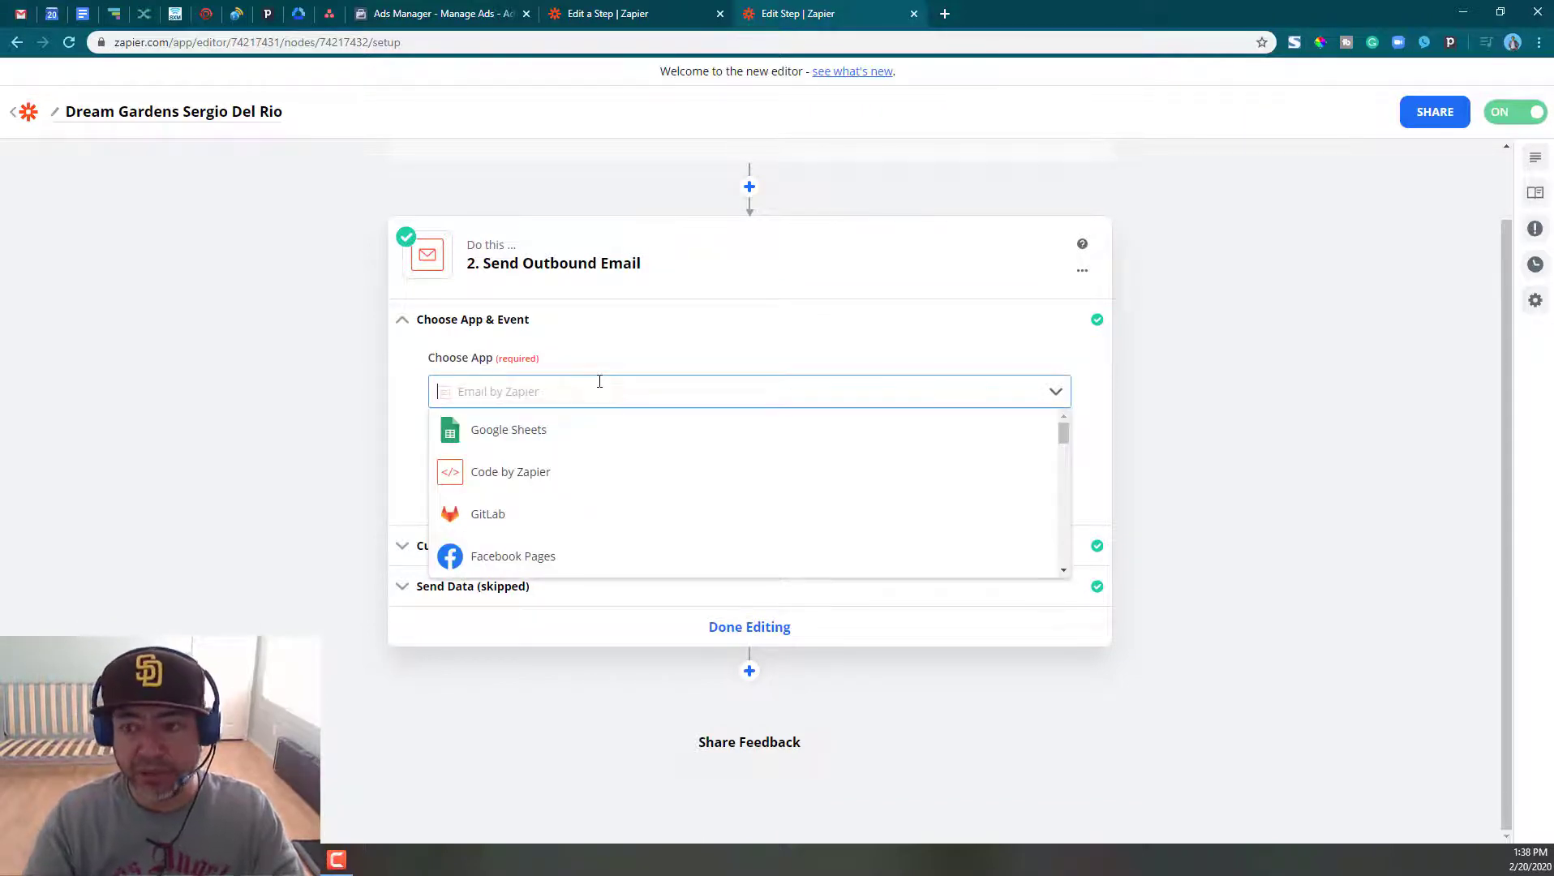
{"action": "left_click", "coordinate": [611, 365]}
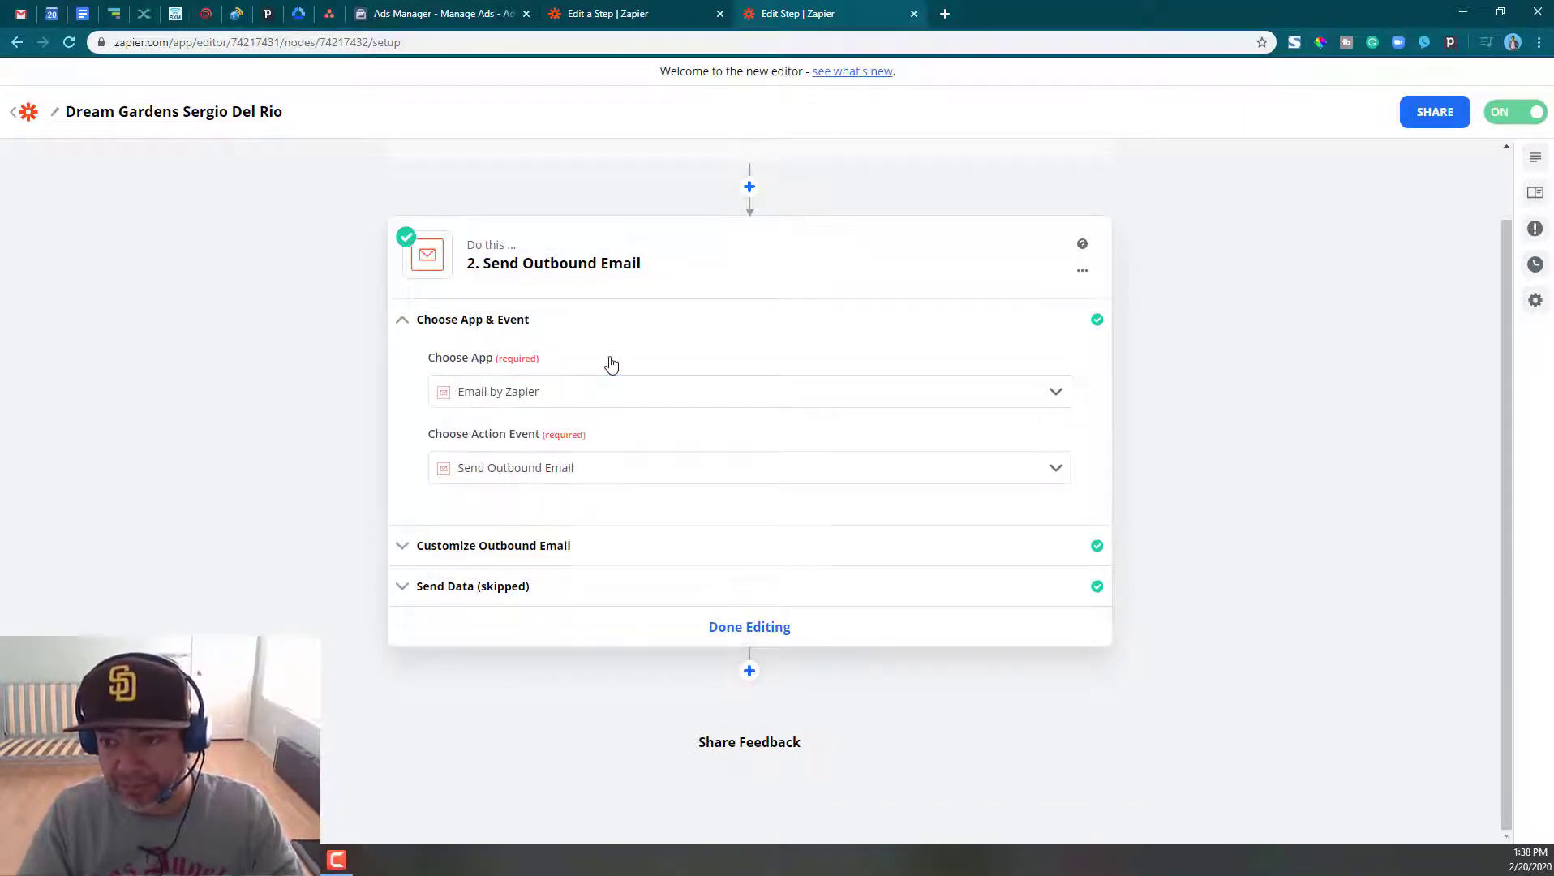
{"action": "left_click", "coordinate": [640, 473]}
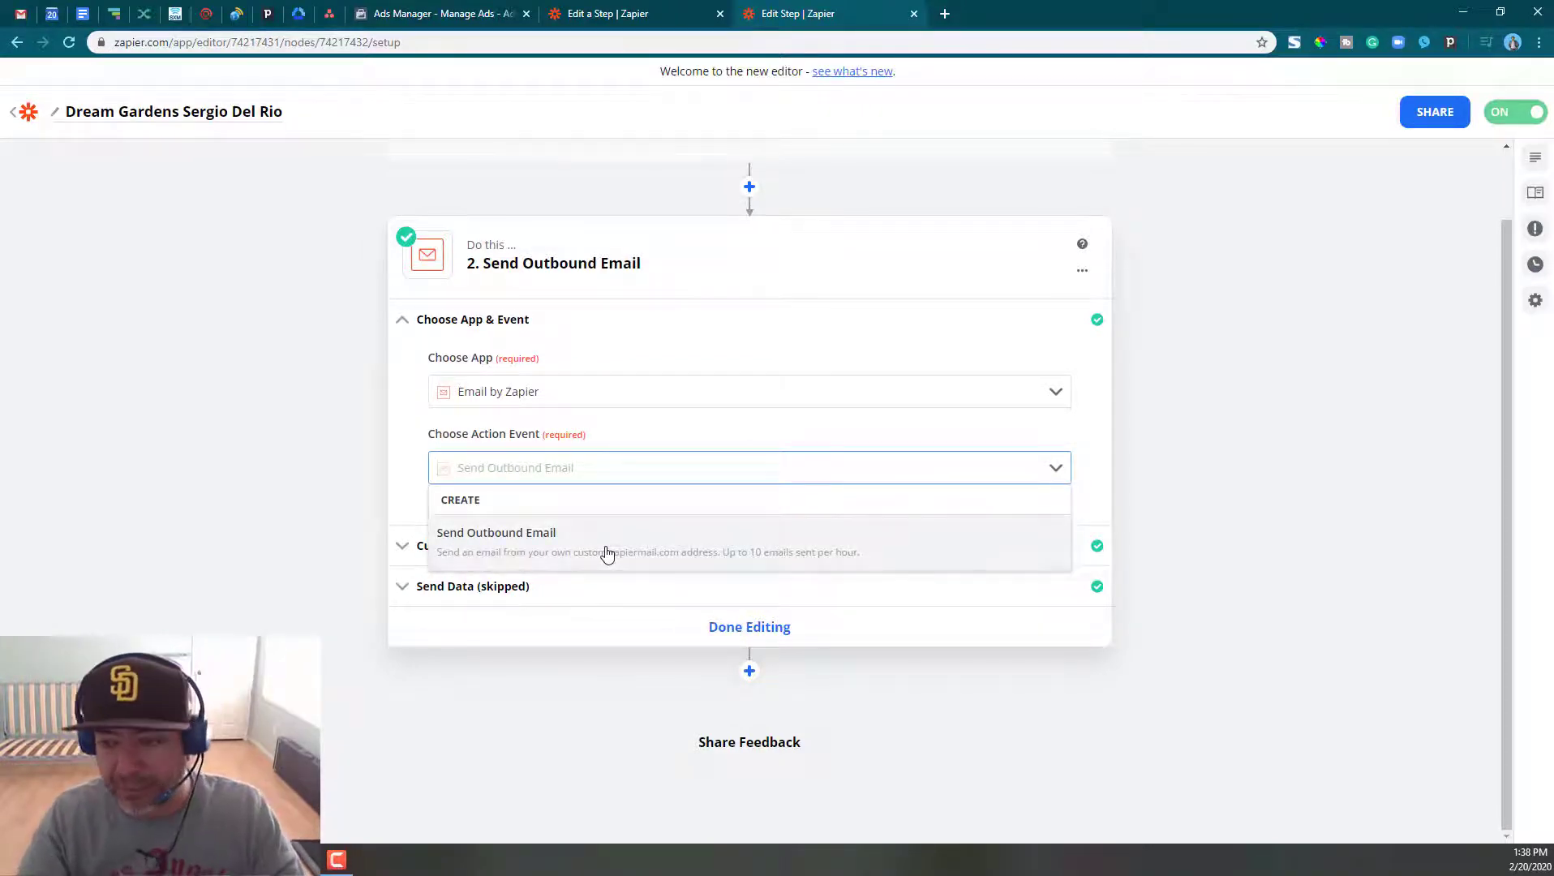
{"action": "left_click", "coordinate": [644, 437]}
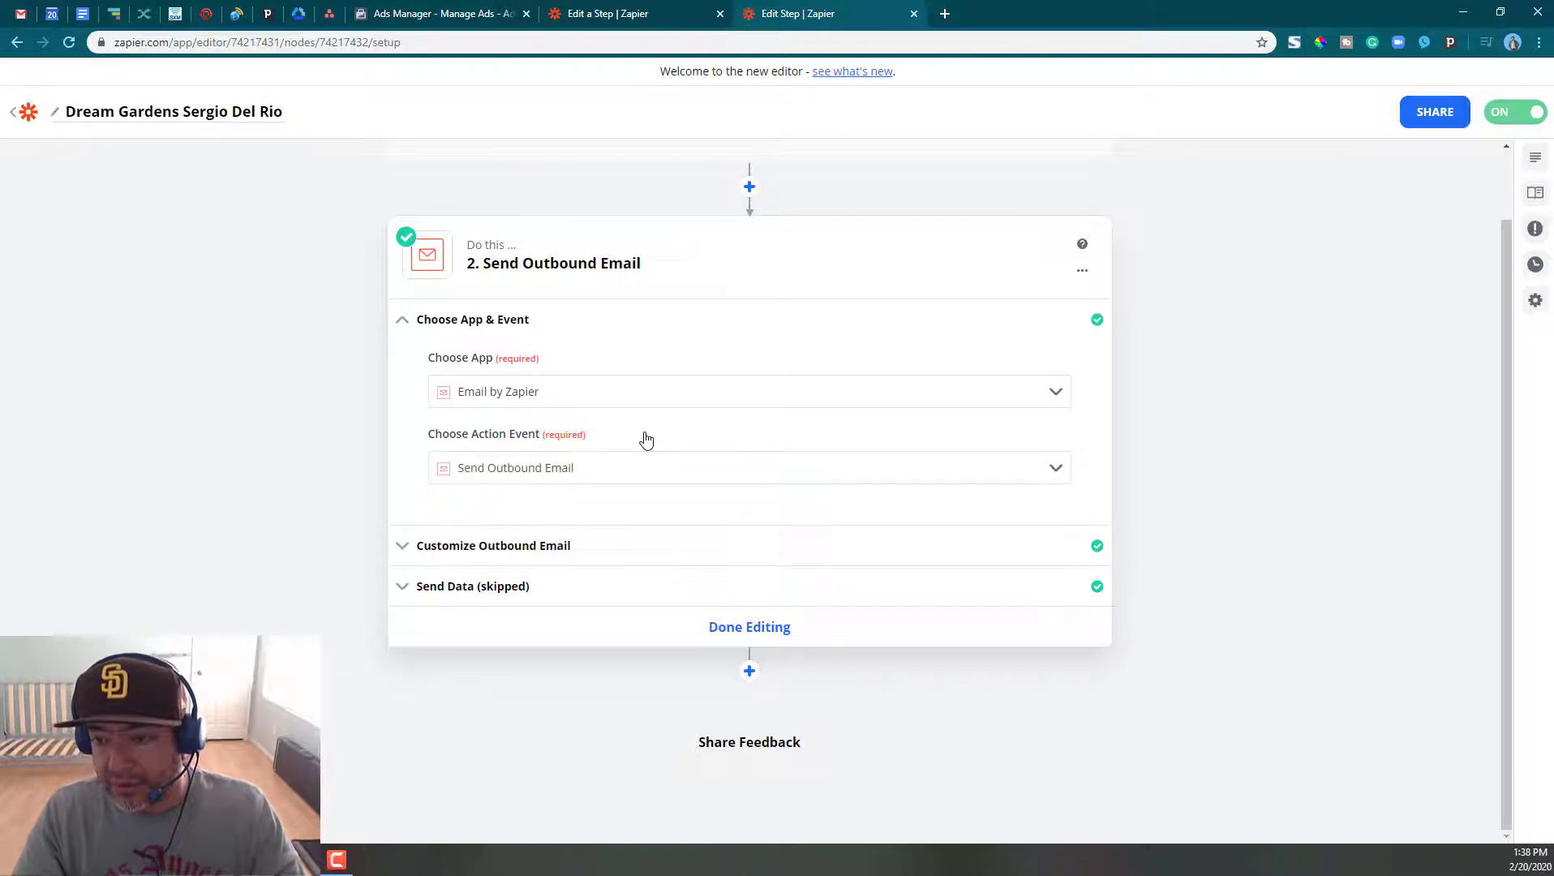
{"action": "left_click", "coordinate": [620, 545]}
- Review the outbound email's To address, subject and body with the mapped lead fields
{"action": "key", "text": "Return"}
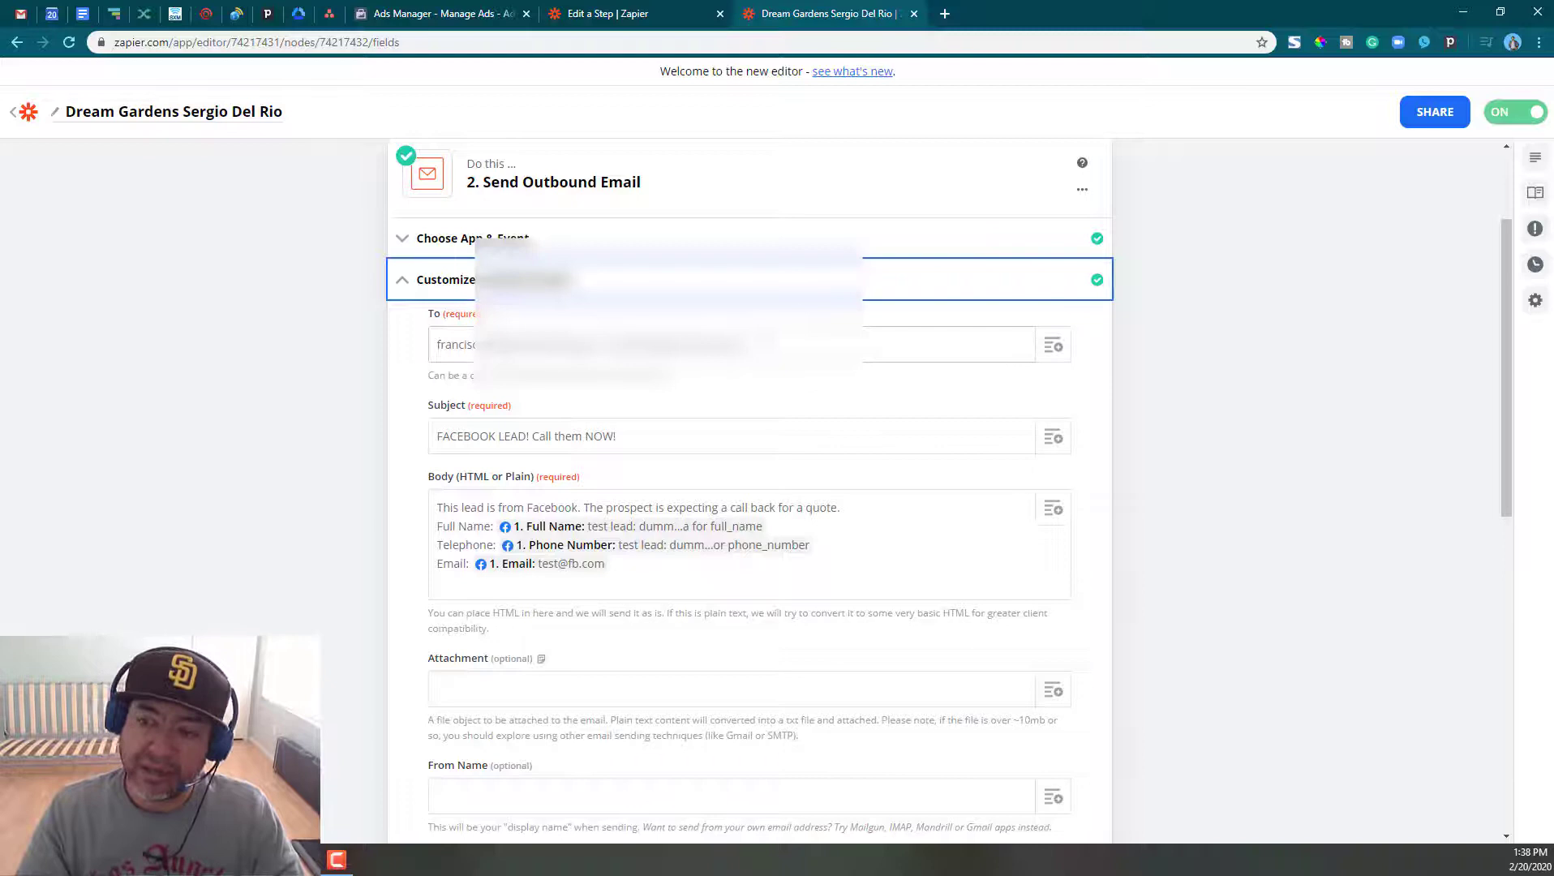
{"action": "left_click_drag", "start_coordinate": [438, 347], "coordinate": [784, 344]}
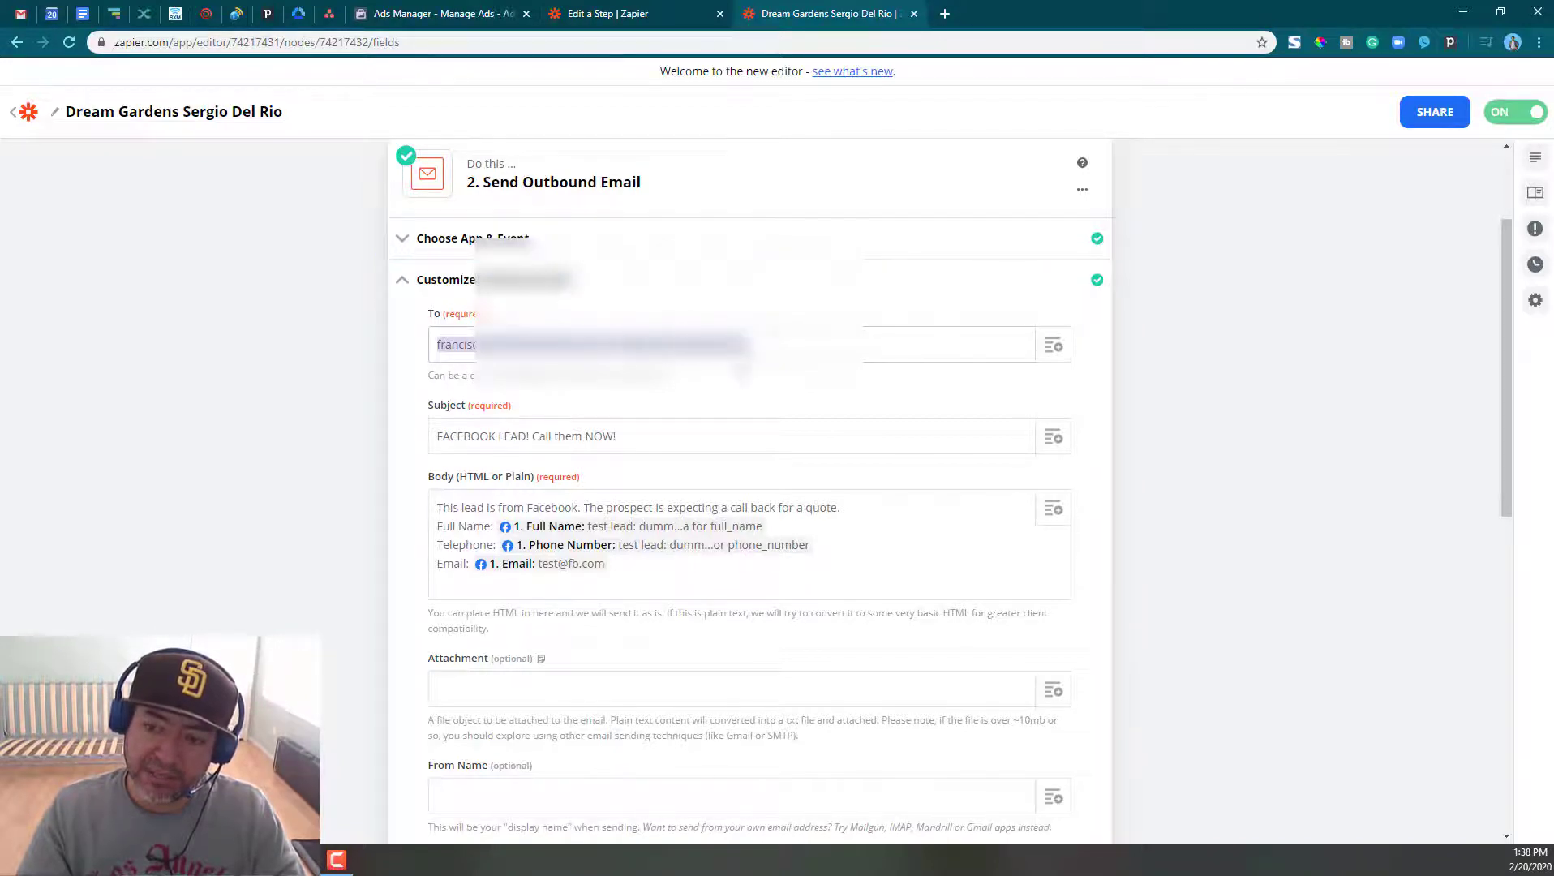
{"action": "left_click", "coordinate": [696, 407]}
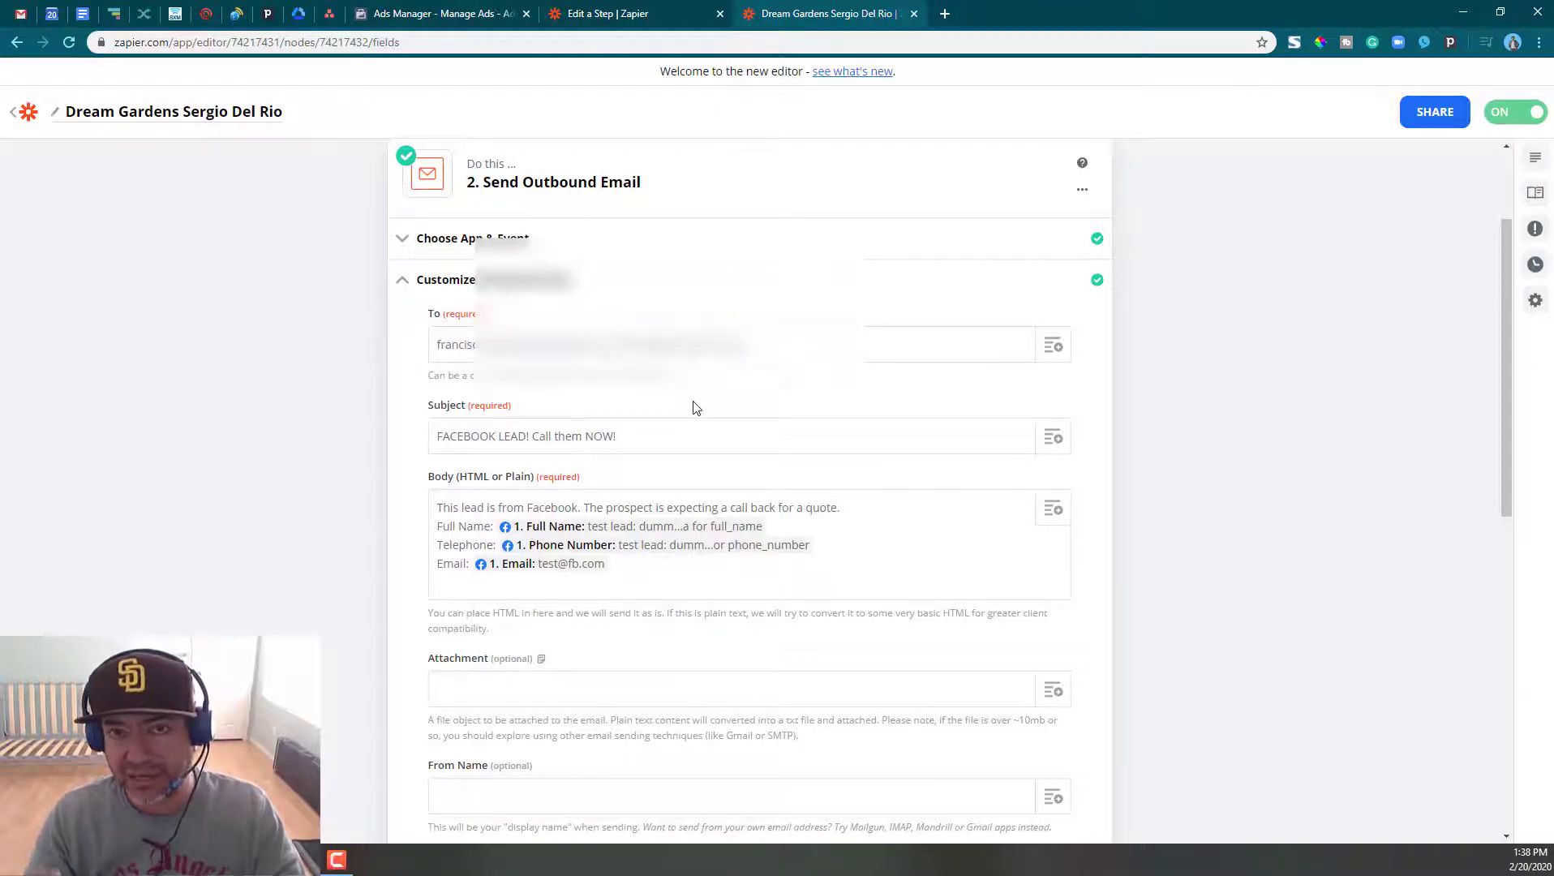
{"action": "scroll", "coordinate": [696, 407], "scroll_direction": "down", "scroll_amount": 1}
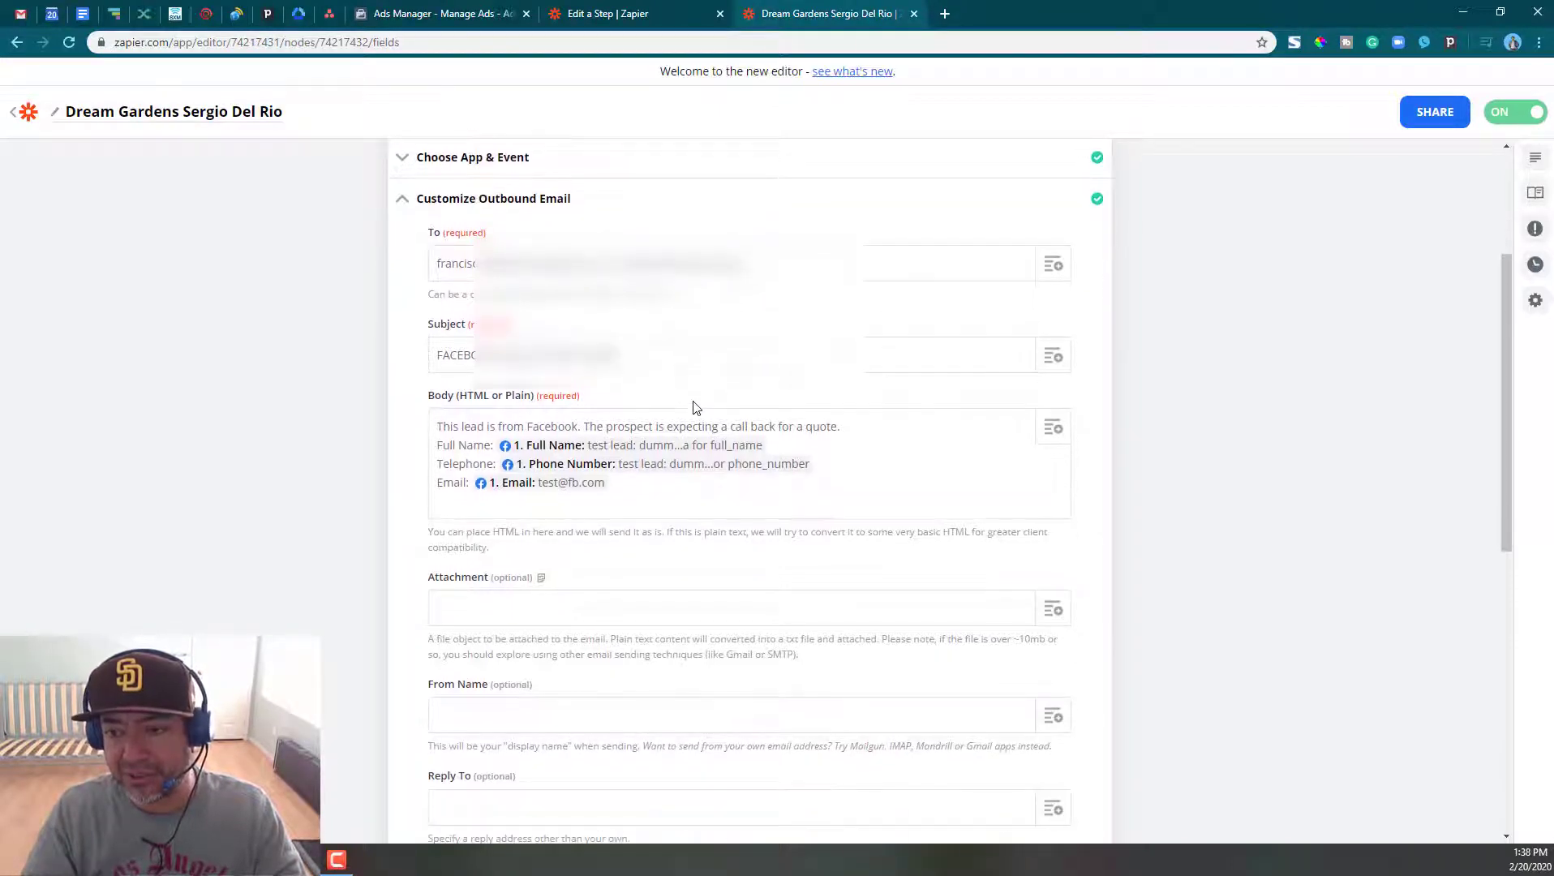
- Add blank lines above the existing body text to make room for the lead details
{"action": "left_click", "coordinate": [439, 428]}
{"action": "key", "text": "Return"}
{"action": "key", "text": "Return"}
{"action": "key", "text": "Return"}
{"action": "key", "text": "Up"}
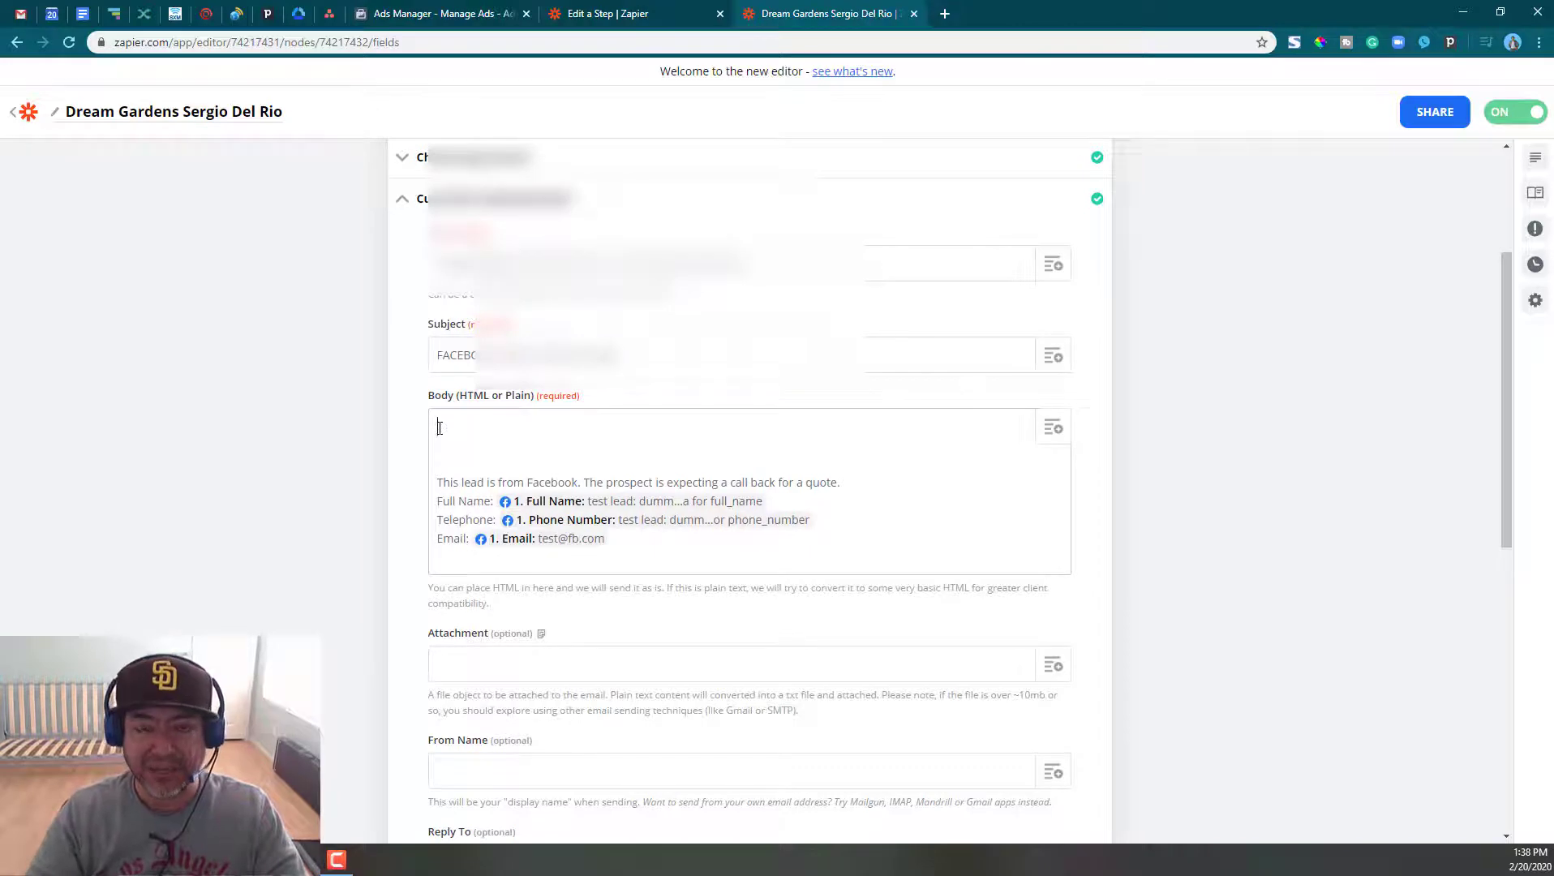
{"action": "left_click", "coordinate": [1054, 429]}
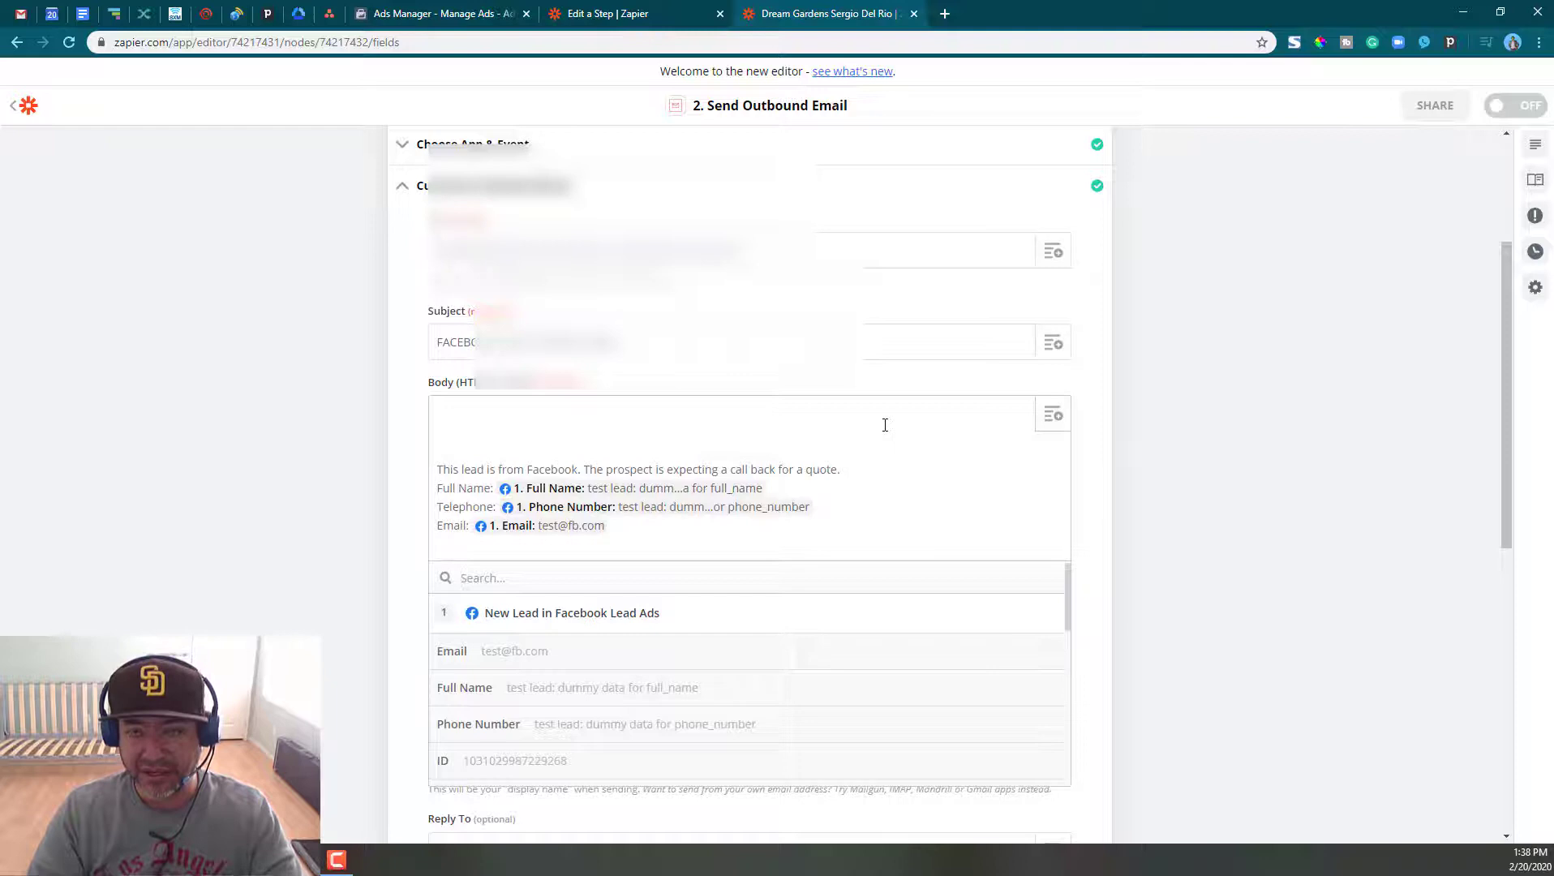
{"action": "scroll", "coordinate": [885, 425], "scroll_direction": "down", "scroll_amount": 1}
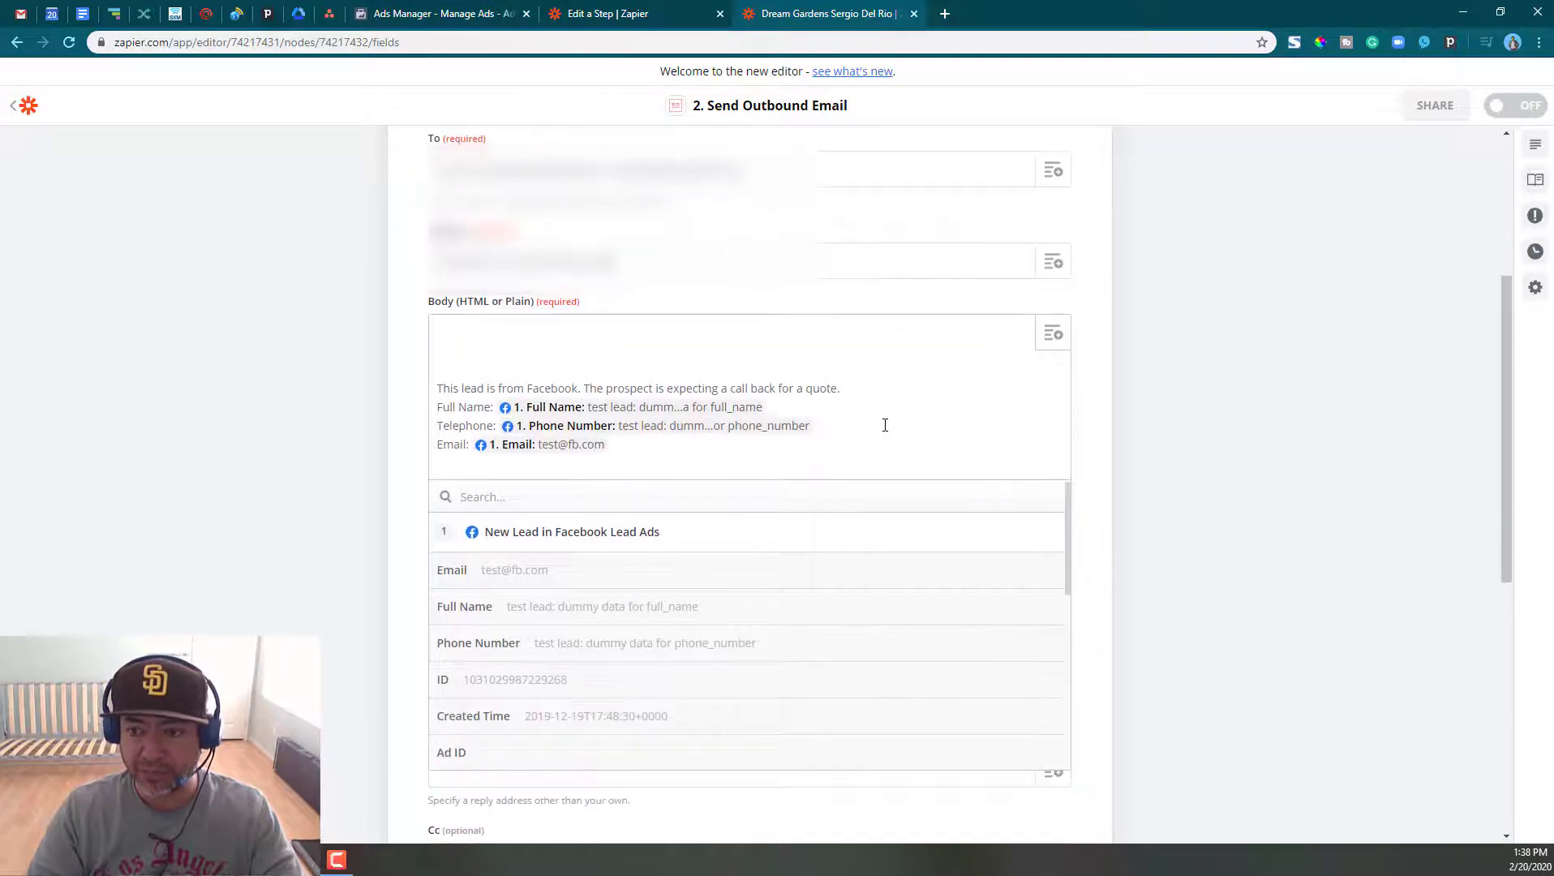
{"action": "double_click", "coordinate": [624, 387]}
{"action": "triple_click", "coordinate": [624, 388]}
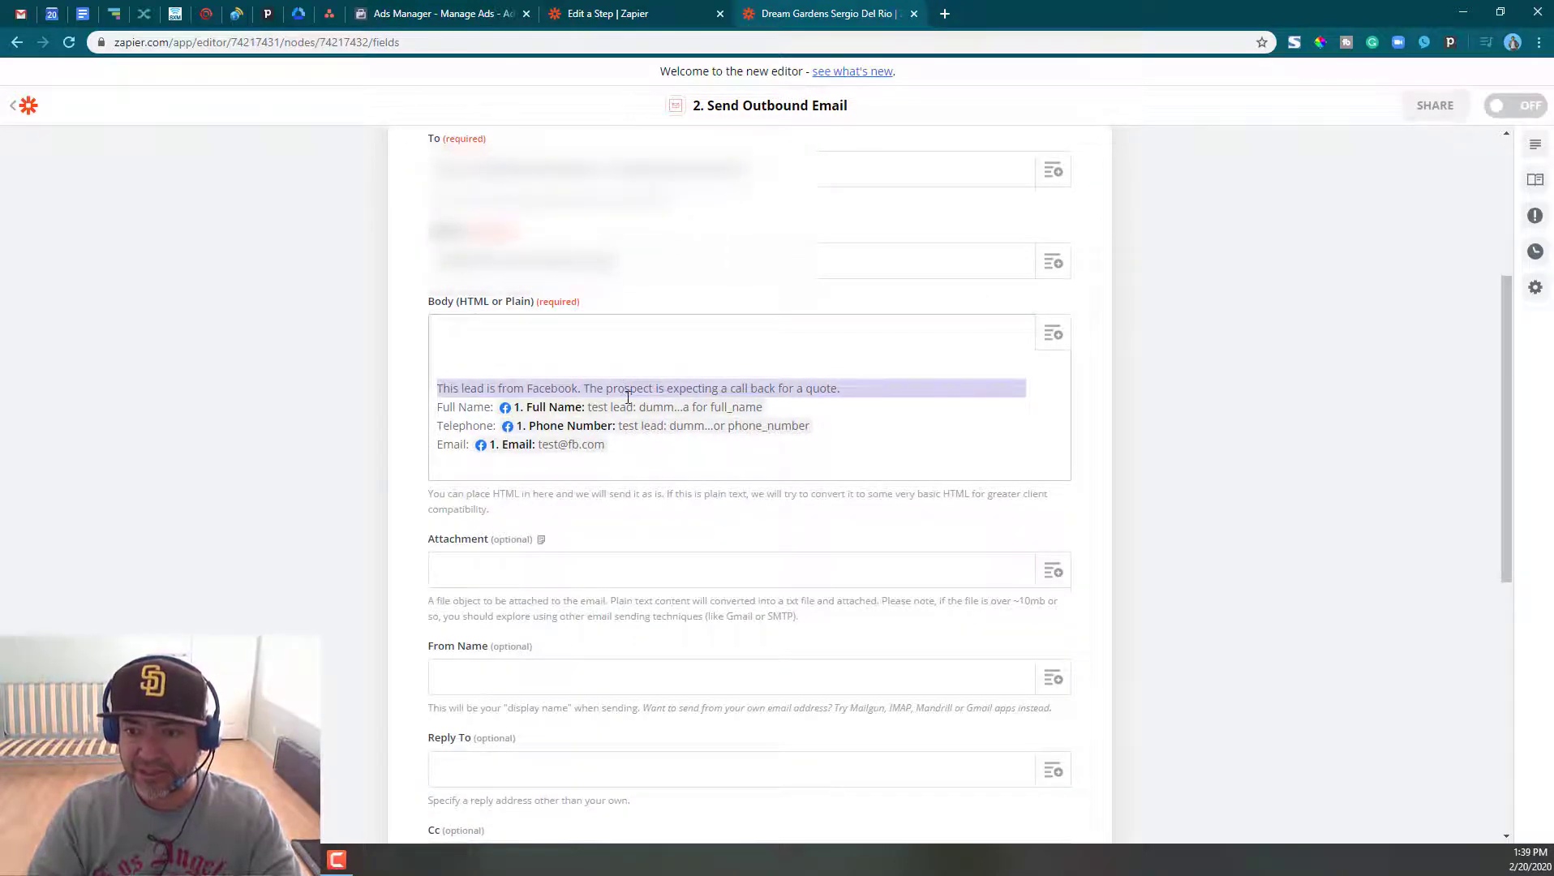
- Insert the lead's Full Name on the body's top line with a 'Name:' label
{"action": "left_click", "coordinate": [587, 327]}
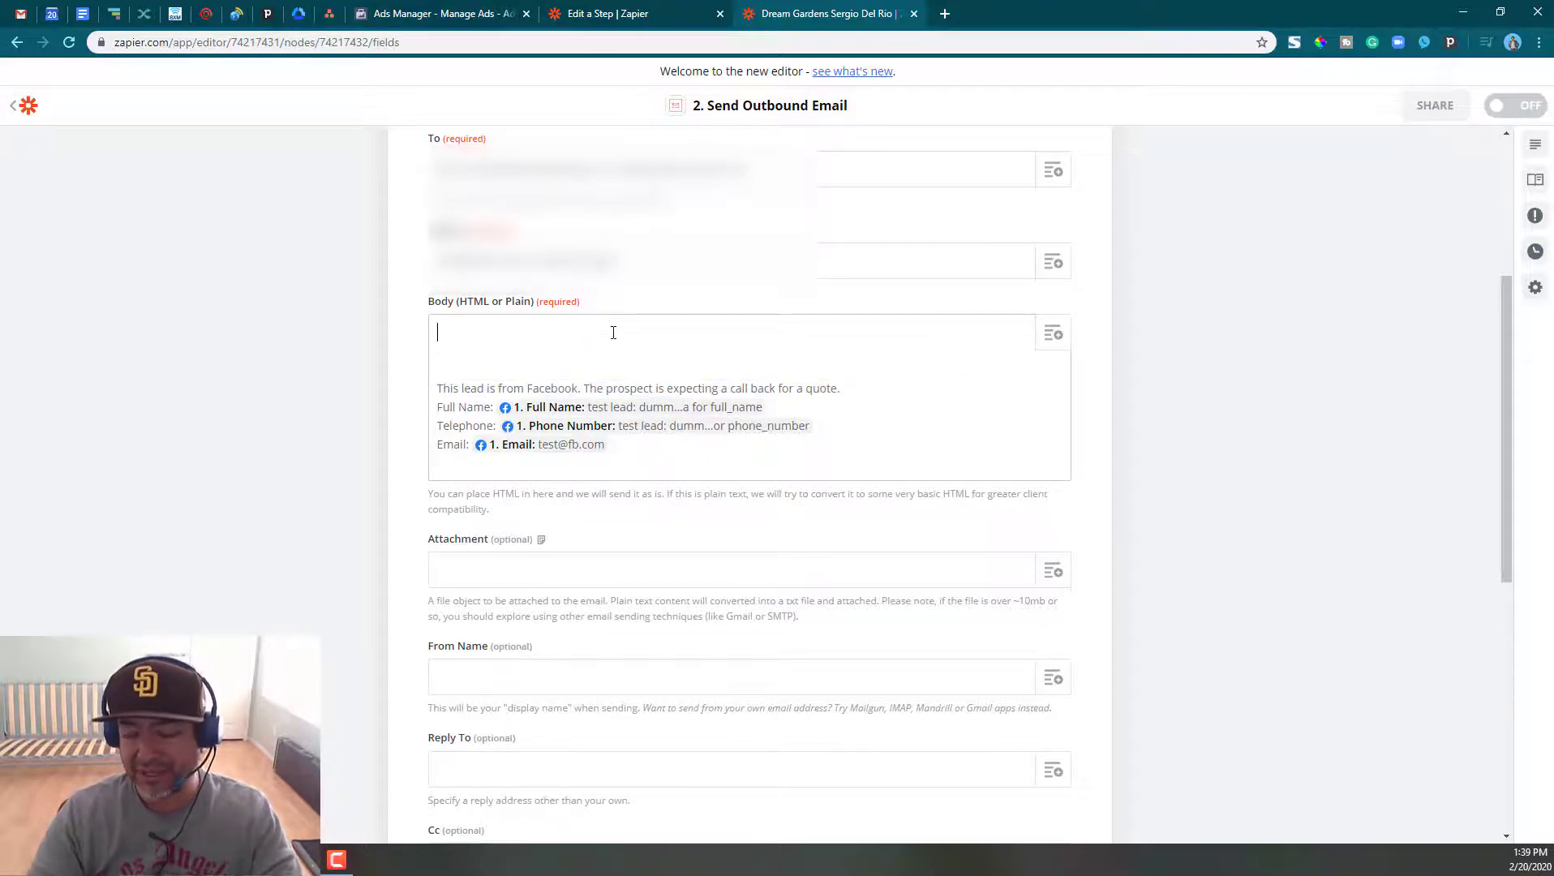
{"action": "left_click", "coordinate": [1059, 339]}
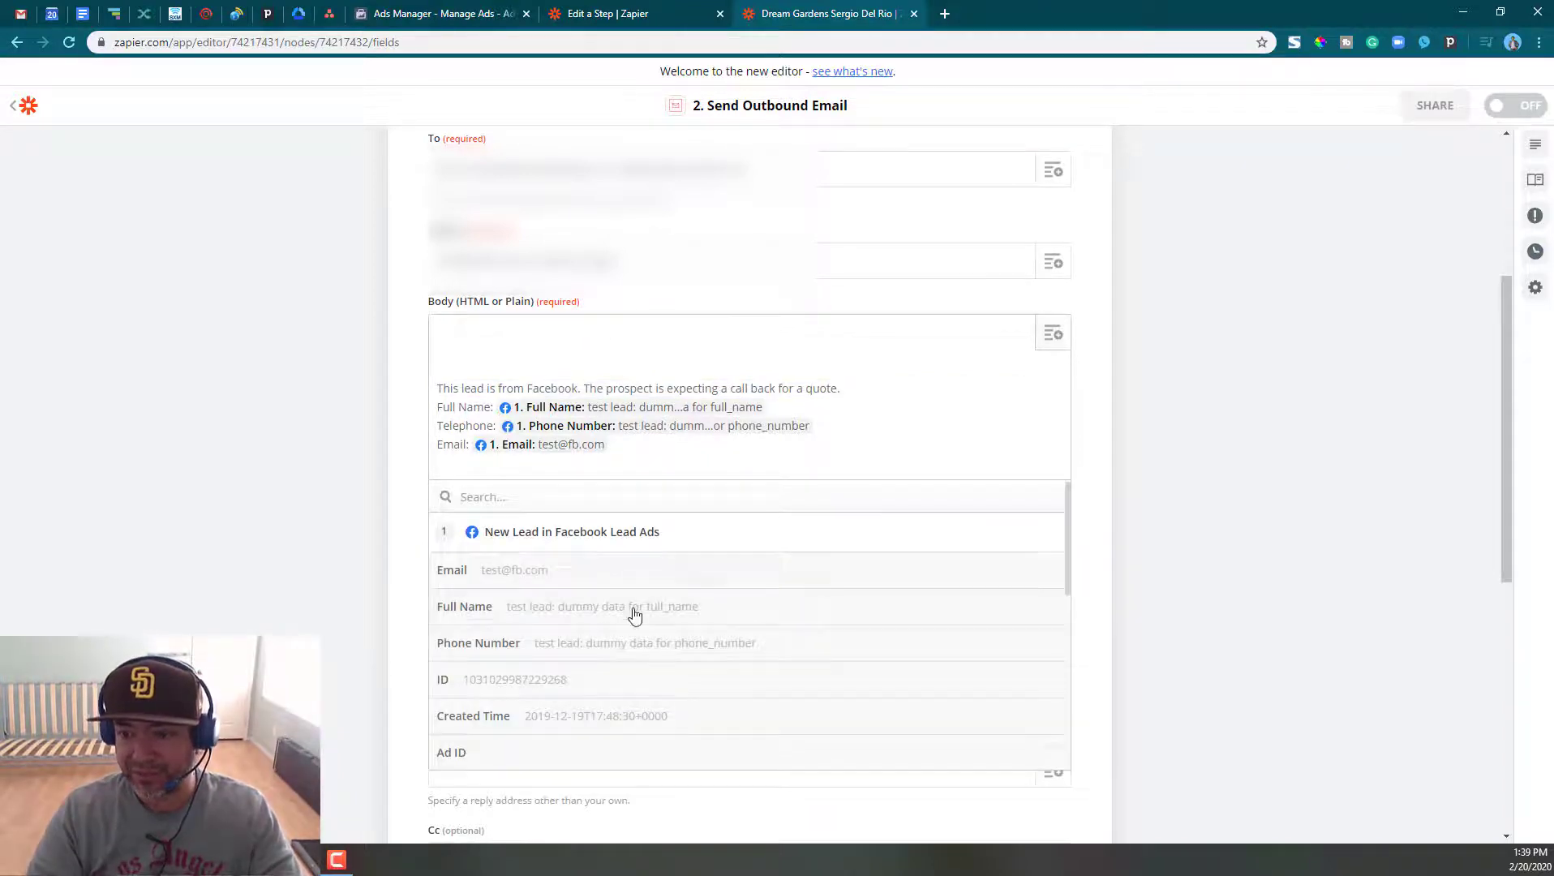
{"action": "left_click", "coordinate": [550, 611]}
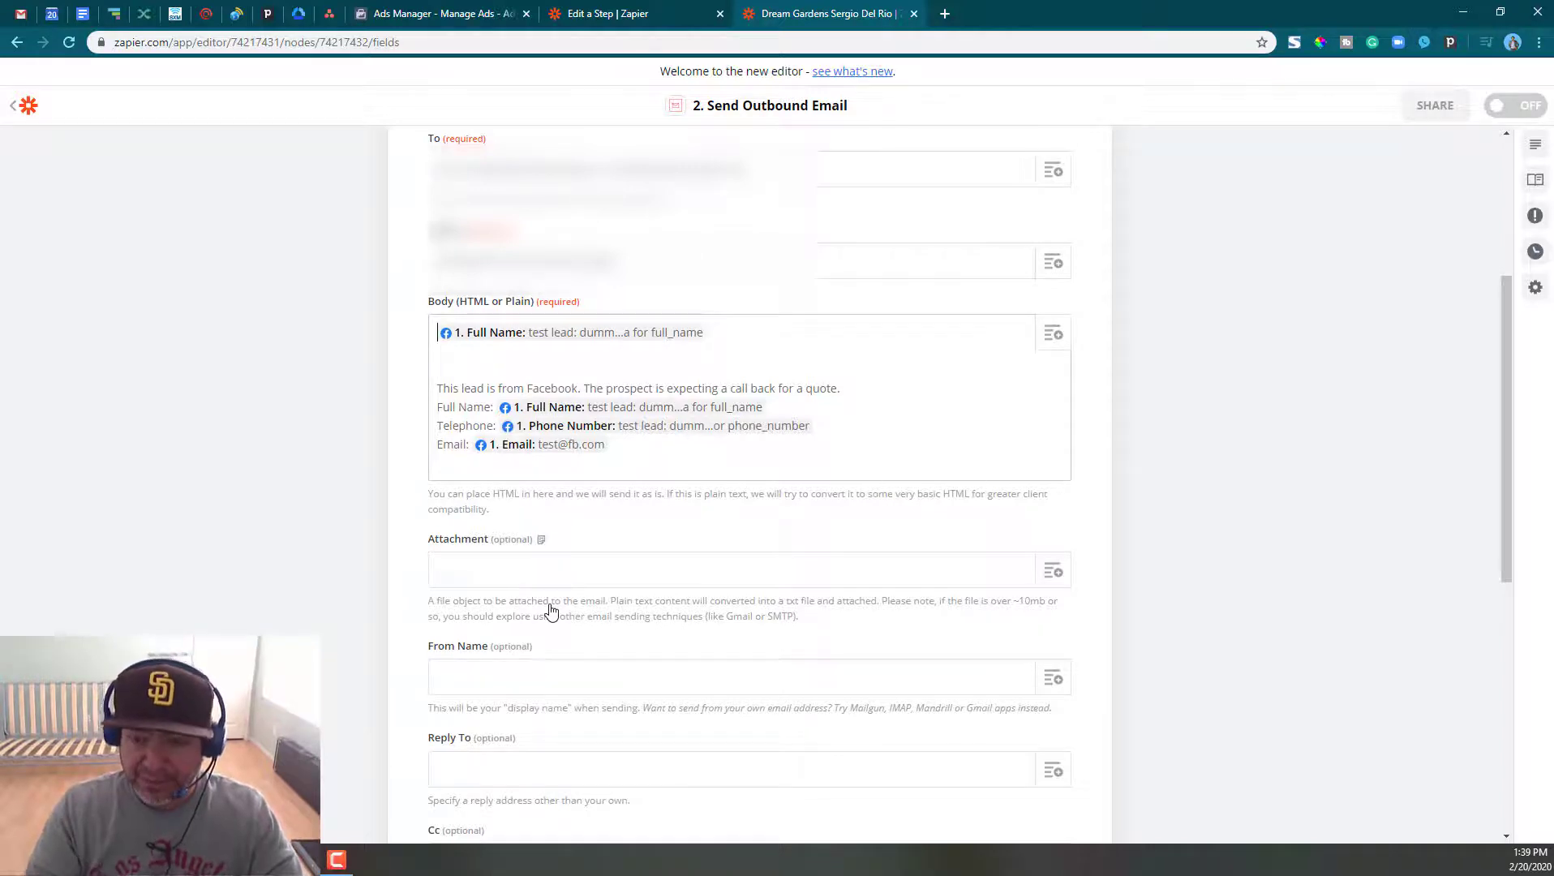
{"action": "key", "text": "Home"}
{"action": "type", "text": "Fran"}
{"action": "key", "text": "BackSpace"}
{"action": "key", "text": "BackSpace"}
{"action": "key", "text": "BackSpace"}
{"action": "key", "text": "BackSpace"}
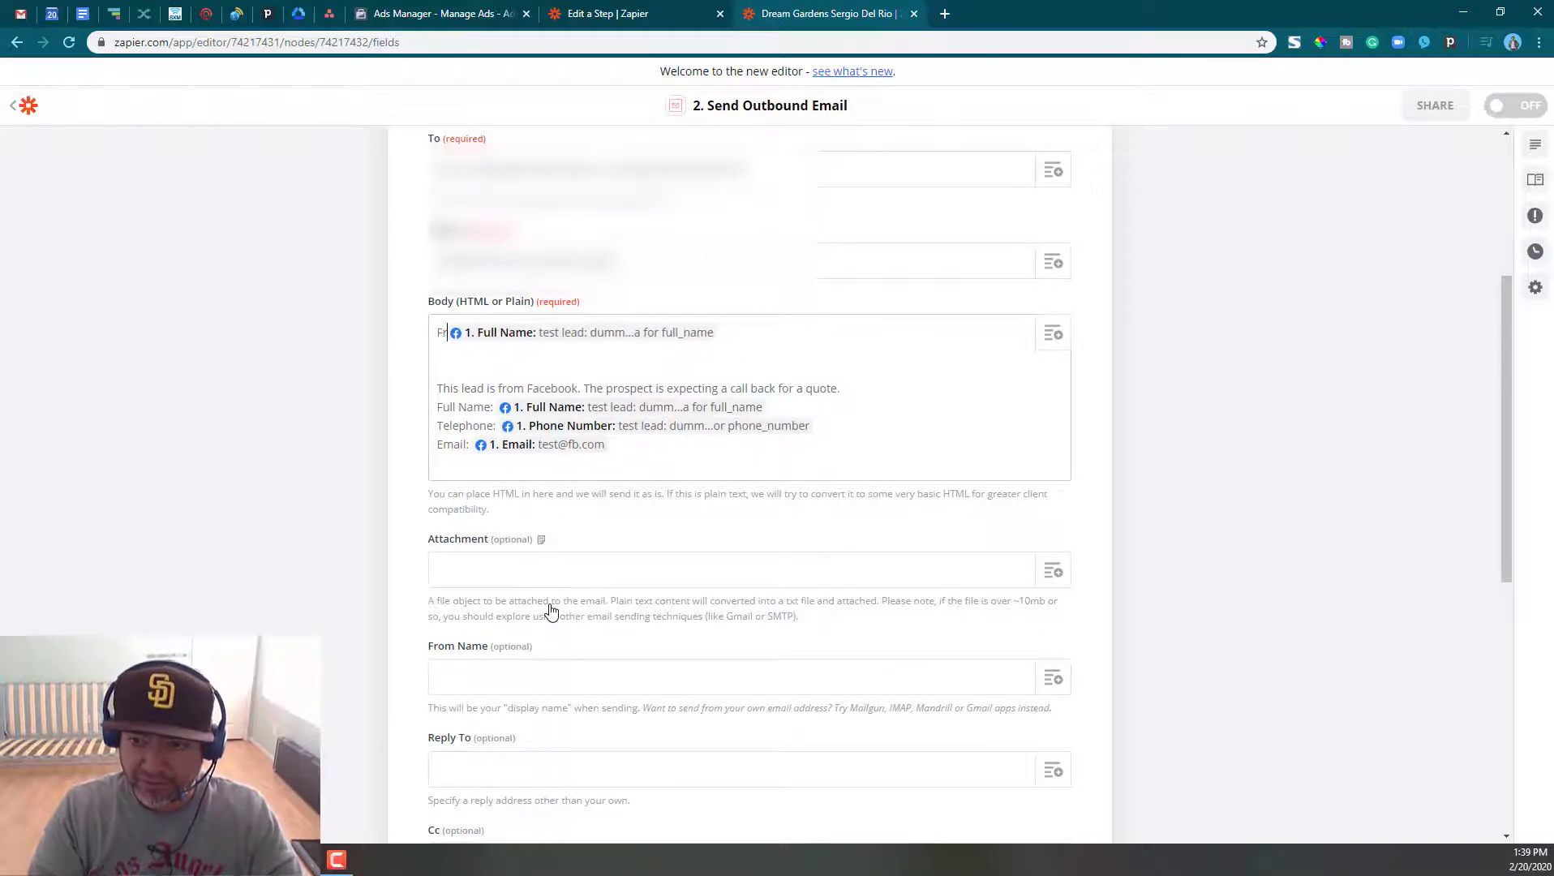
{"action": "type", "text": "NaME"}
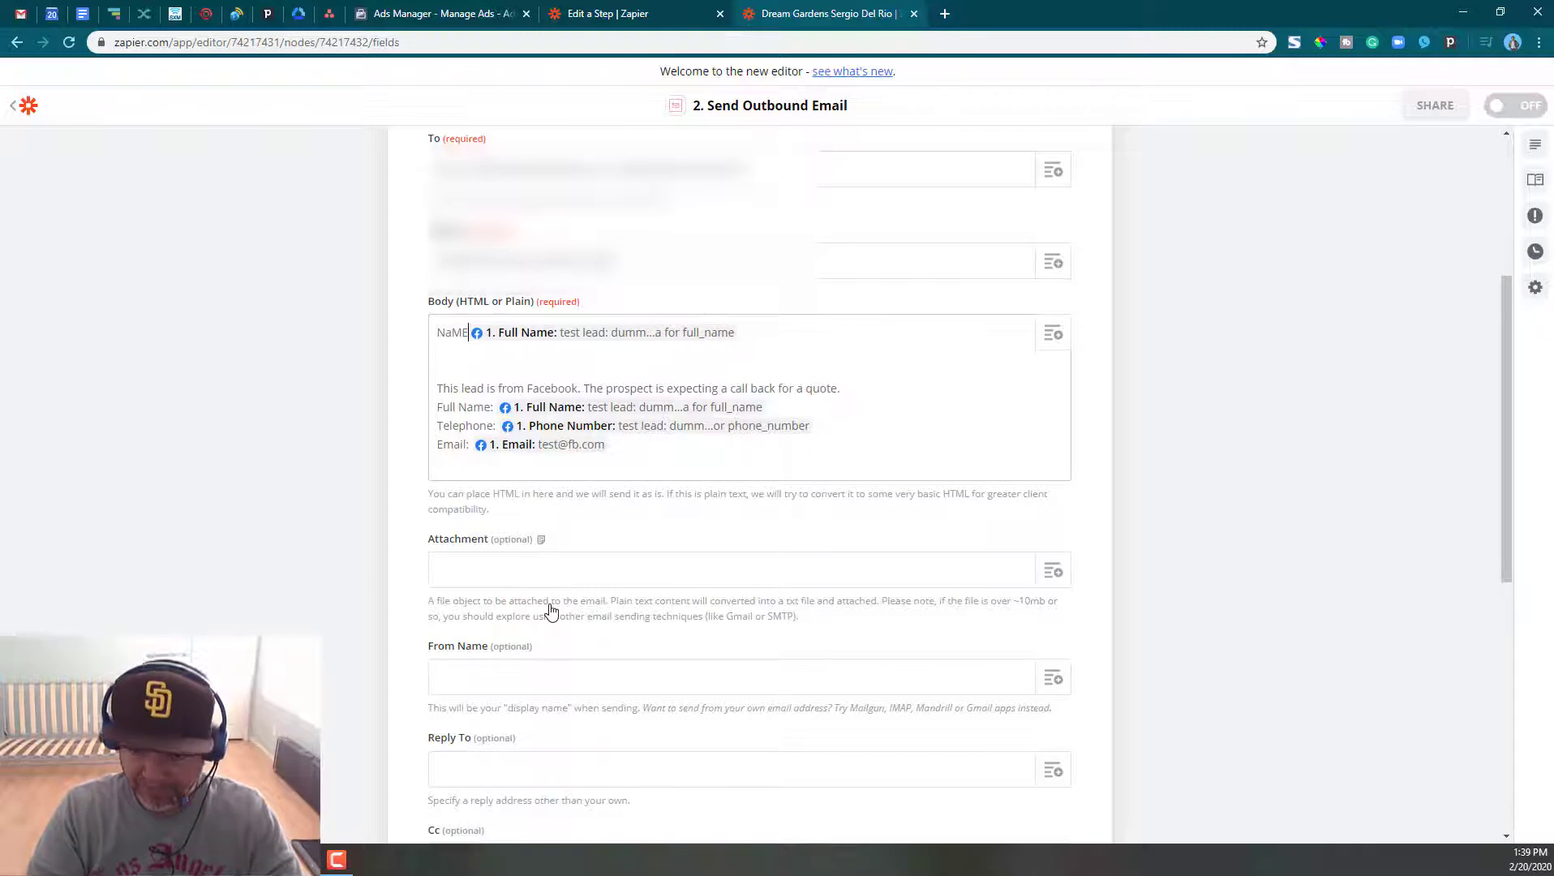
{"action": "type", "text": "ame:"}
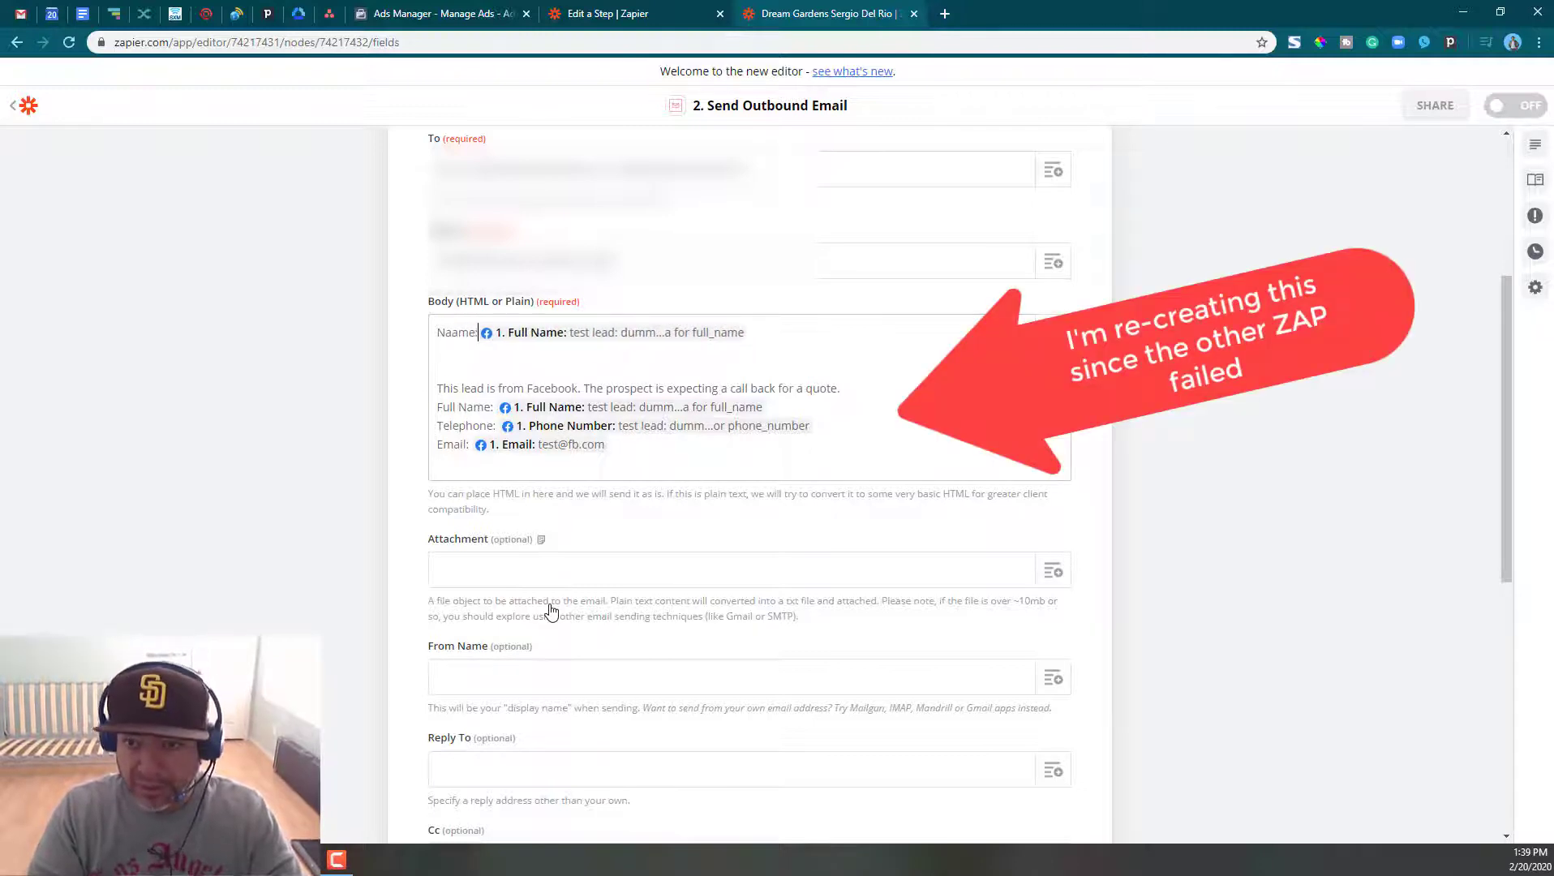
{"action": "key", "text": "Left"}
{"action": "key", "text": "BackSpace"}
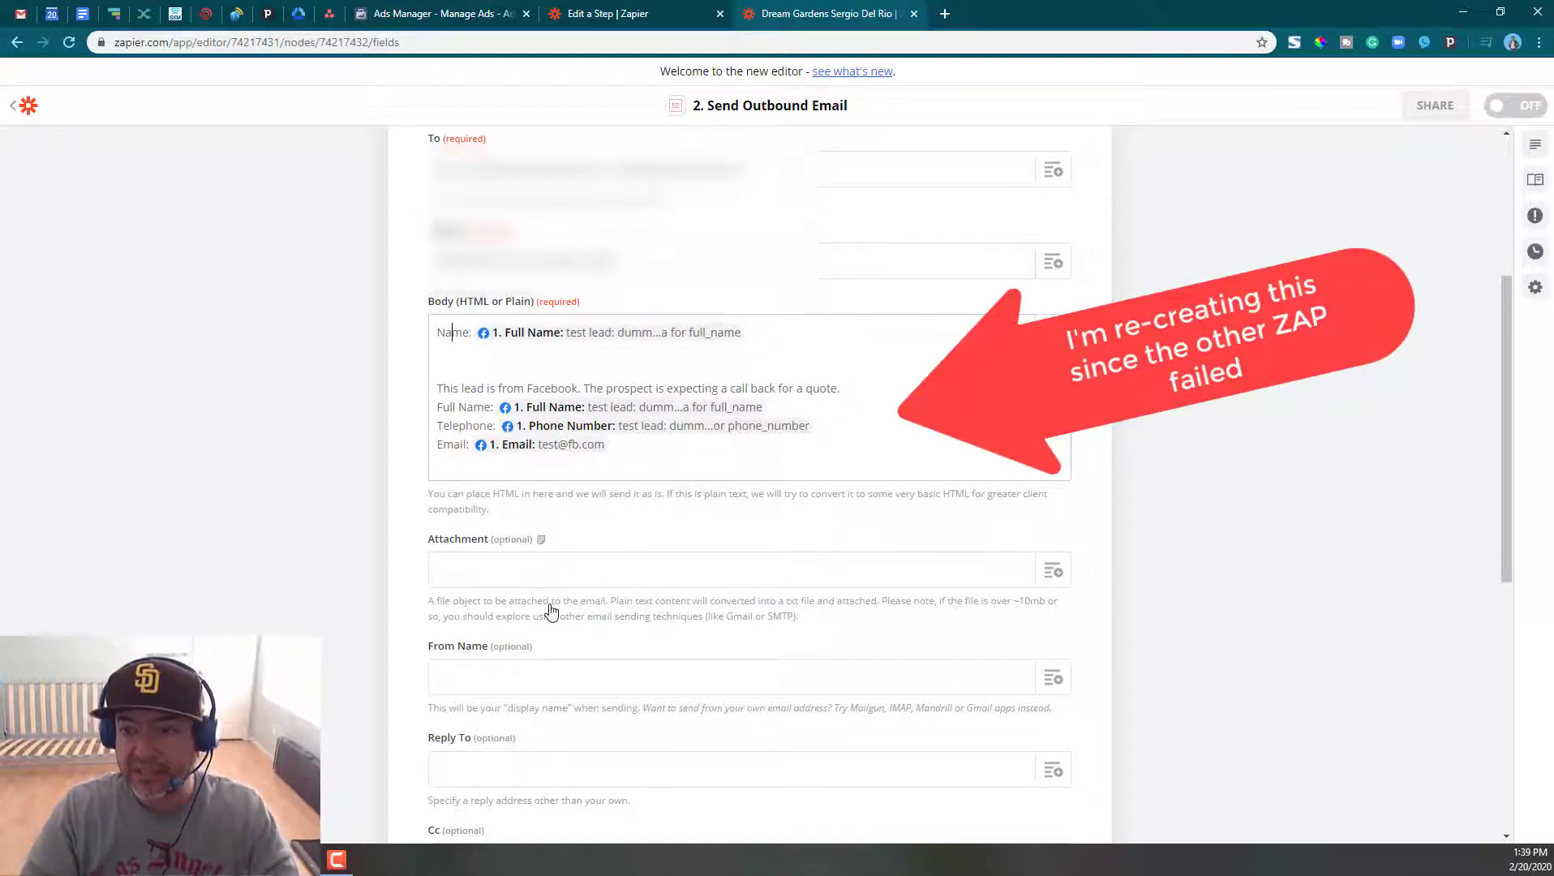
{"action": "key", "text": "Return"}
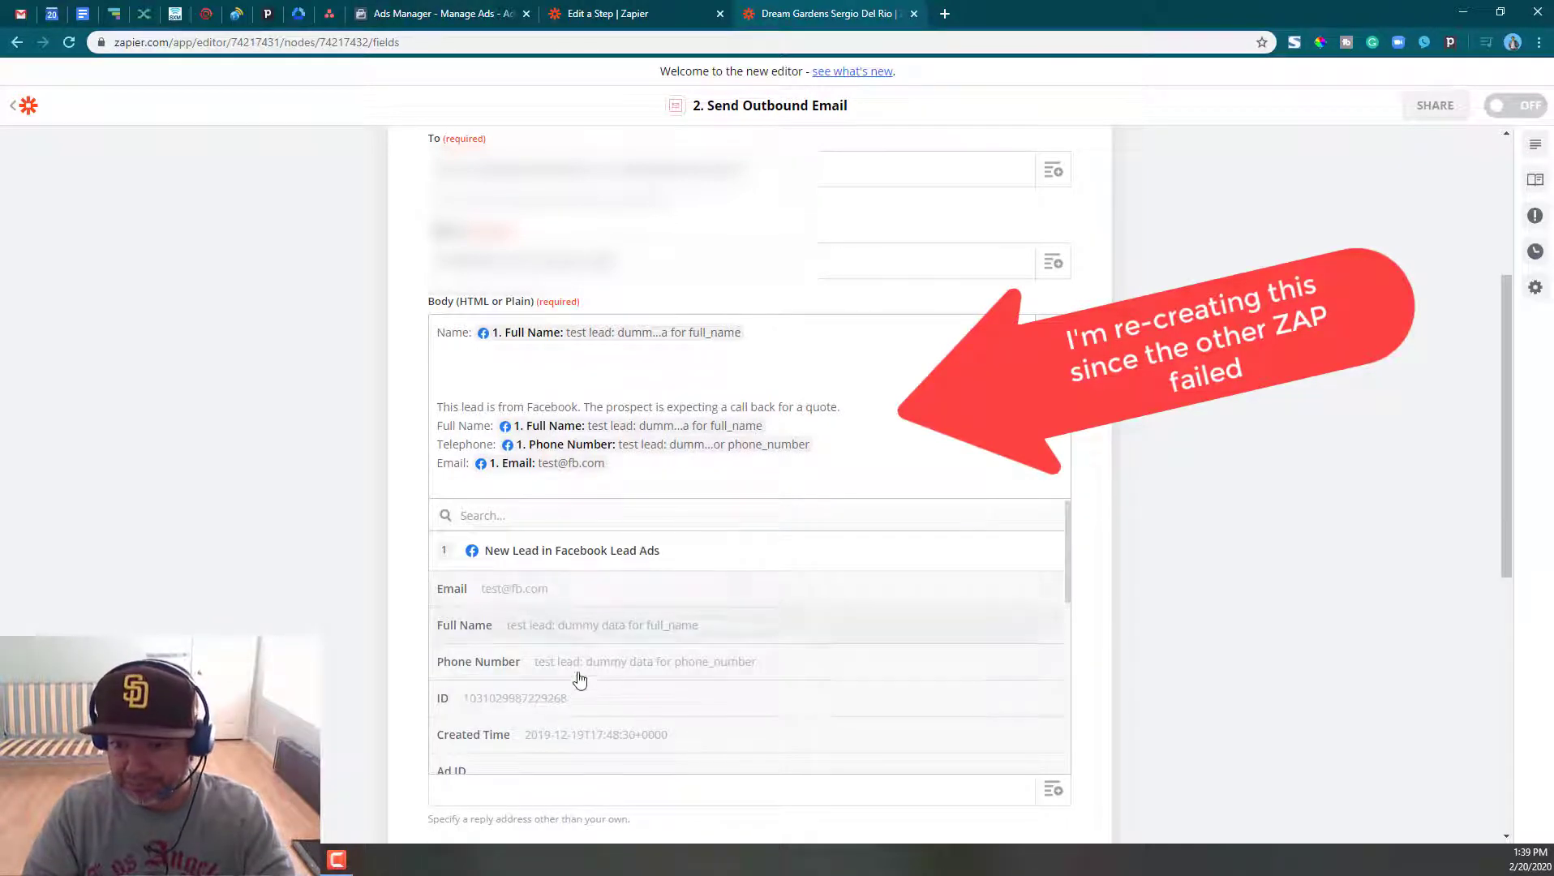
- Add the lead's Phone Number and Email on their own lines with 'Phone:' and 'Email:' labels
{"action": "left_click", "coordinate": [577, 662]}
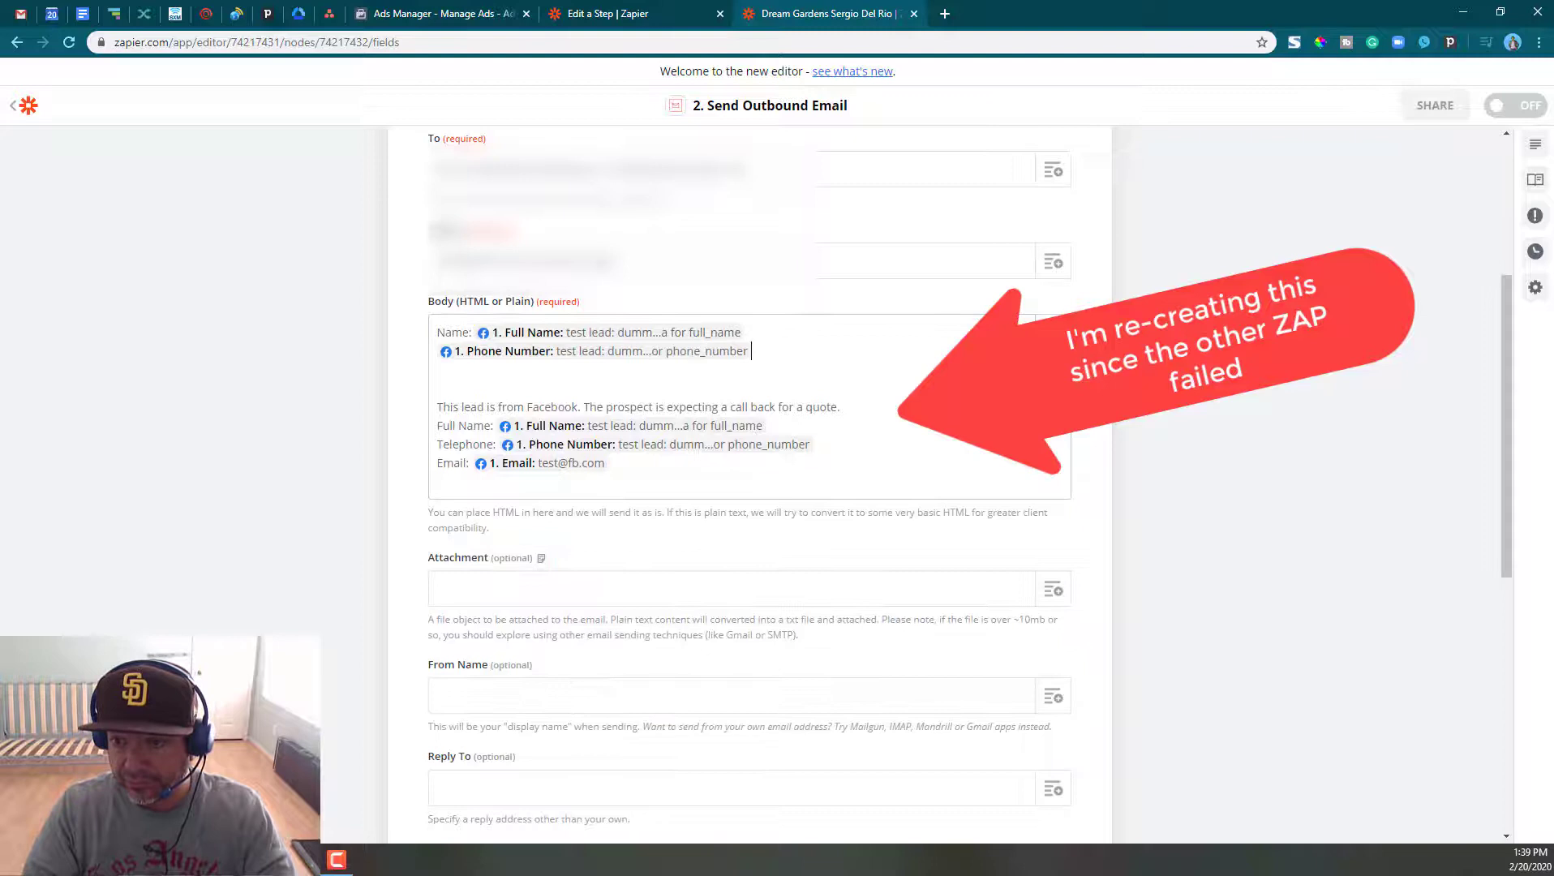
{"action": "key", "text": "Return"}
{"action": "left_click", "coordinate": [1056, 344]}
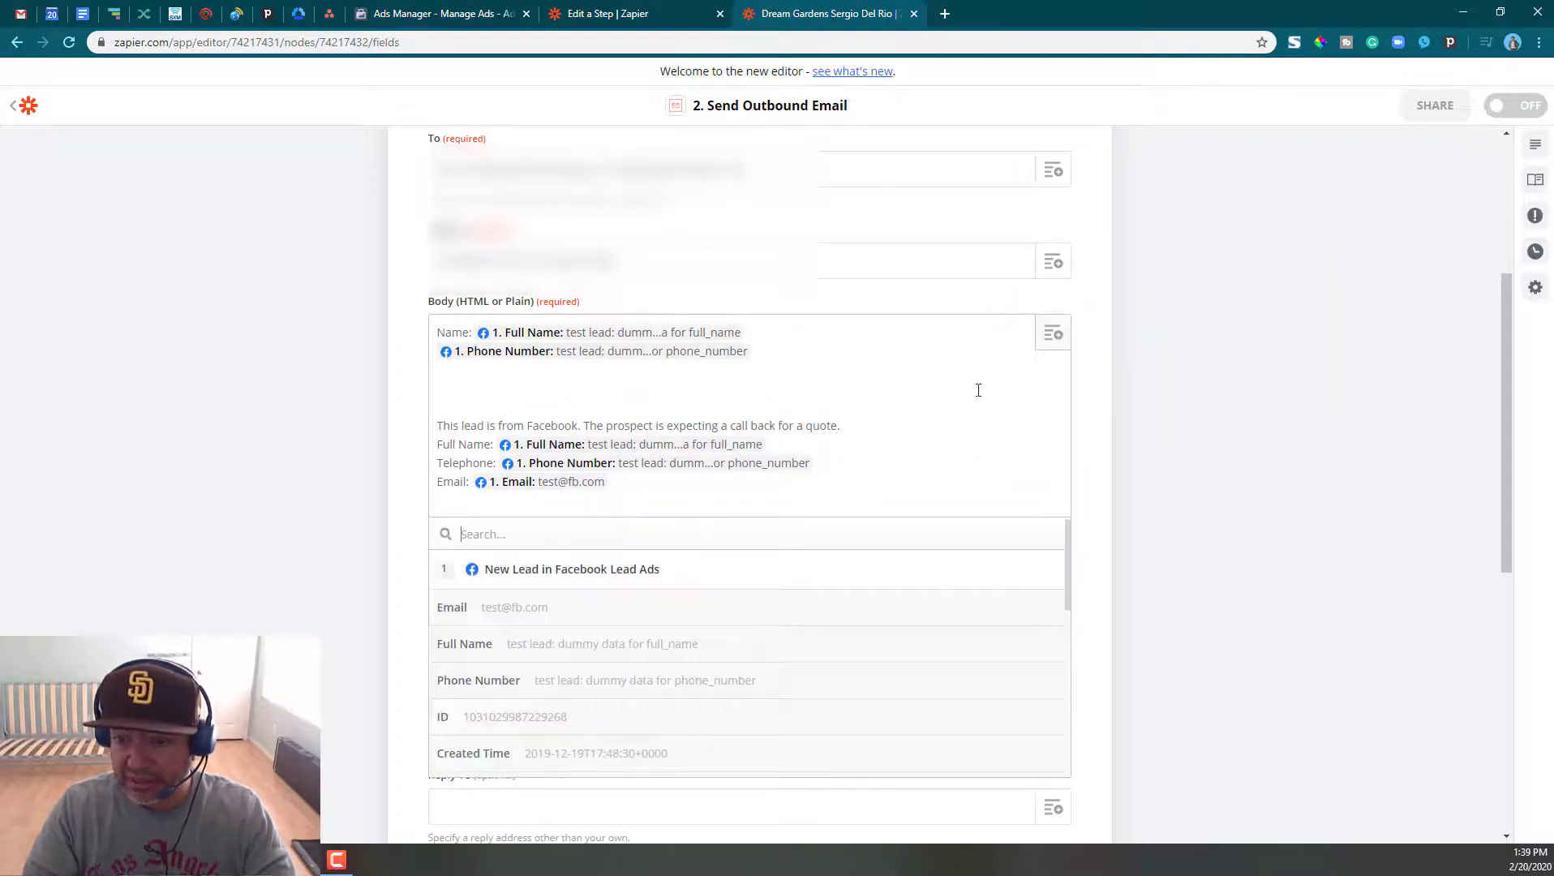
{"action": "left_click", "coordinate": [561, 610]}
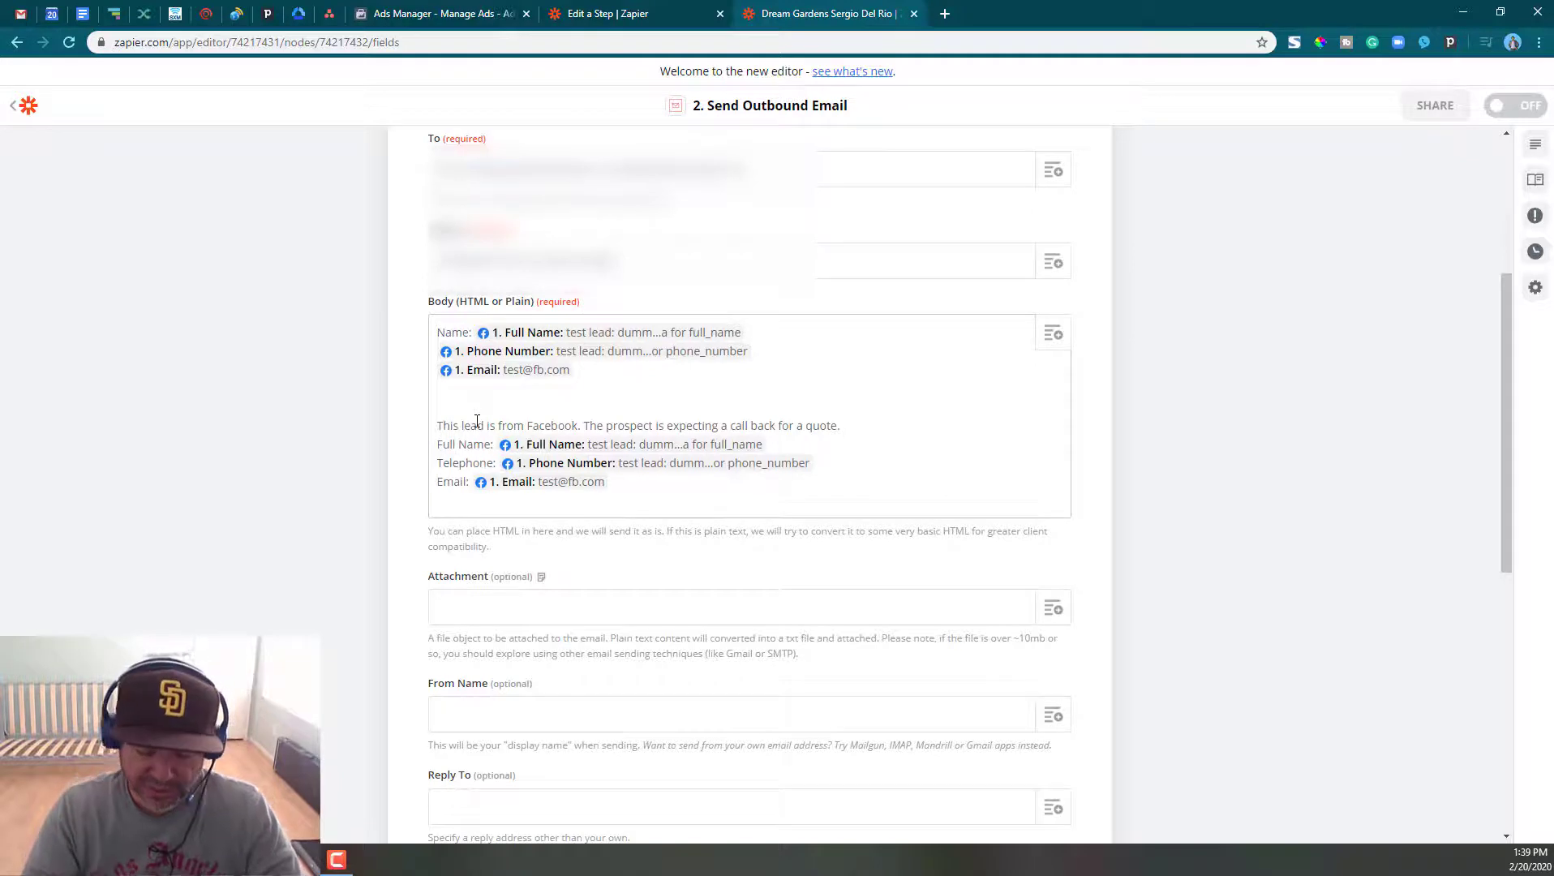
{"action": "type", "text": "Phone"}
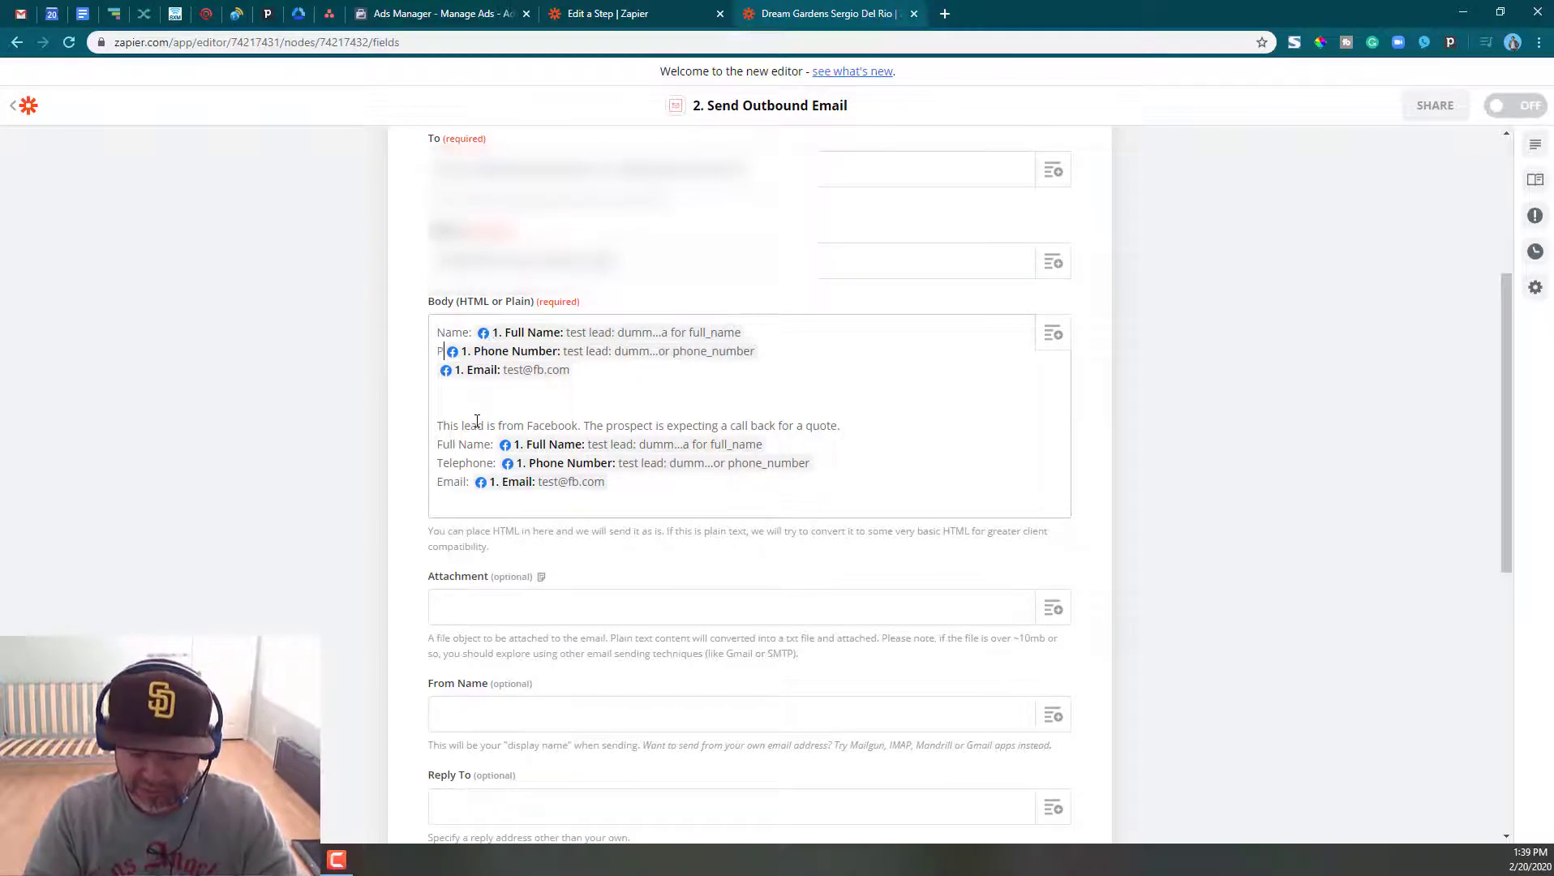
{"action": "type", "text": ": "}
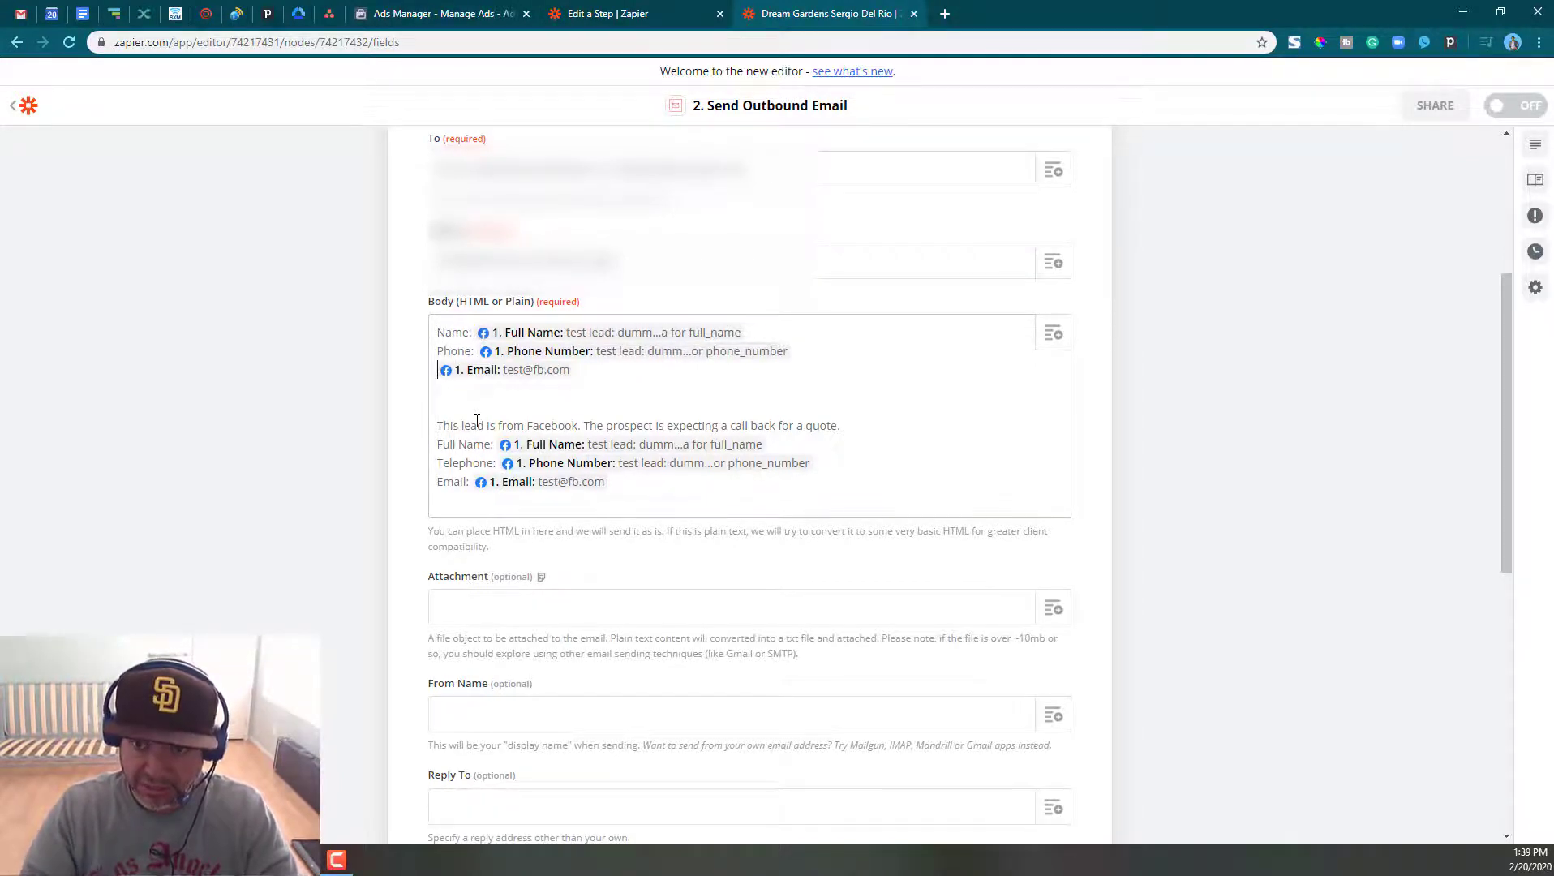
{"action": "type", "text": "Email"}
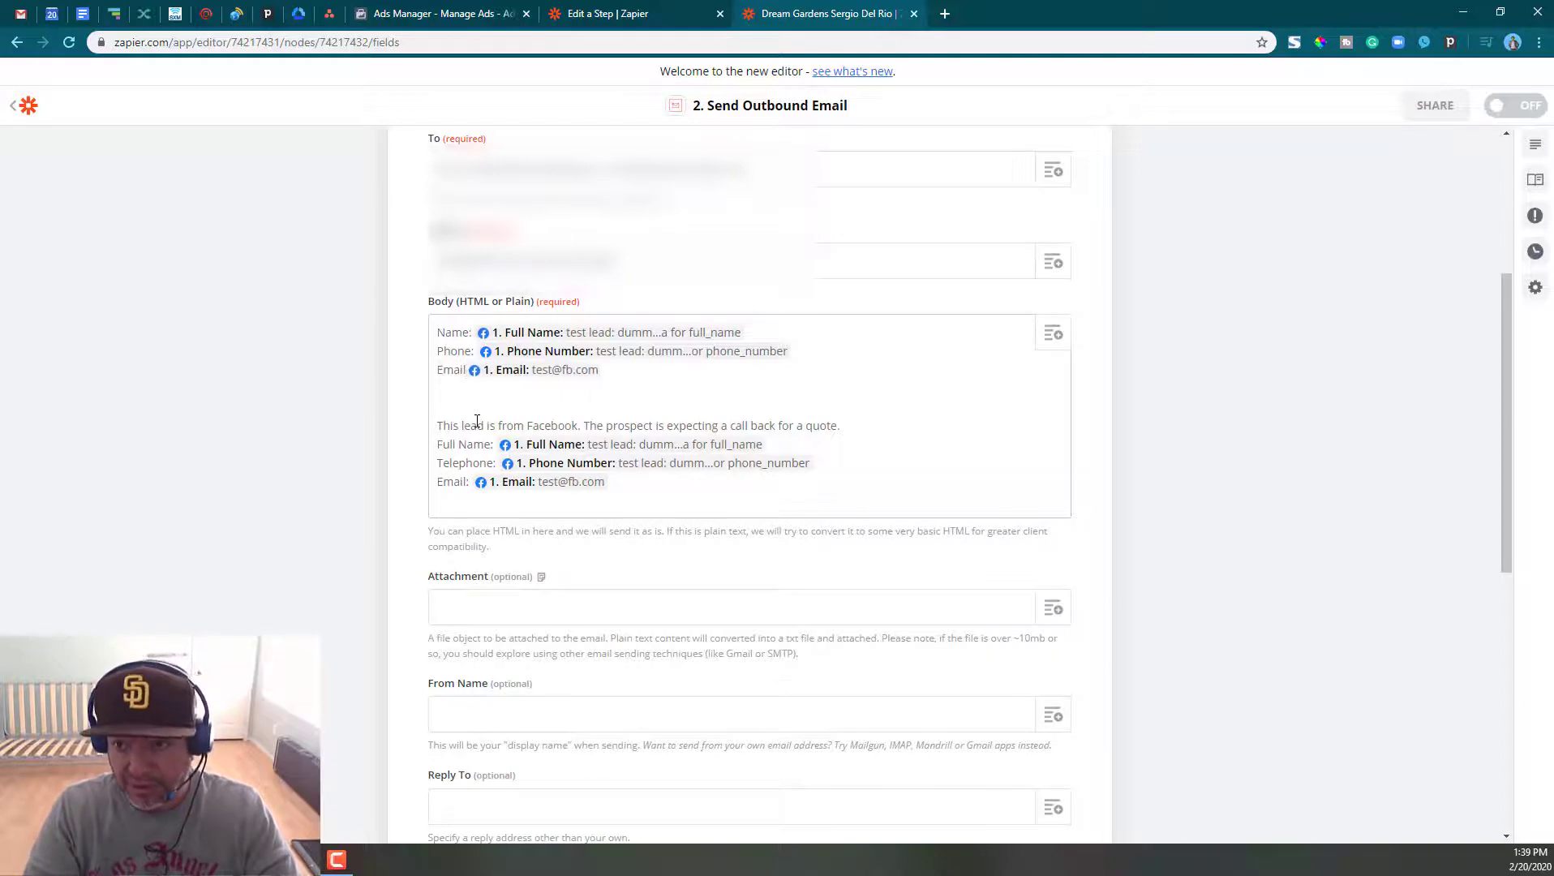
{"action": "type", "text": " :"}
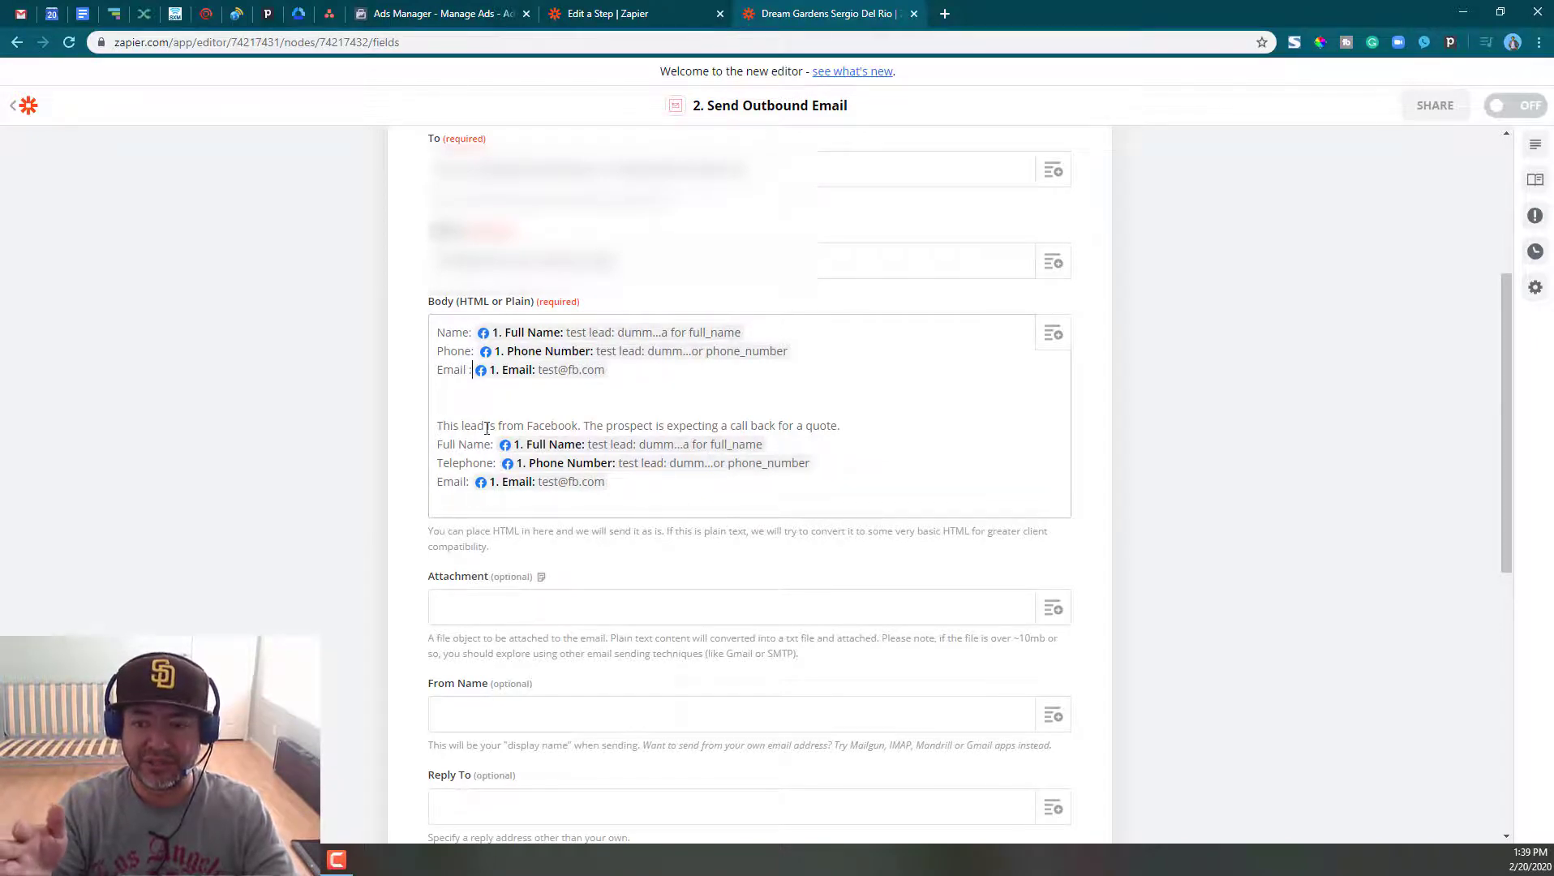
{"action": "scroll", "coordinate": [486, 427], "scroll_direction": "up", "scroll_amount": 1}
- Delete the three added Name, Phone and Email lines and continue to the test panel
{"action": "left_click_drag", "start_coordinate": [636, 318], "coordinate": [317, 235]}
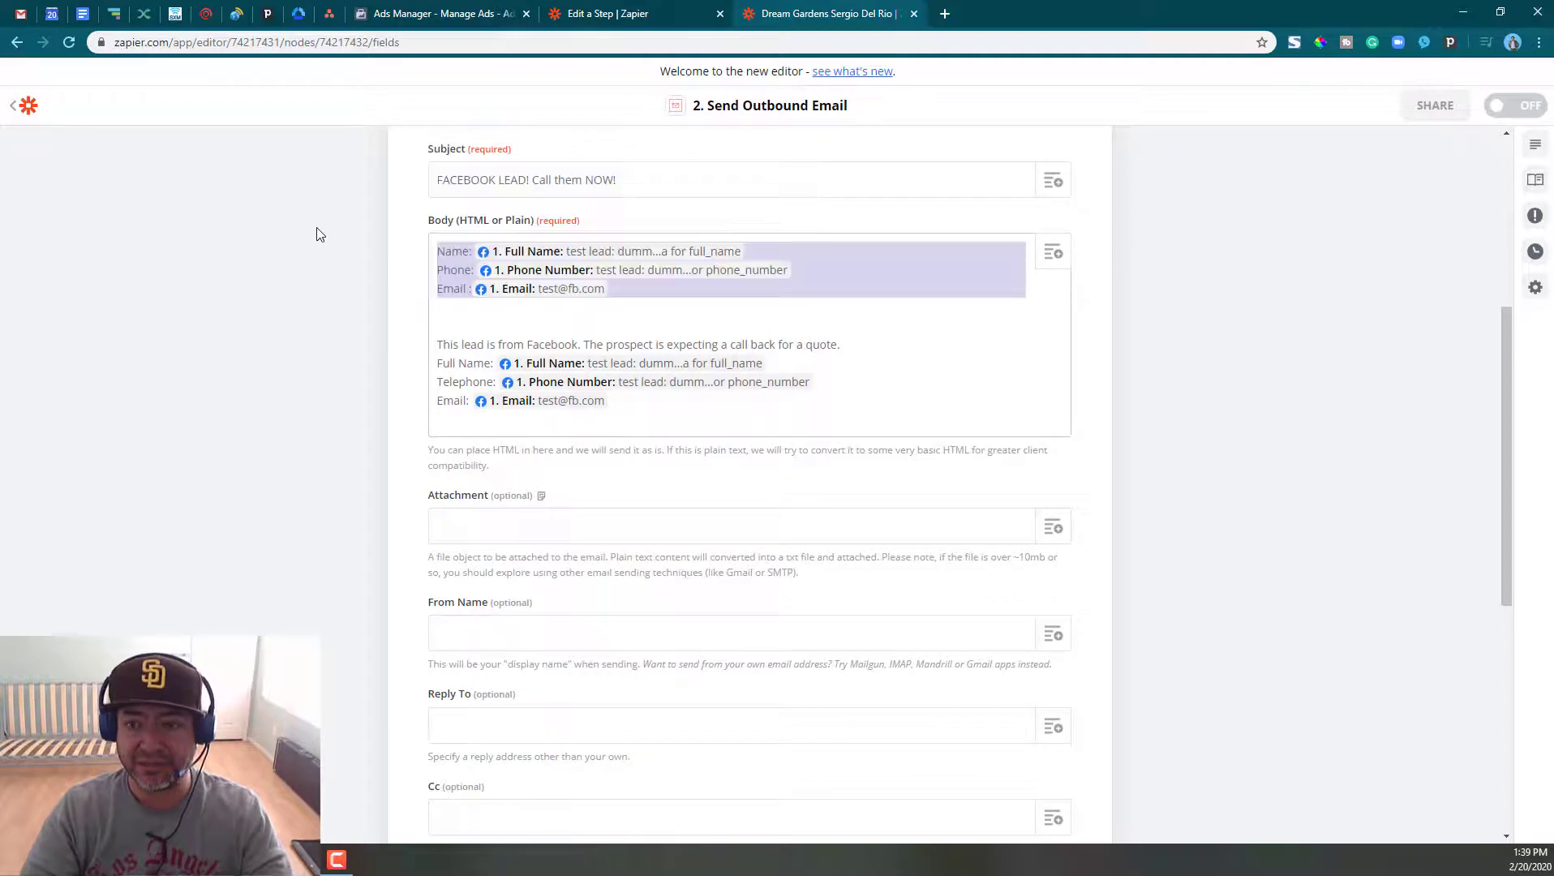
{"action": "key", "text": "Delete"}
{"action": "key", "text": "Delete"}
{"action": "key", "text": "Delete"}
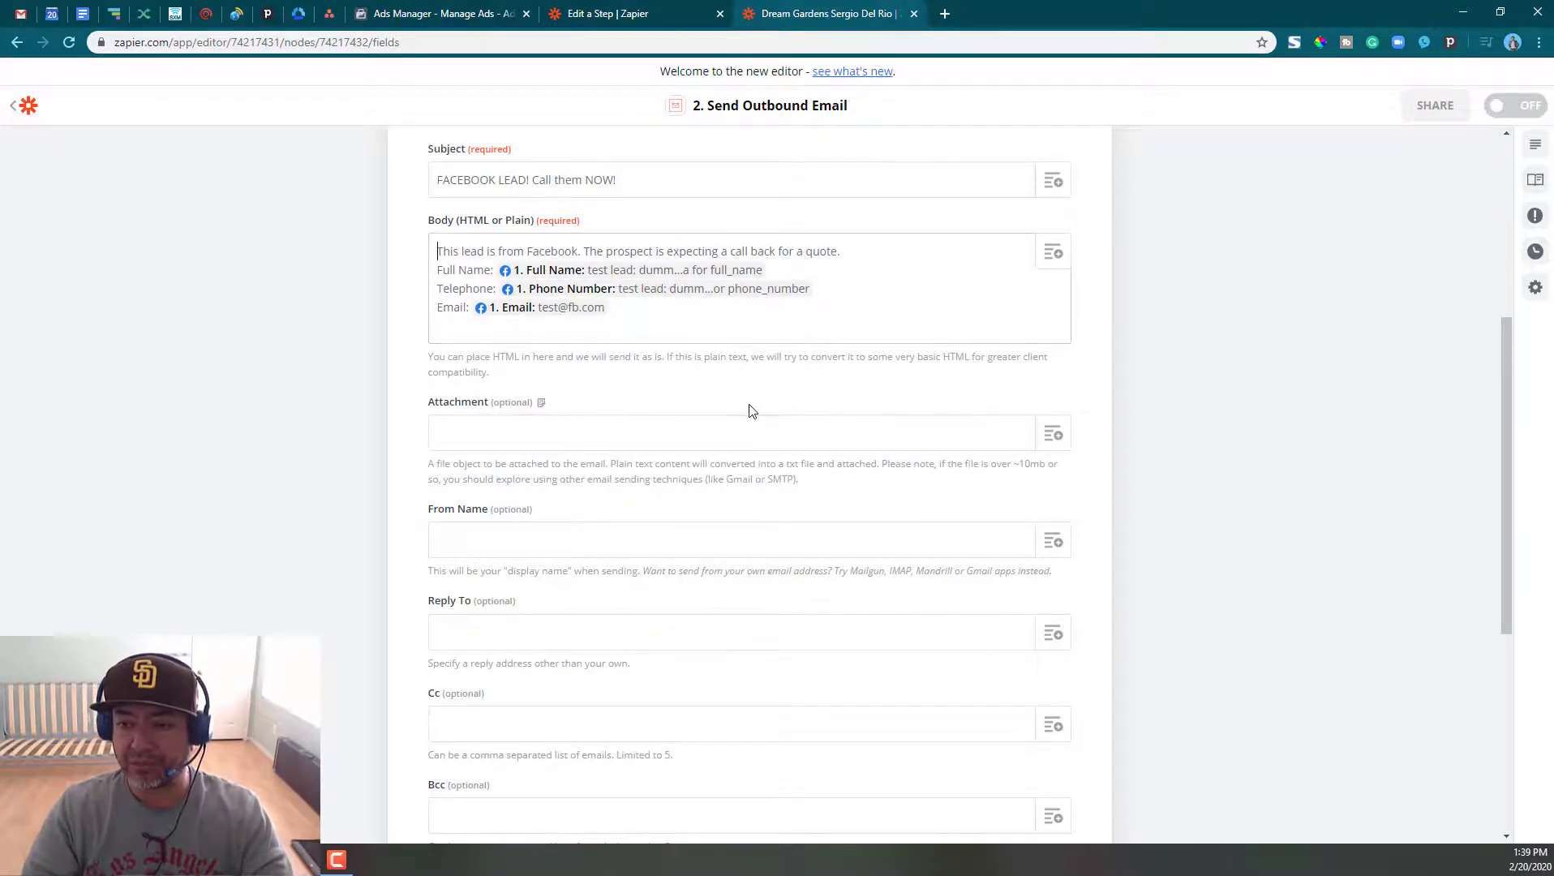
{"action": "scroll", "coordinate": [749, 411], "scroll_direction": "down", "scroll_amount": 1}
{"action": "middle_click", "coordinate": [727, 320]}
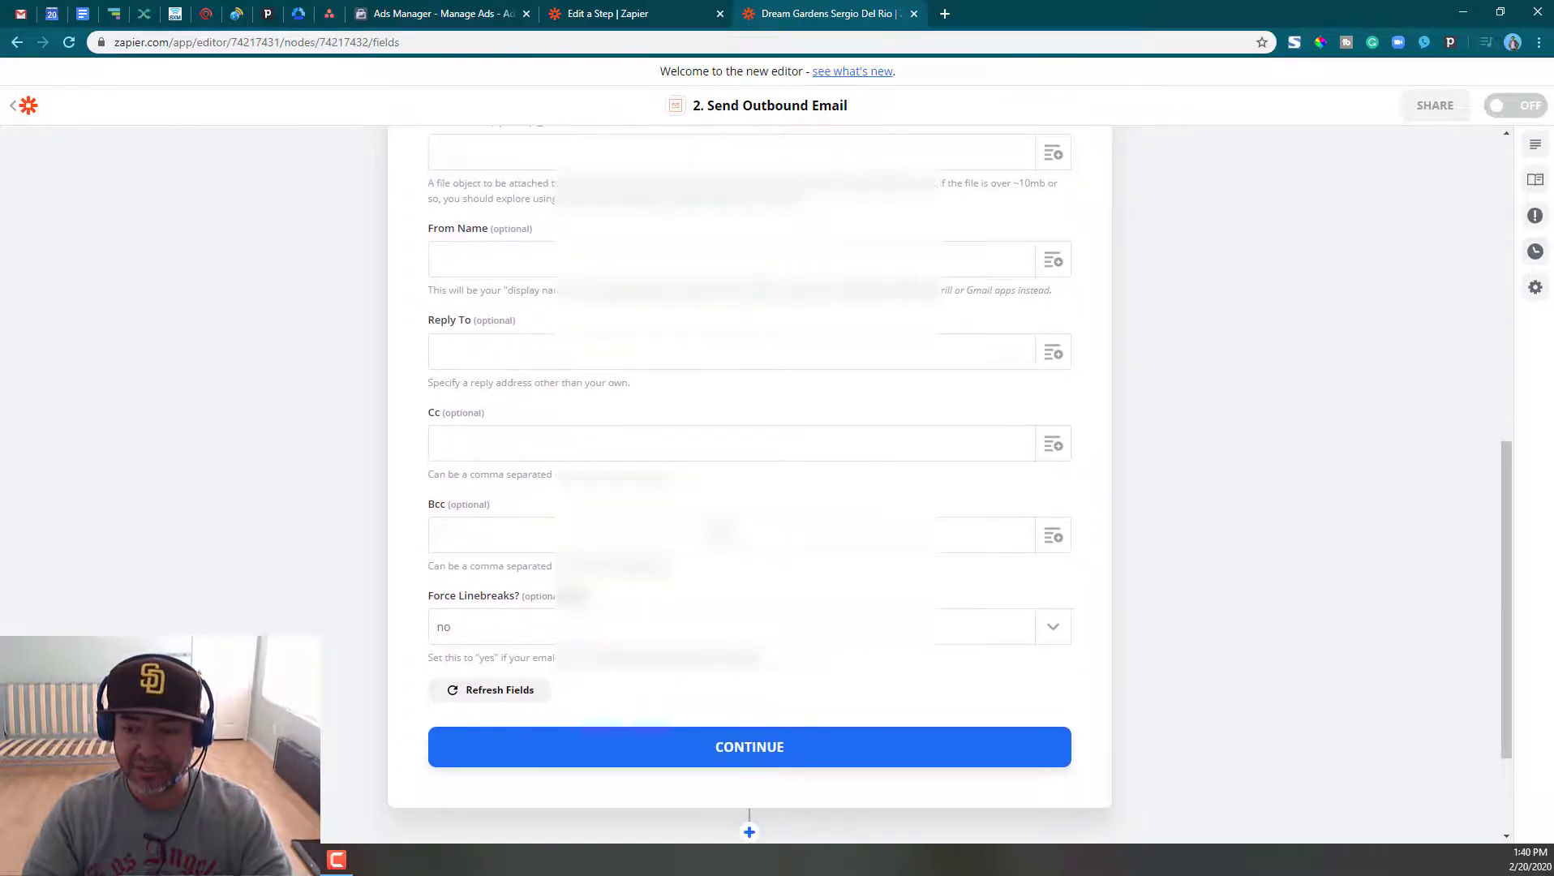
{"action": "left_click", "coordinate": [749, 745]}
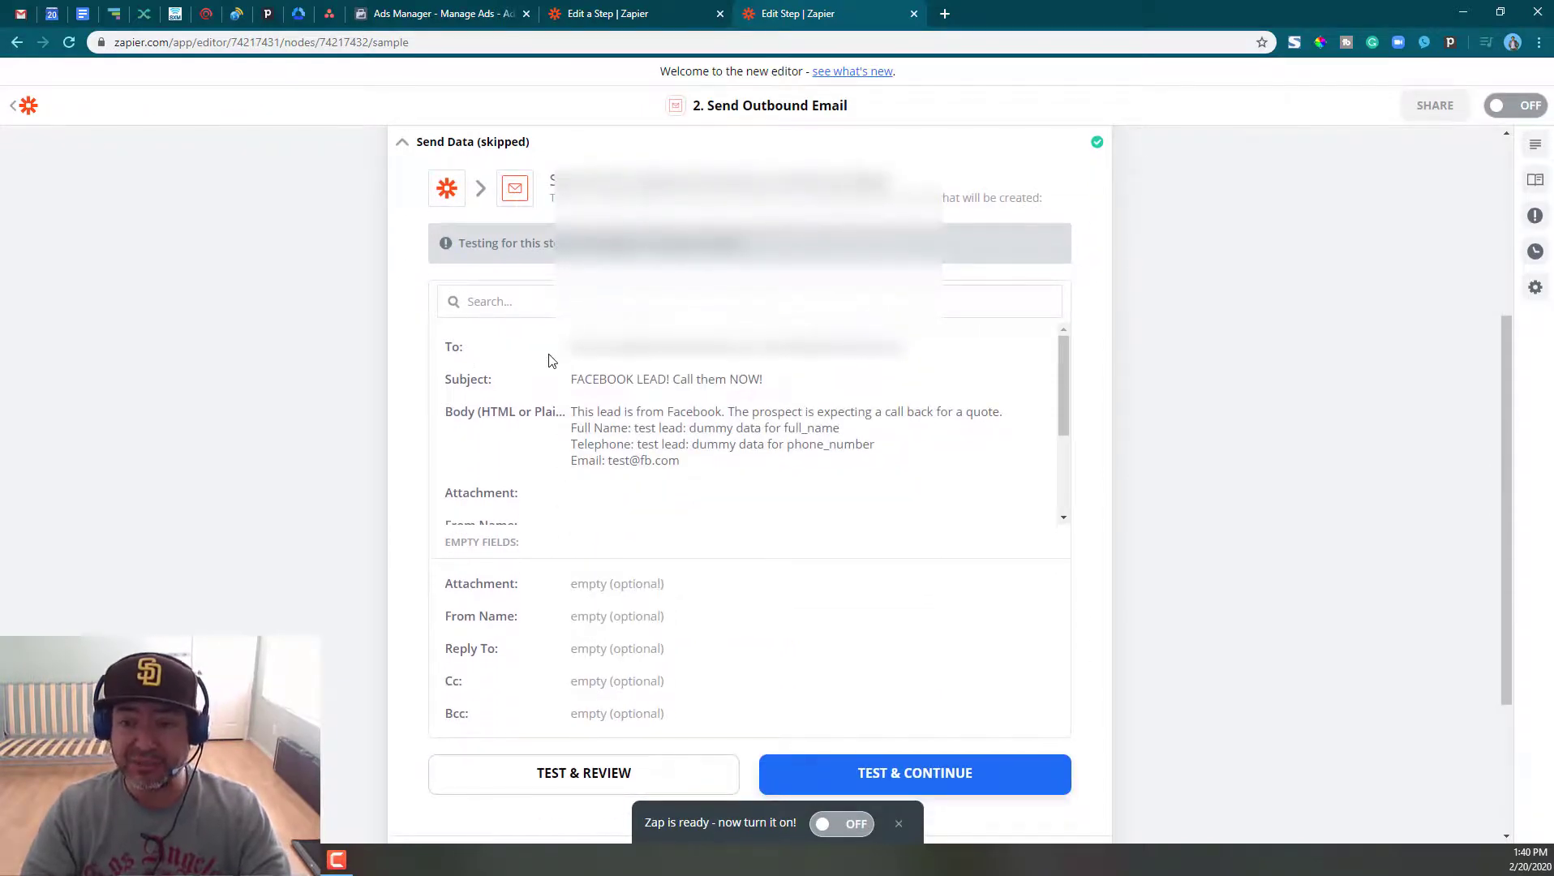
- Recheck the email subject line in the settings, then collapse Customize Outbound Email
{"action": "left_click_drag", "start_coordinate": [574, 378], "coordinate": [783, 384]}
{"action": "scroll", "coordinate": [806, 510], "scroll_direction": "up", "scroll_amount": 1}
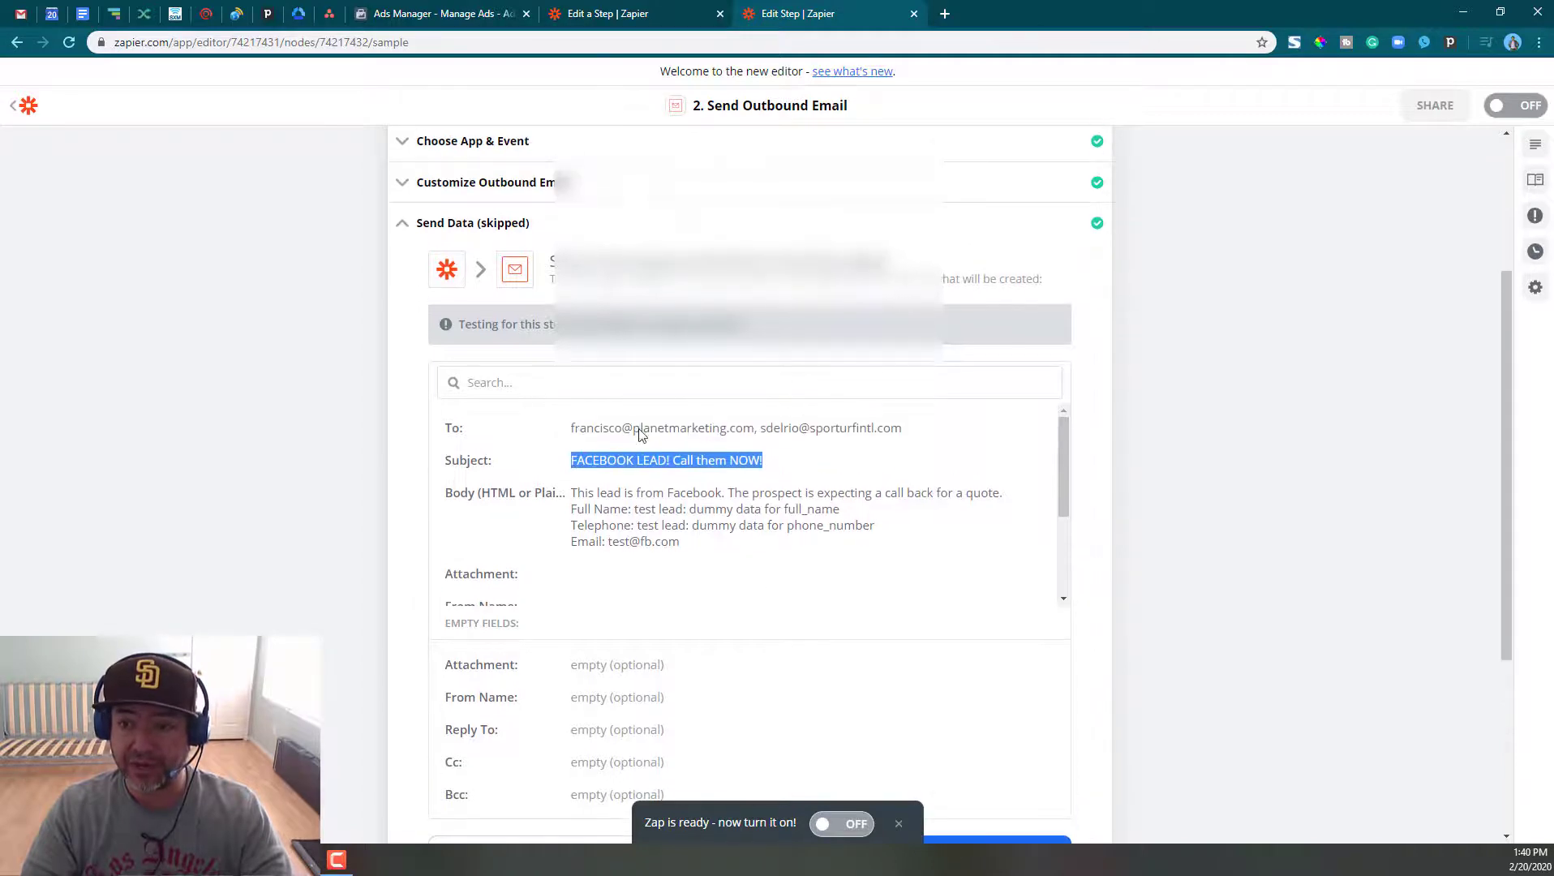
{"action": "scroll", "coordinate": [605, 365], "scroll_direction": "up", "scroll_amount": 2}
{"action": "left_click", "coordinate": [596, 371]}
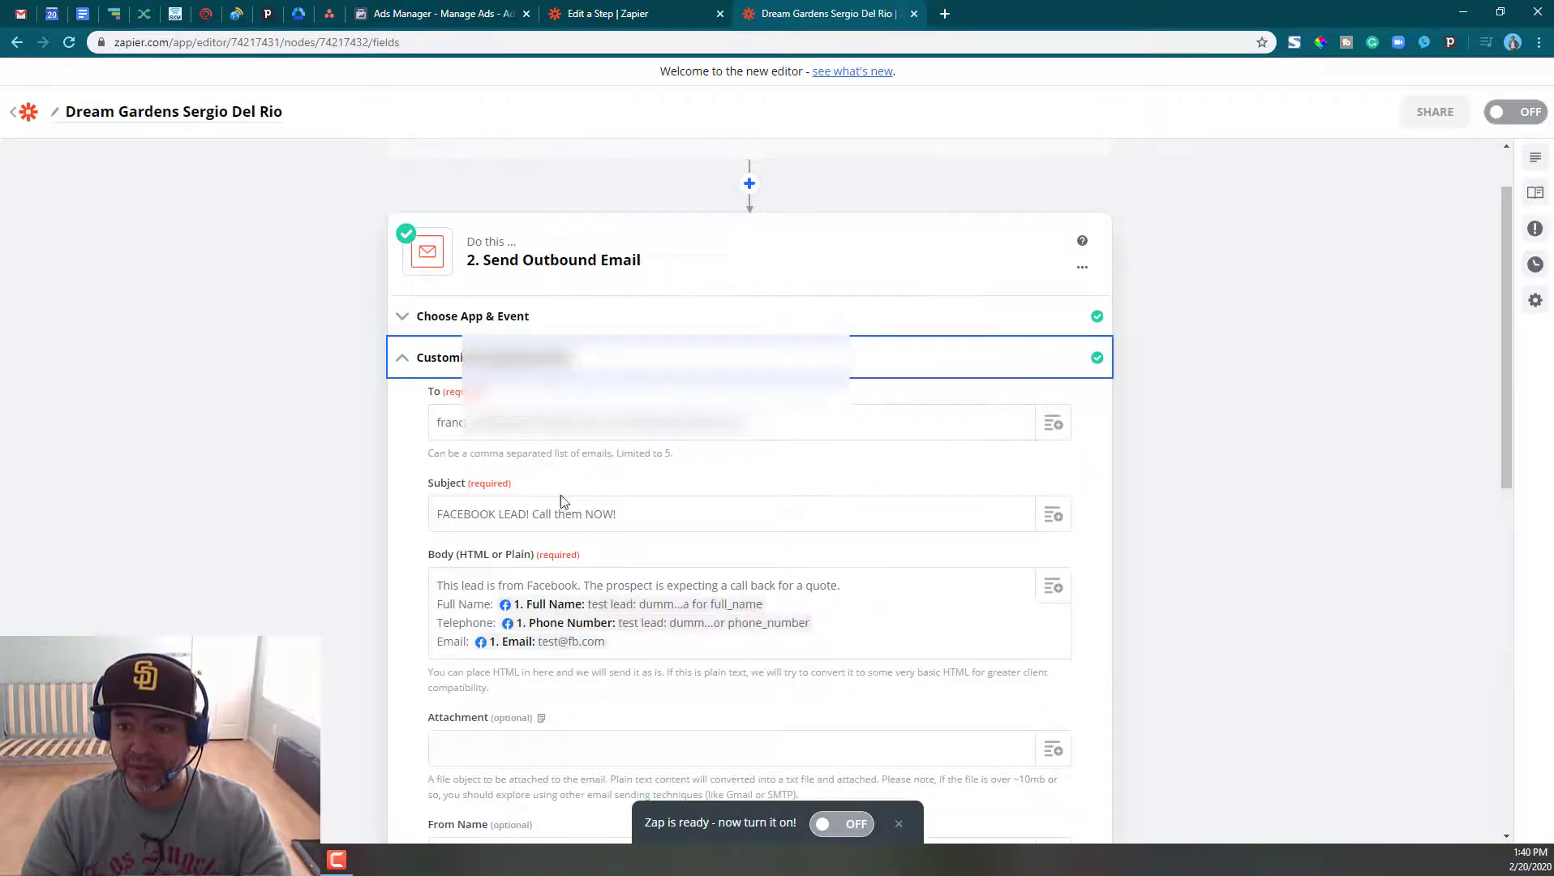
{"action": "left_click_drag", "start_coordinate": [437, 513], "coordinate": [631, 513]}
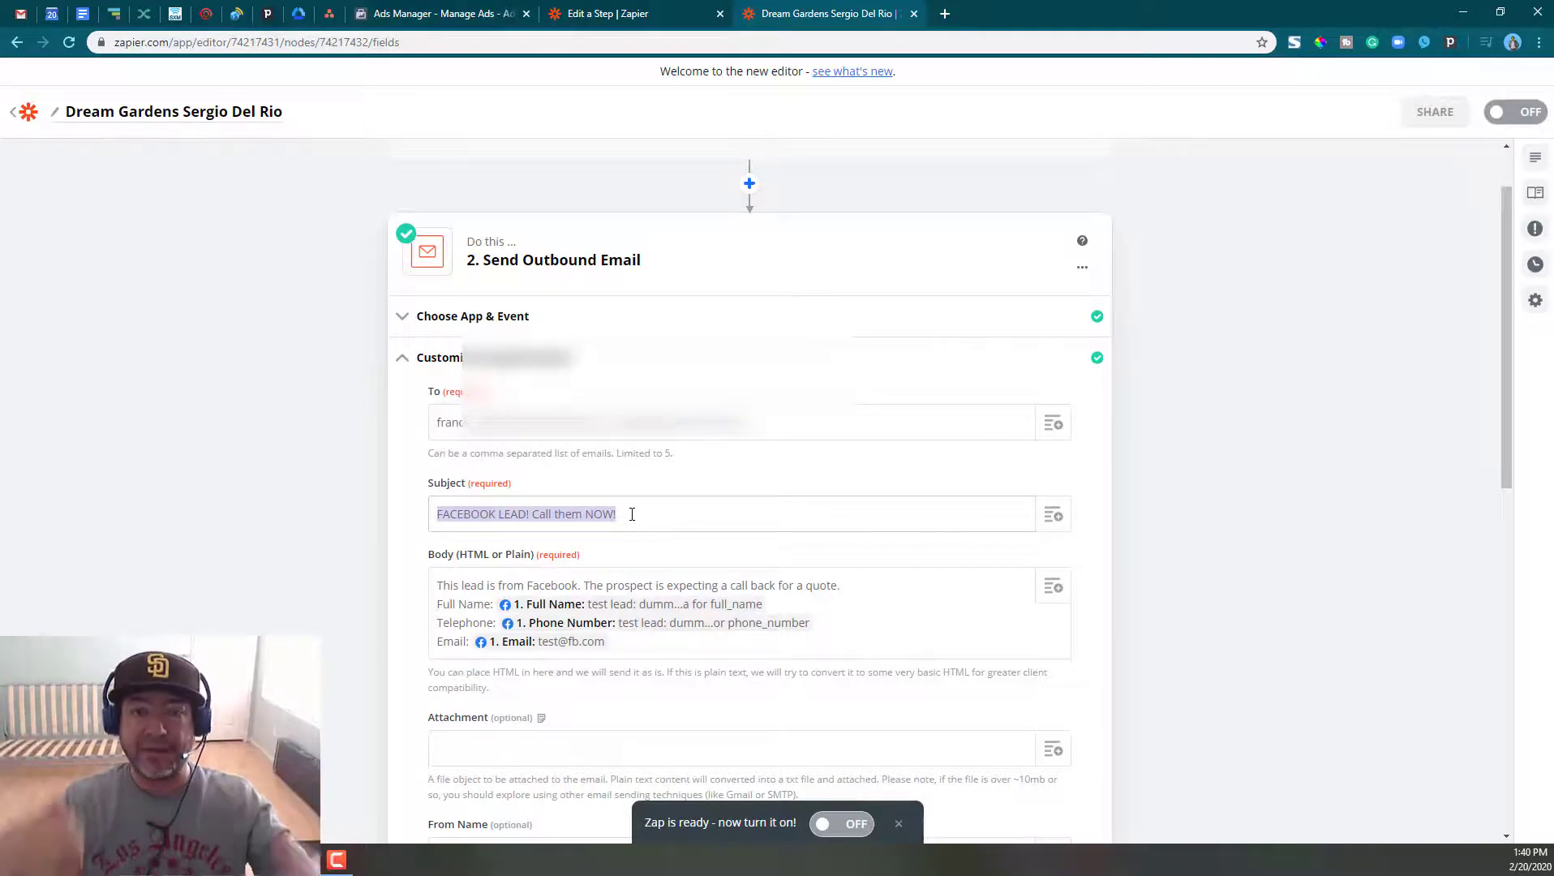
{"action": "left_click", "coordinate": [623, 362]}
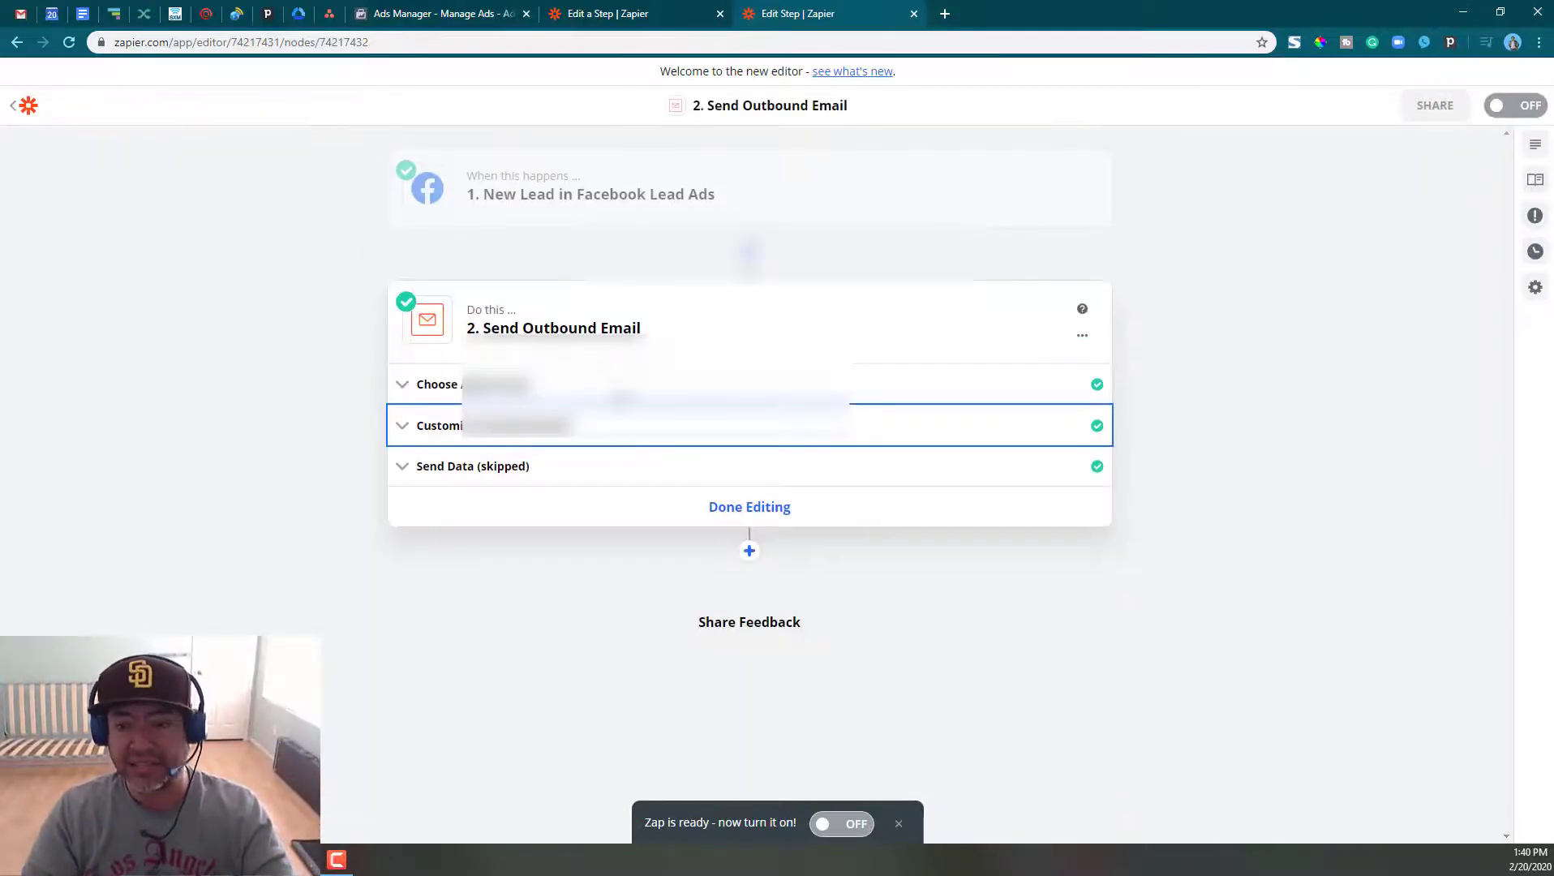
- Review the Send Data sample: recipient address, subject, and body with the test lead values
{"action": "left_click", "coordinate": [593, 483]}
{"action": "scroll", "coordinate": [592, 690], "scroll_direction": "down", "scroll_amount": 3}
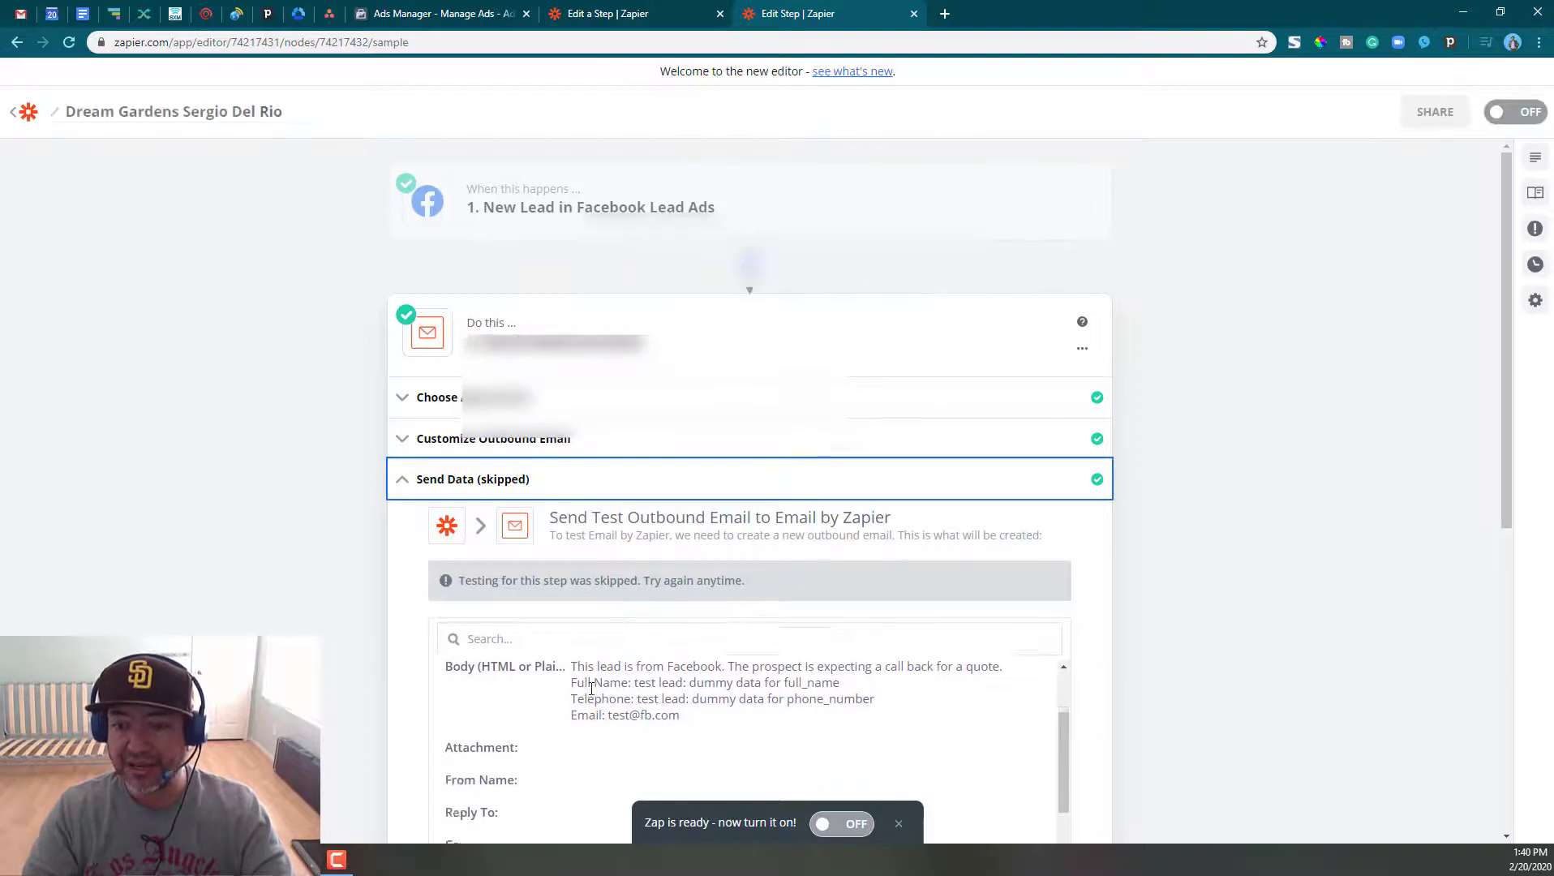
{"action": "scroll", "coordinate": [1197, 547], "scroll_direction": "down", "scroll_amount": 5}
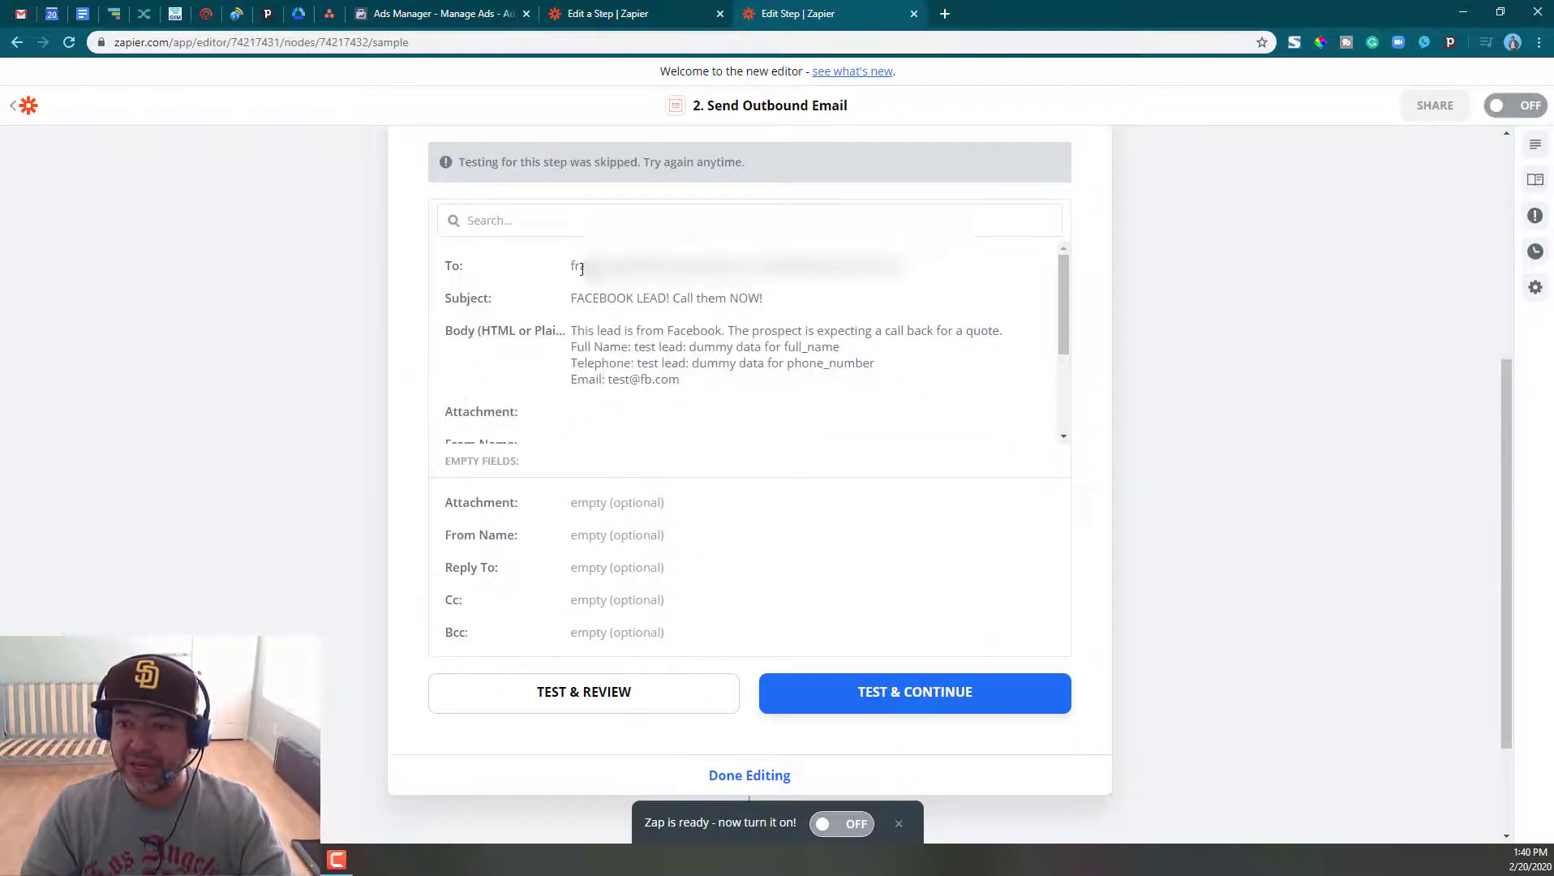
{"action": "left_click_drag", "start_coordinate": [571, 265], "coordinate": [917, 265]}
{"action": "left_click_drag", "start_coordinate": [571, 298], "coordinate": [771, 308]}
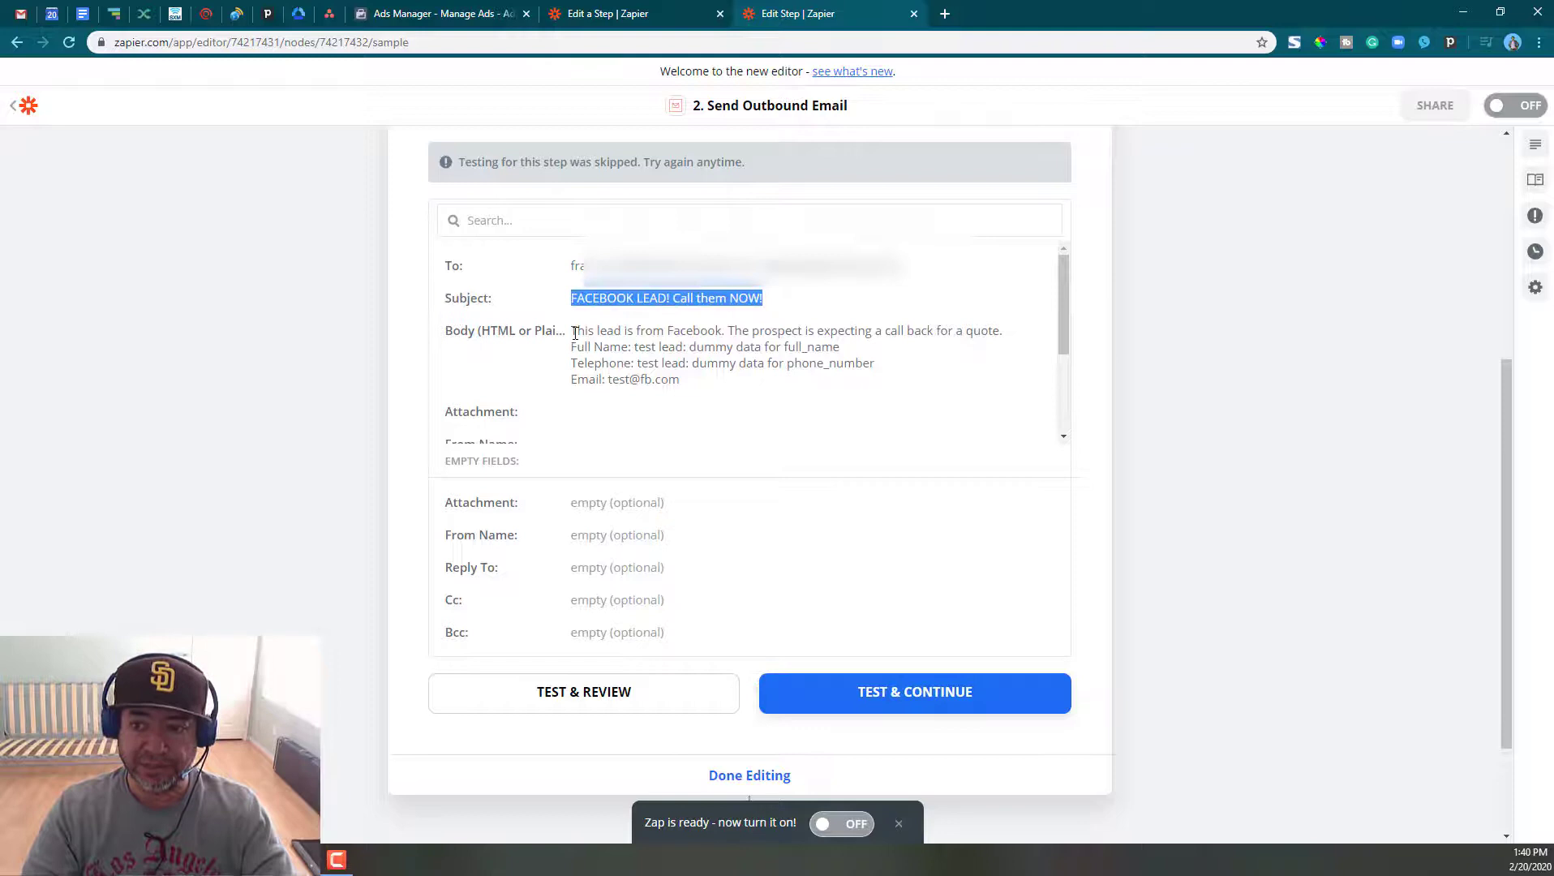
{"action": "left_click_drag", "start_coordinate": [575, 332], "coordinate": [727, 334]}
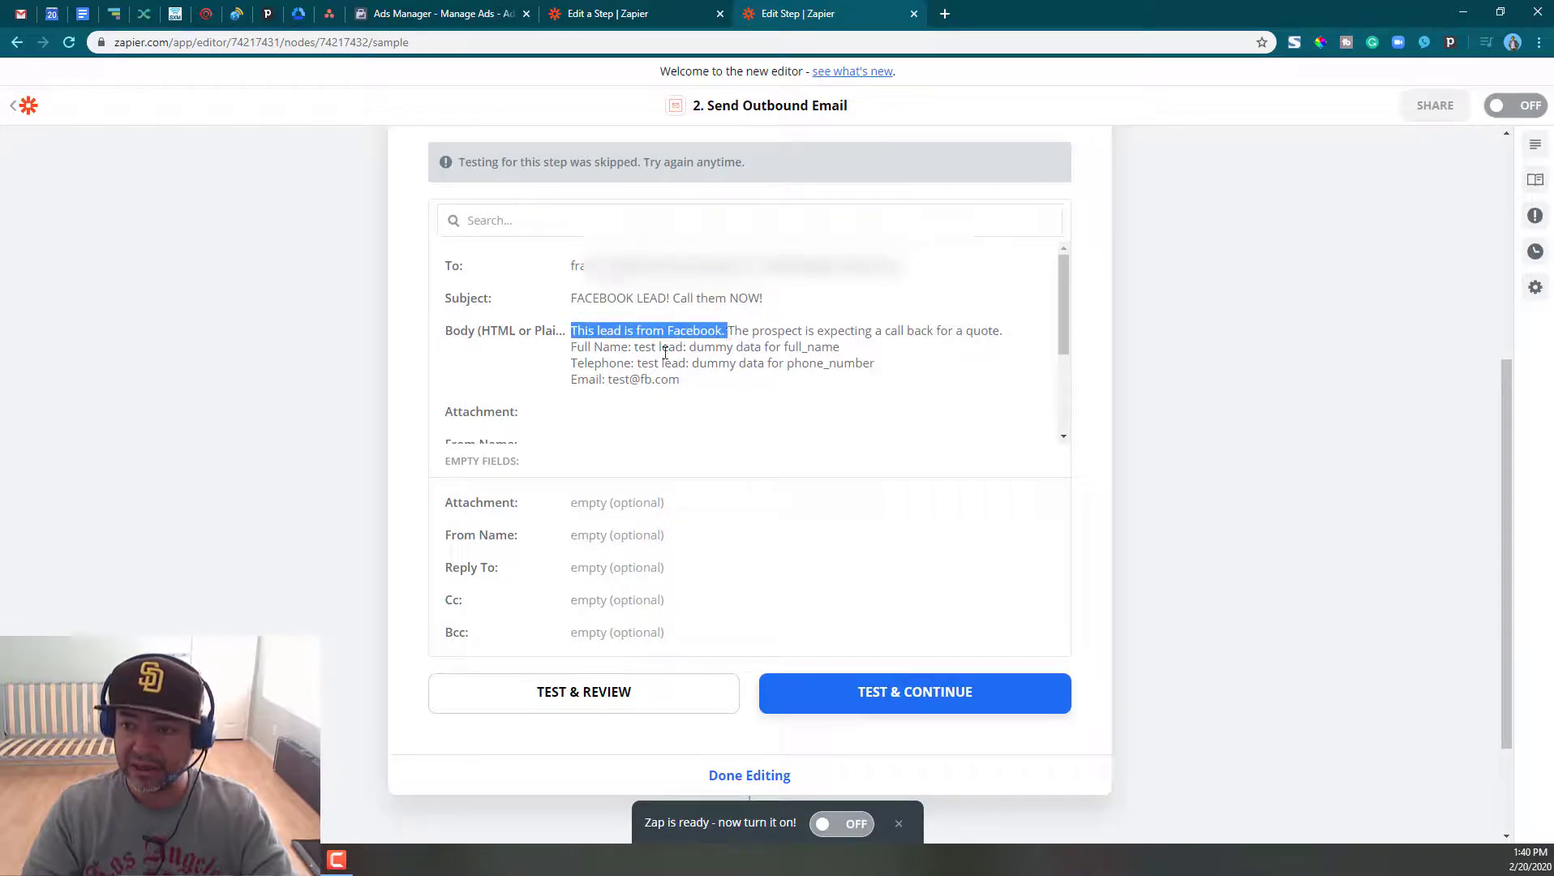
{"action": "left_click", "coordinate": [637, 348]}
{"action": "mouse_move", "coordinate": [637, 364]}
{"action": "left_mouse_down"}
{"action": "mouse_move", "coordinate": [653, 369]}
{"action": "mouse_move", "coordinate": [642, 380]}
{"action": "mouse_move", "coordinate": [660, 348]}
{"action": "left_mouse_up"}
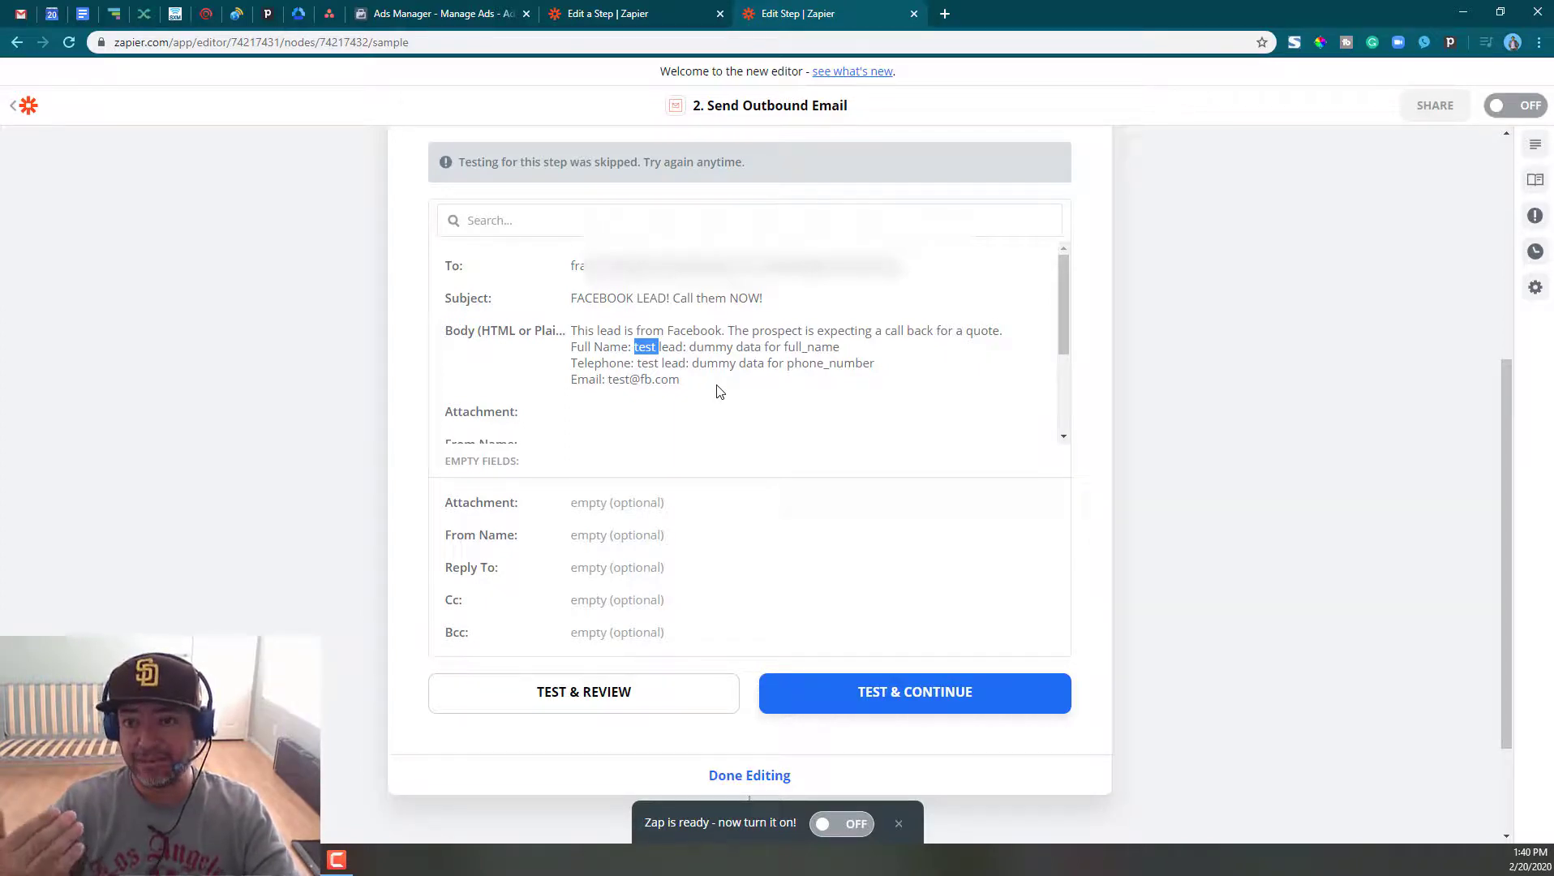
- Send a test outbound email with TEST & REVIEW
{"action": "scroll", "coordinate": [728, 425], "scroll_direction": "down", "scroll_amount": 1}
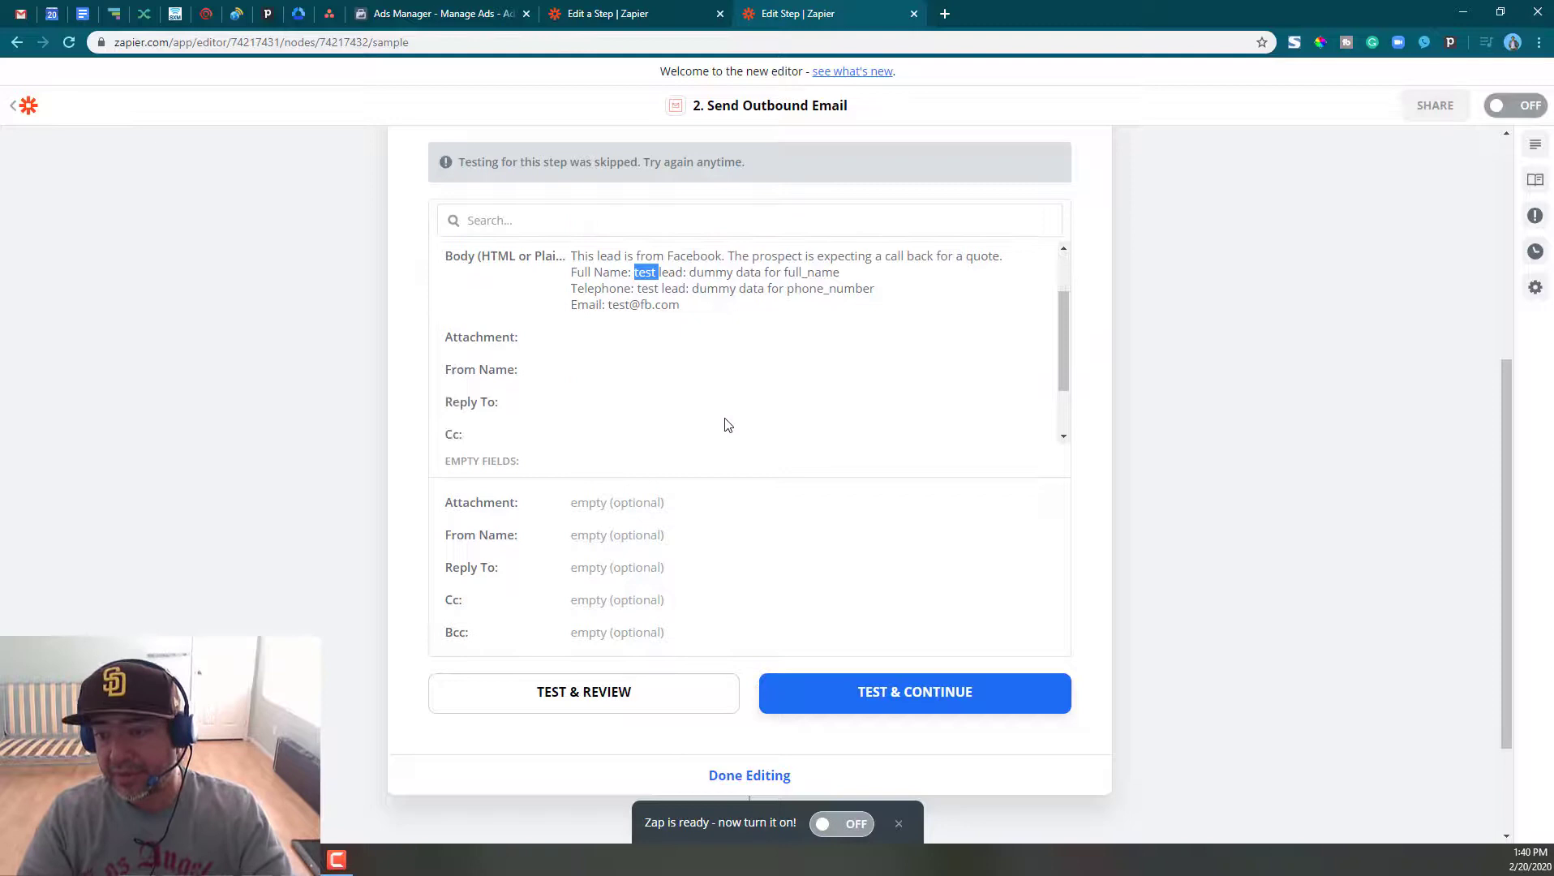
{"action": "scroll", "coordinate": [727, 425], "scroll_direction": "down", "scroll_amount": 1}
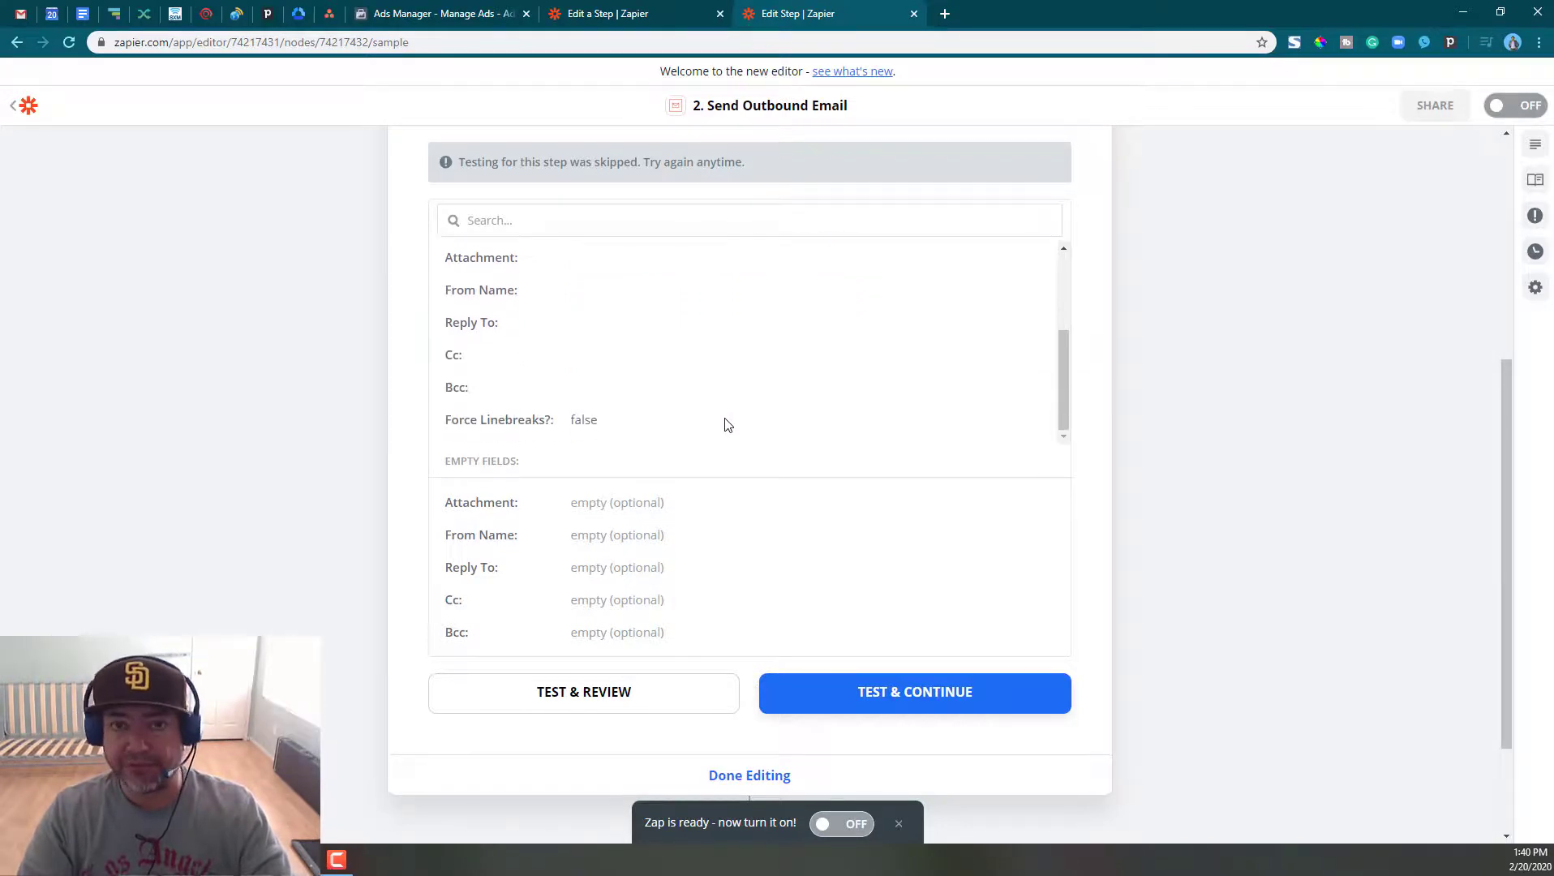
{"action": "scroll", "coordinate": [727, 425], "scroll_direction": "down", "scroll_amount": 2}
{"action": "left_click", "coordinate": [574, 556]}
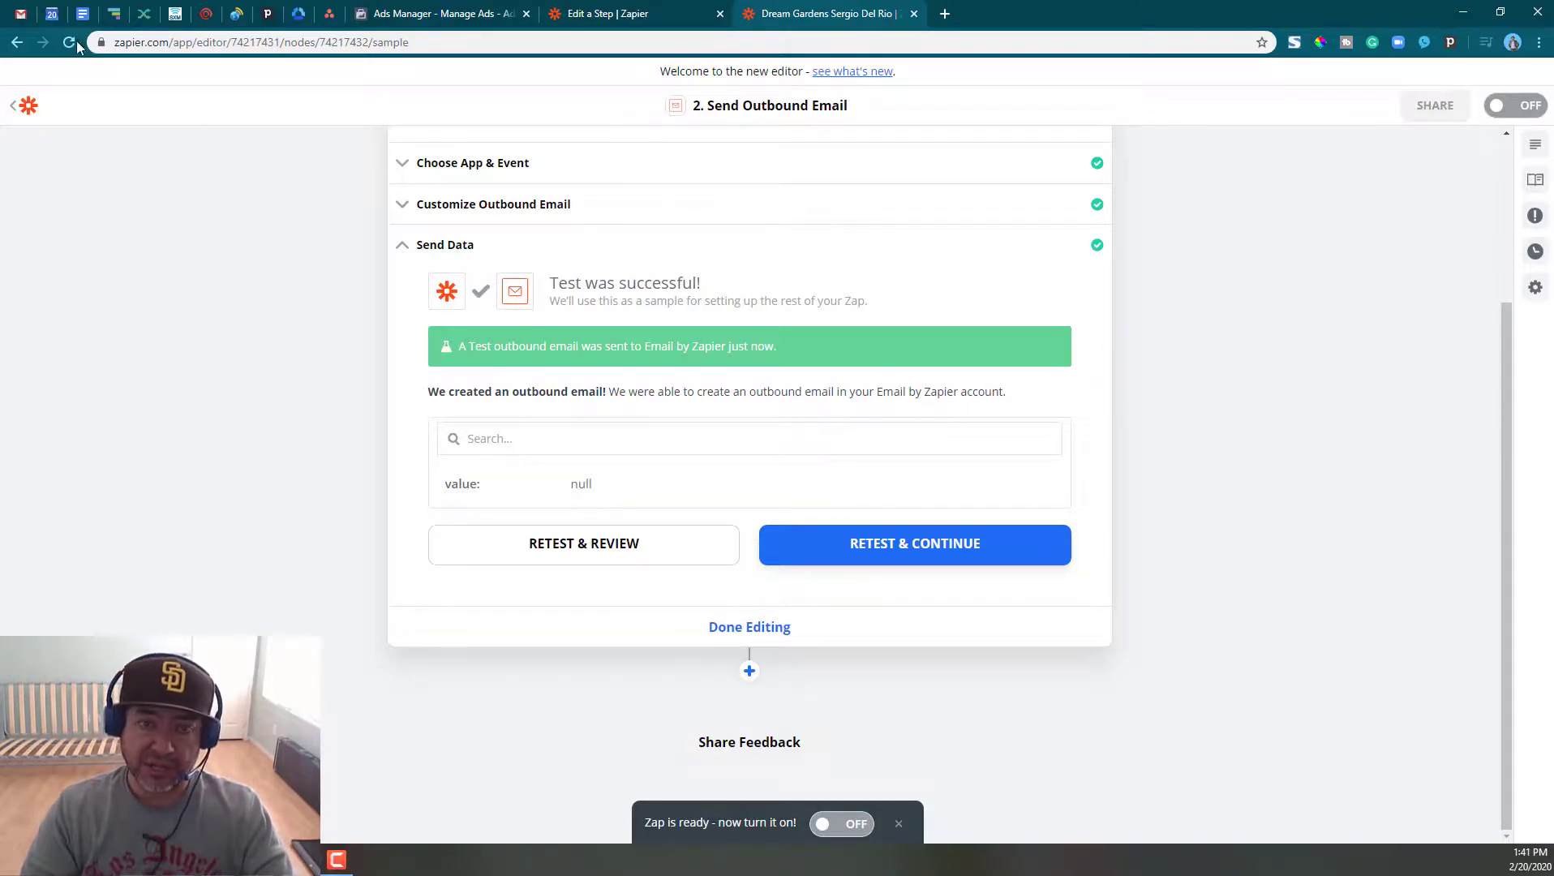
- Check the Gmail inbox for the test email, then rerun the email test in Zapier
{"action": "left_click", "coordinate": [22, 14]}
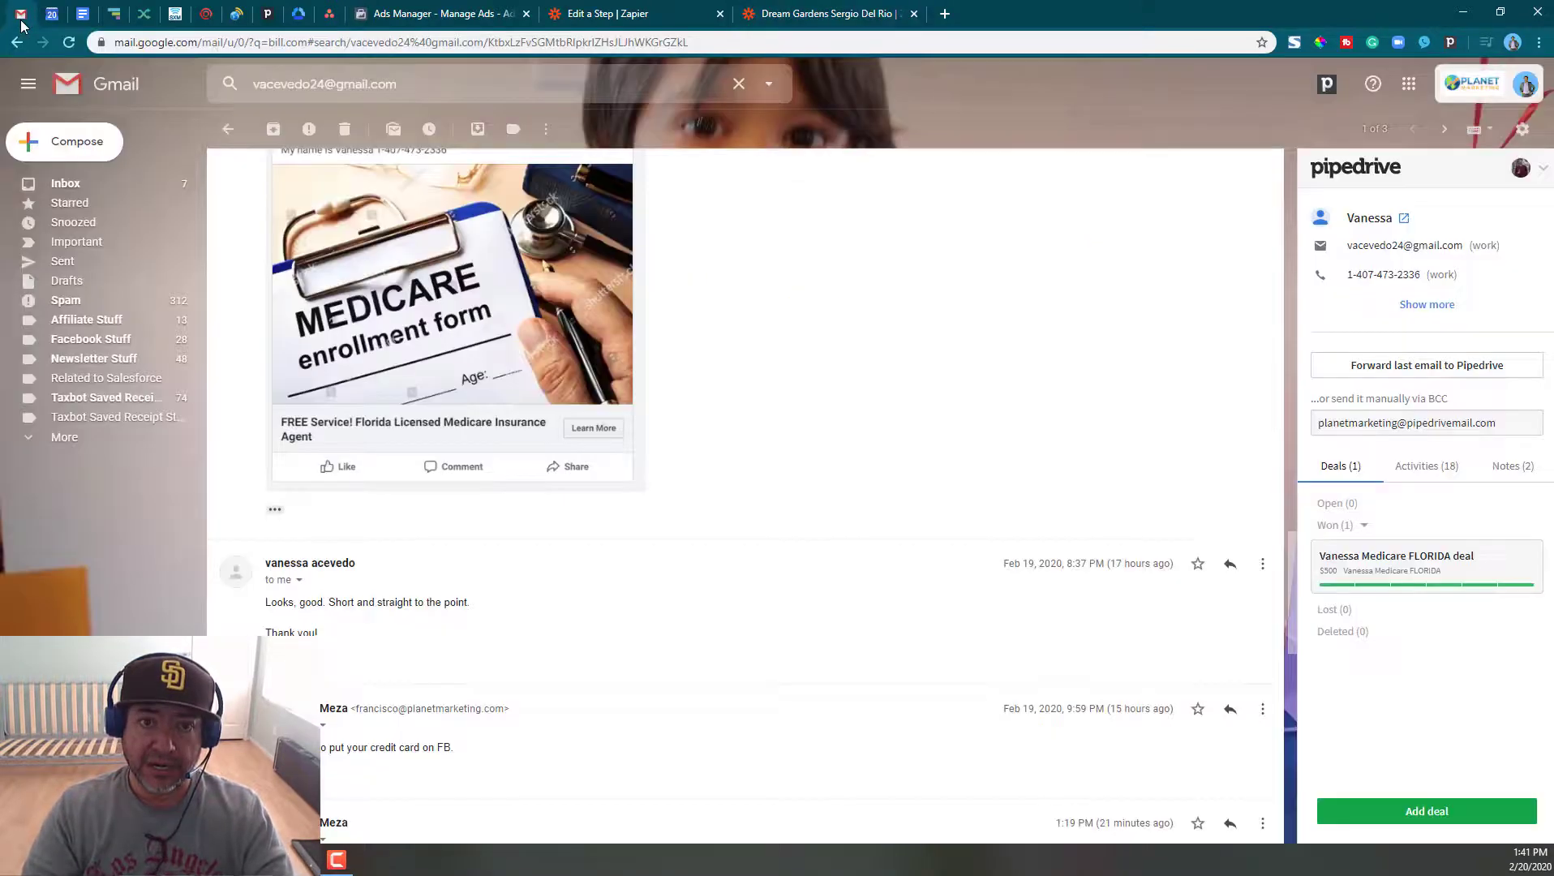
{"action": "left_click", "coordinate": [67, 188]}
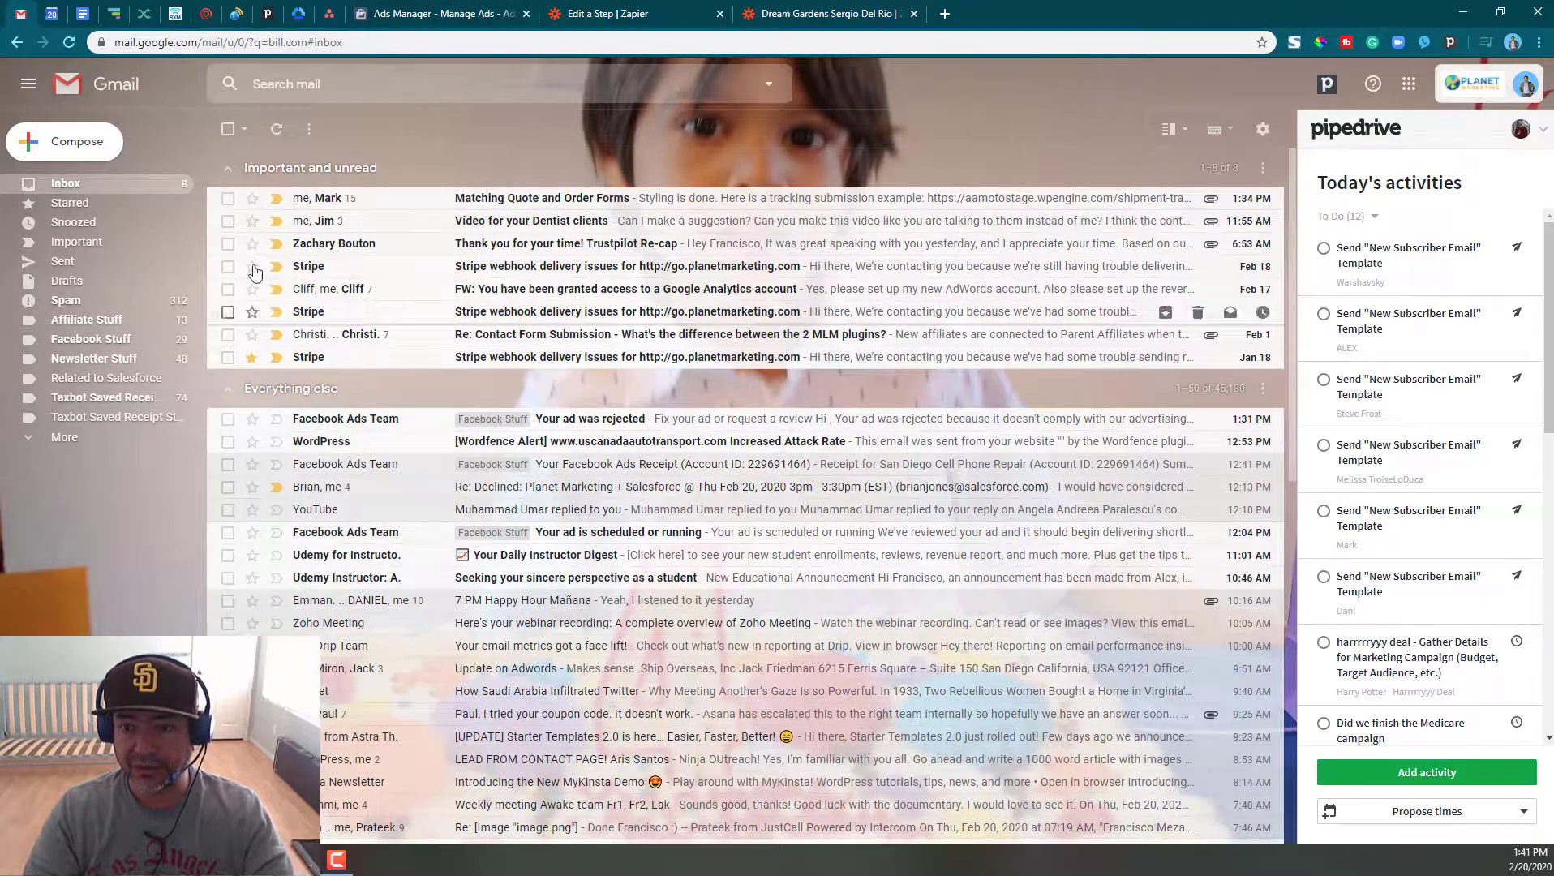
{"action": "left_click", "coordinate": [70, 43]}
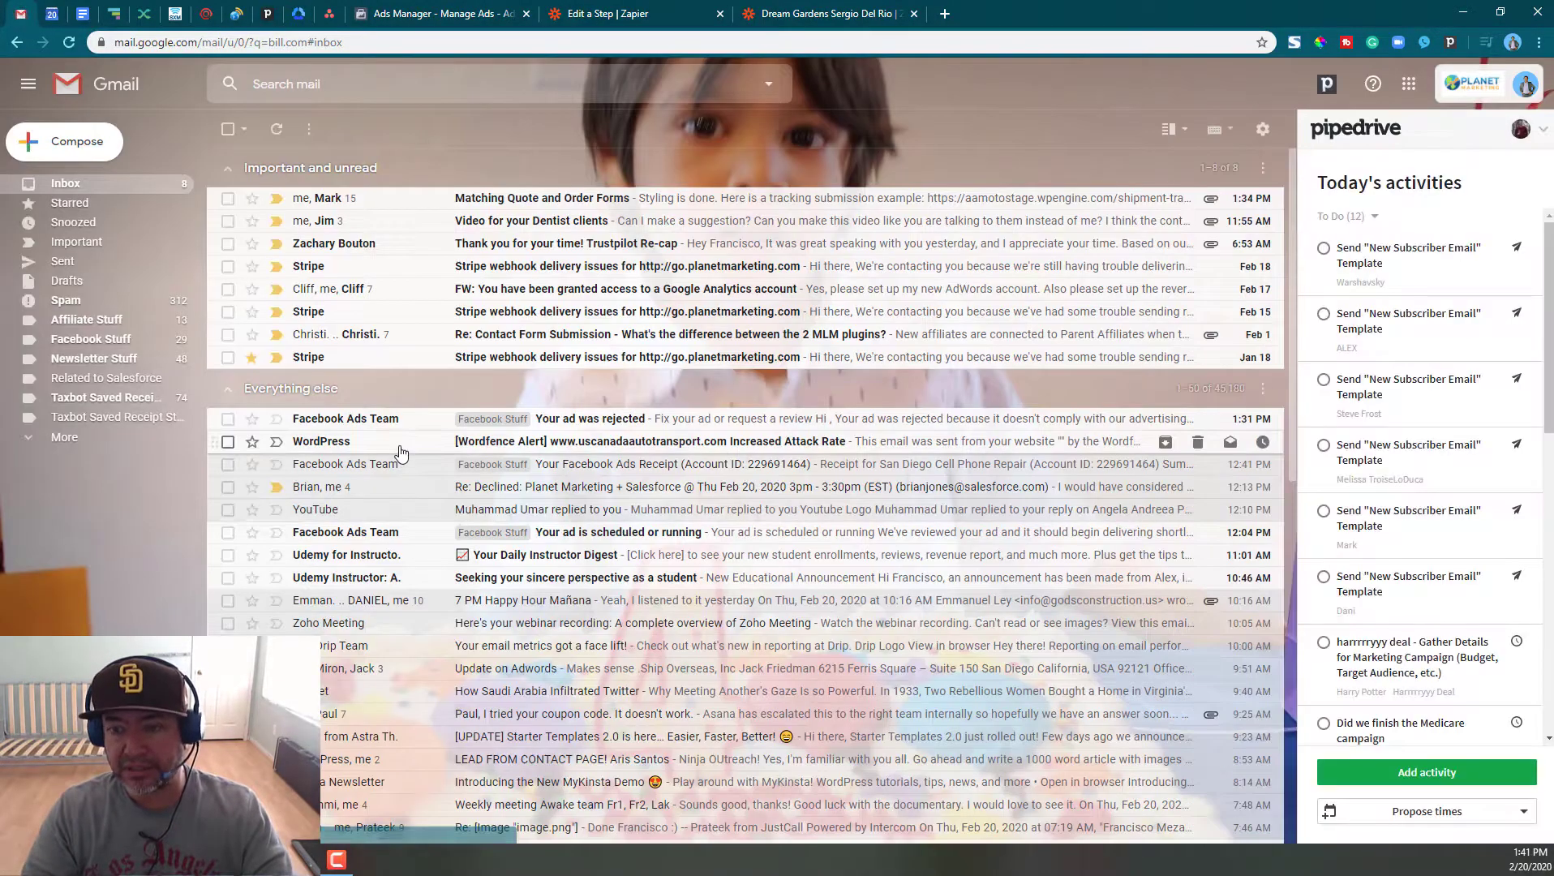
{"action": "left_click", "coordinate": [658, 16]}
{"action": "key", "text": "ctrl+Tab"}
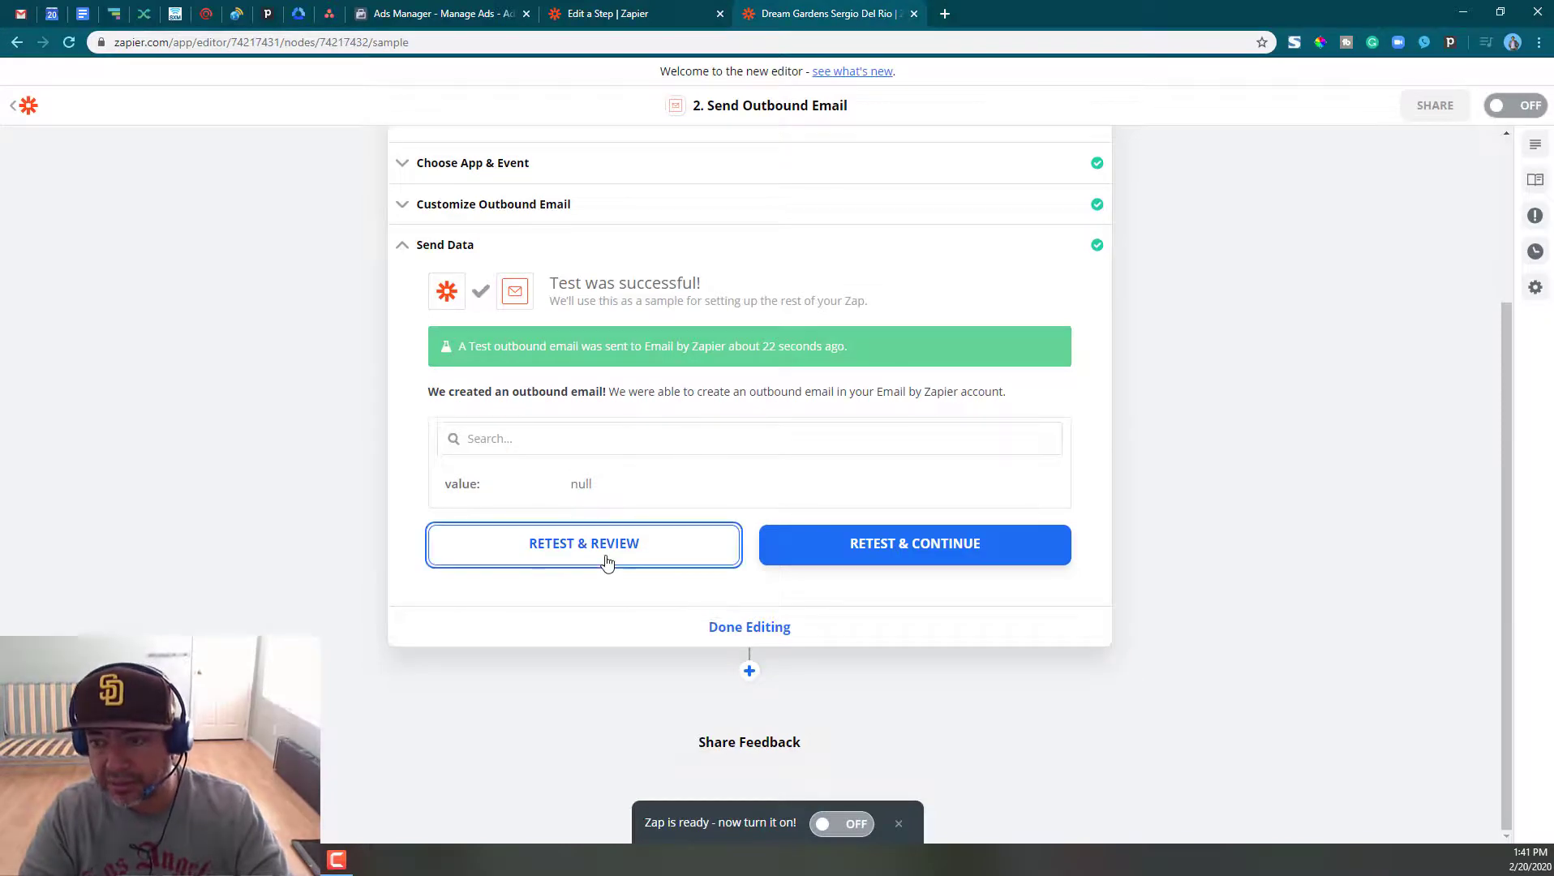
{"action": "left_click", "coordinate": [607, 558]}
- Open the 'FACEBOOK LEAD! Call them NOW!' email, verify name, telephone and email, and return to Zapier
{"action": "left_click", "coordinate": [72, 24]}
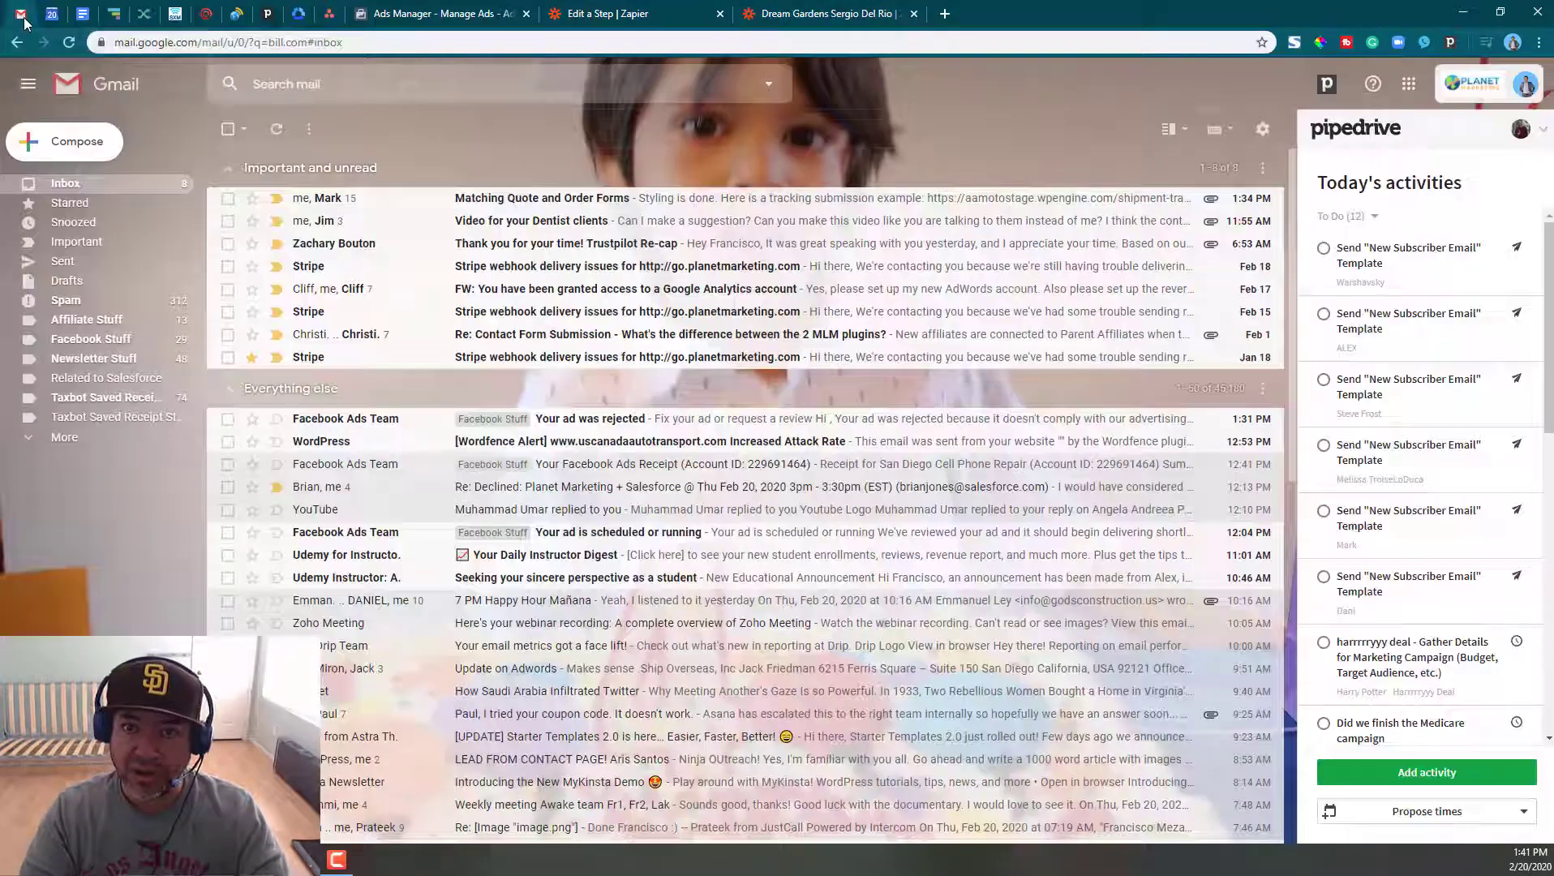
{"action": "left_click", "coordinate": [70, 42]}
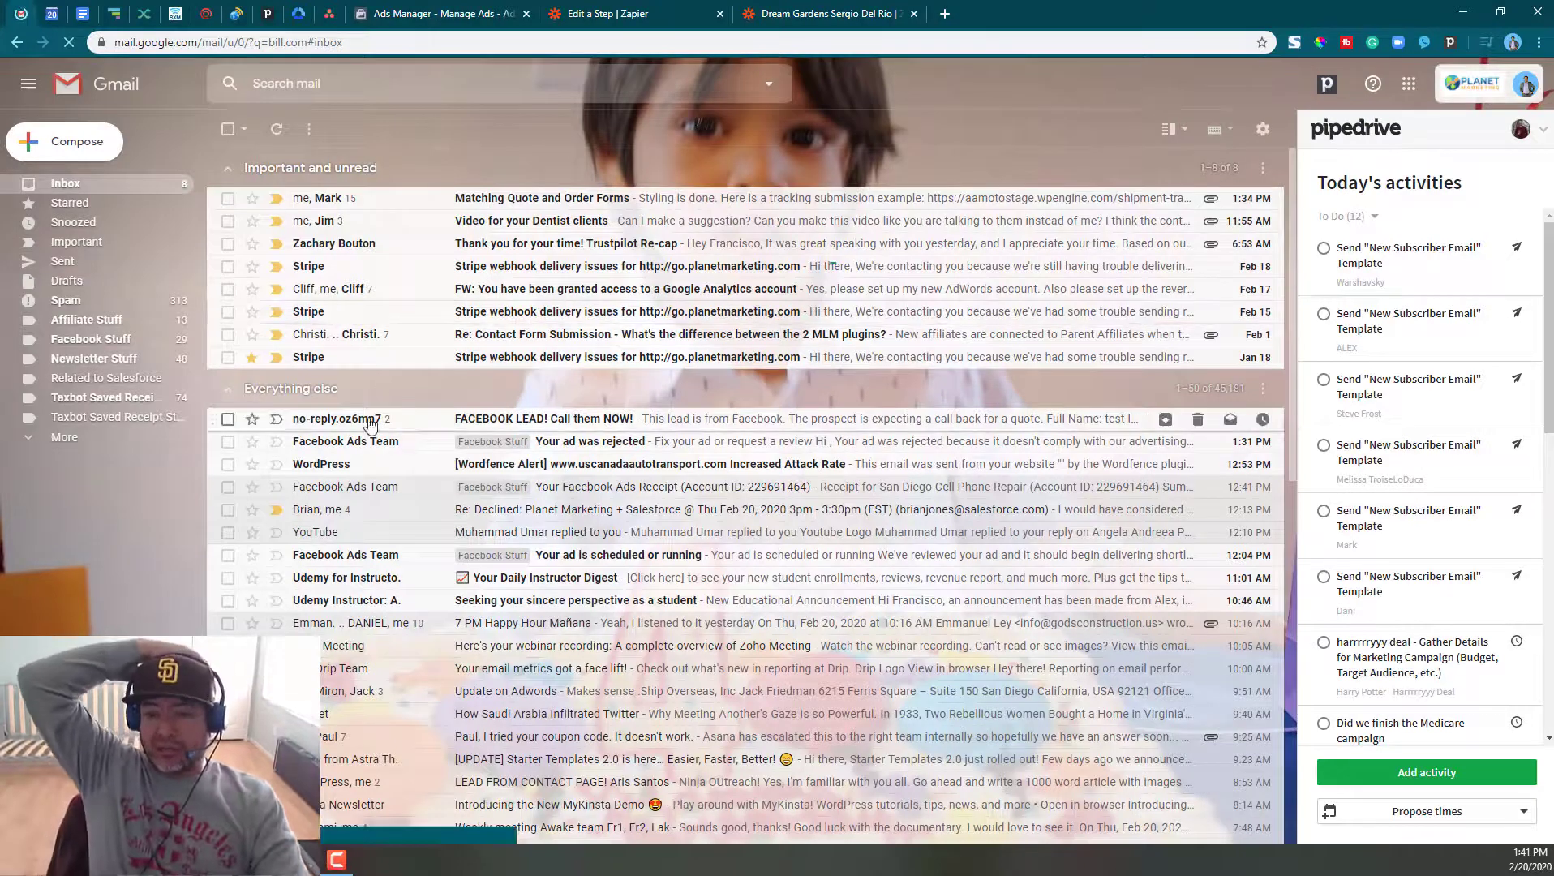
{"action": "left_click", "coordinate": [369, 422]}
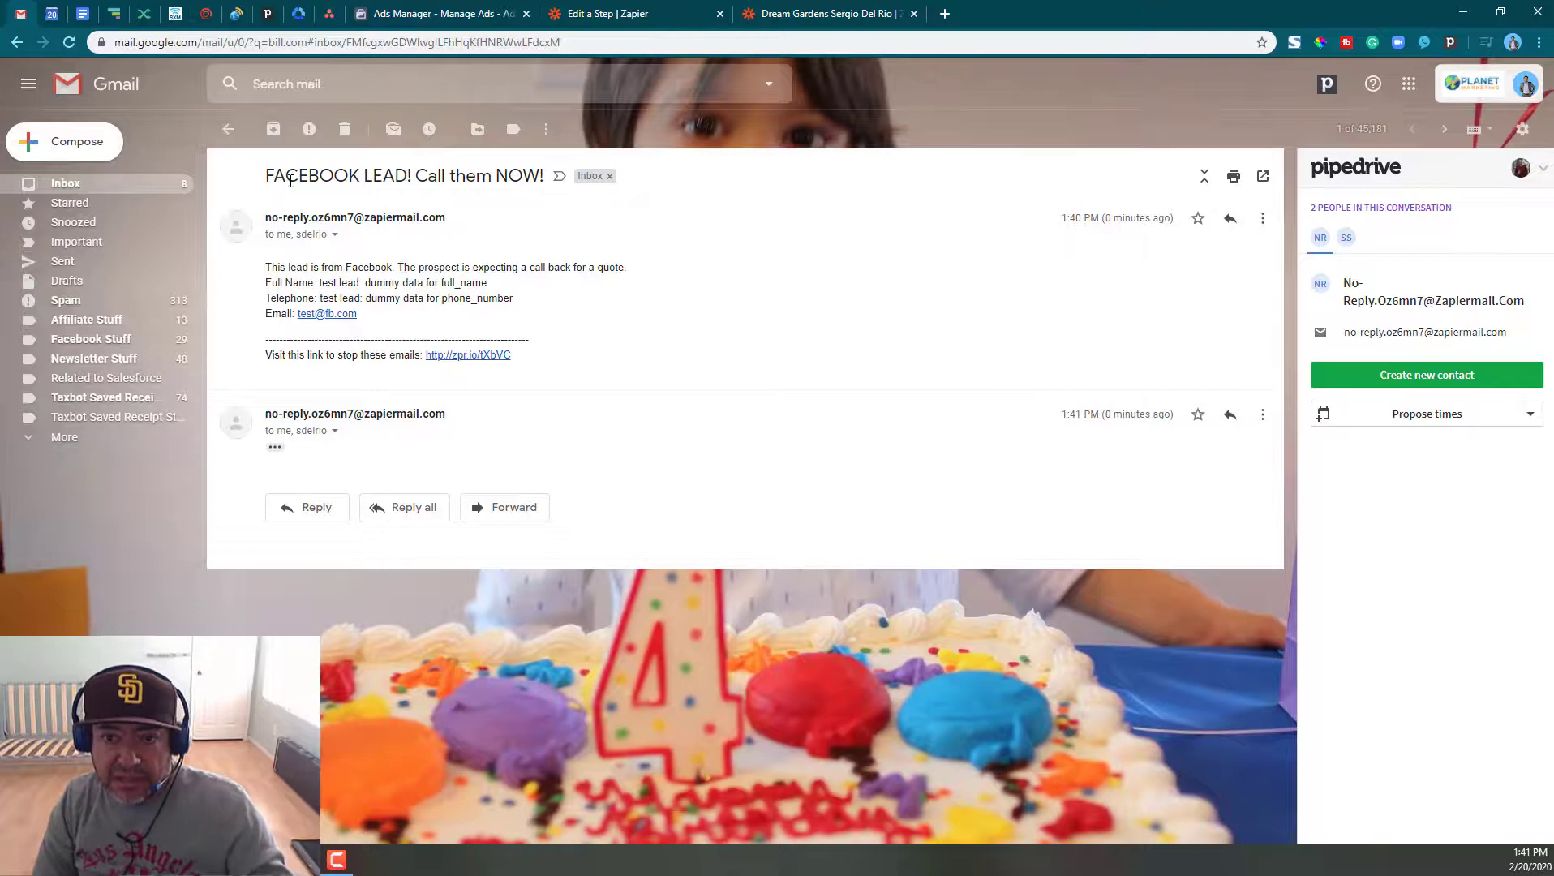
{"action": "left_click_drag", "start_coordinate": [267, 176], "coordinate": [539, 175]}
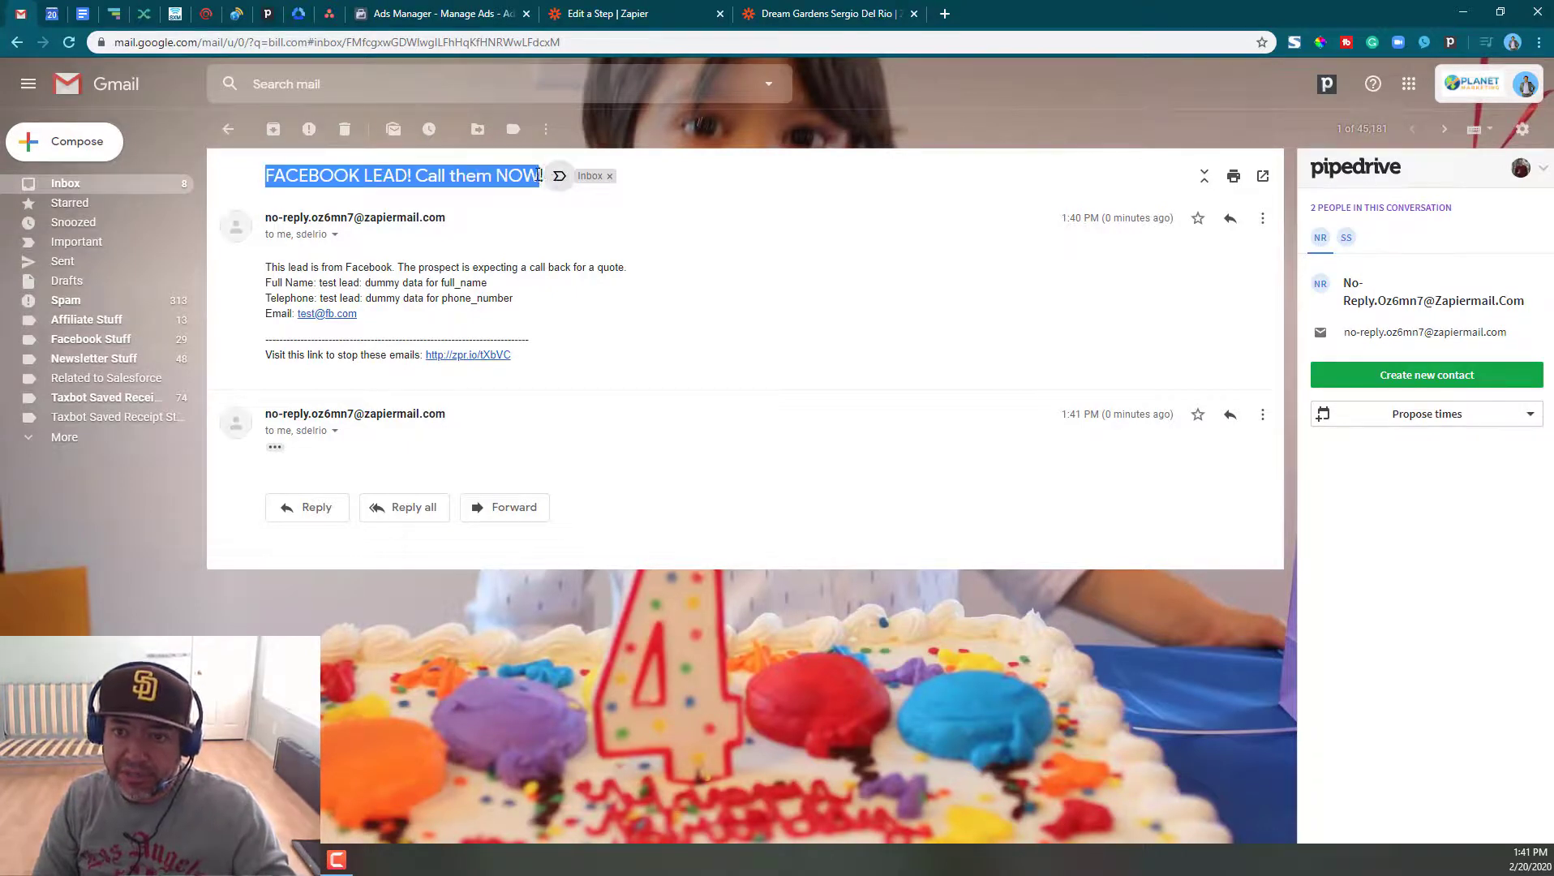
{"action": "left_click_drag", "start_coordinate": [268, 282], "coordinate": [513, 360]}
{"action": "double_click", "coordinate": [268, 298]}
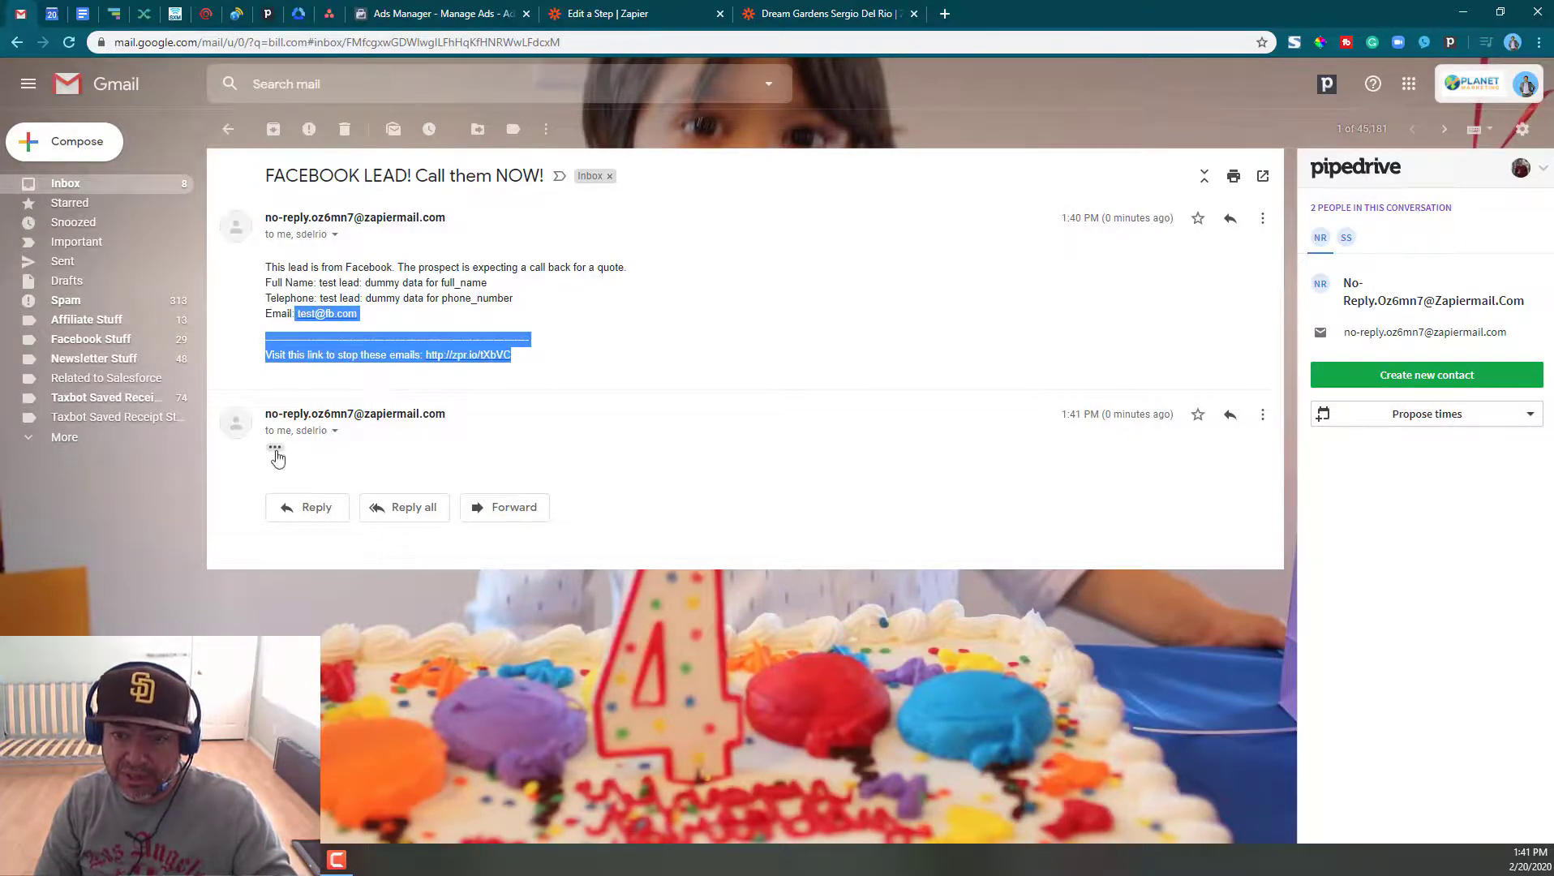
{"action": "left_click", "coordinate": [274, 447]}
{"action": "left_click", "coordinate": [595, 411]}
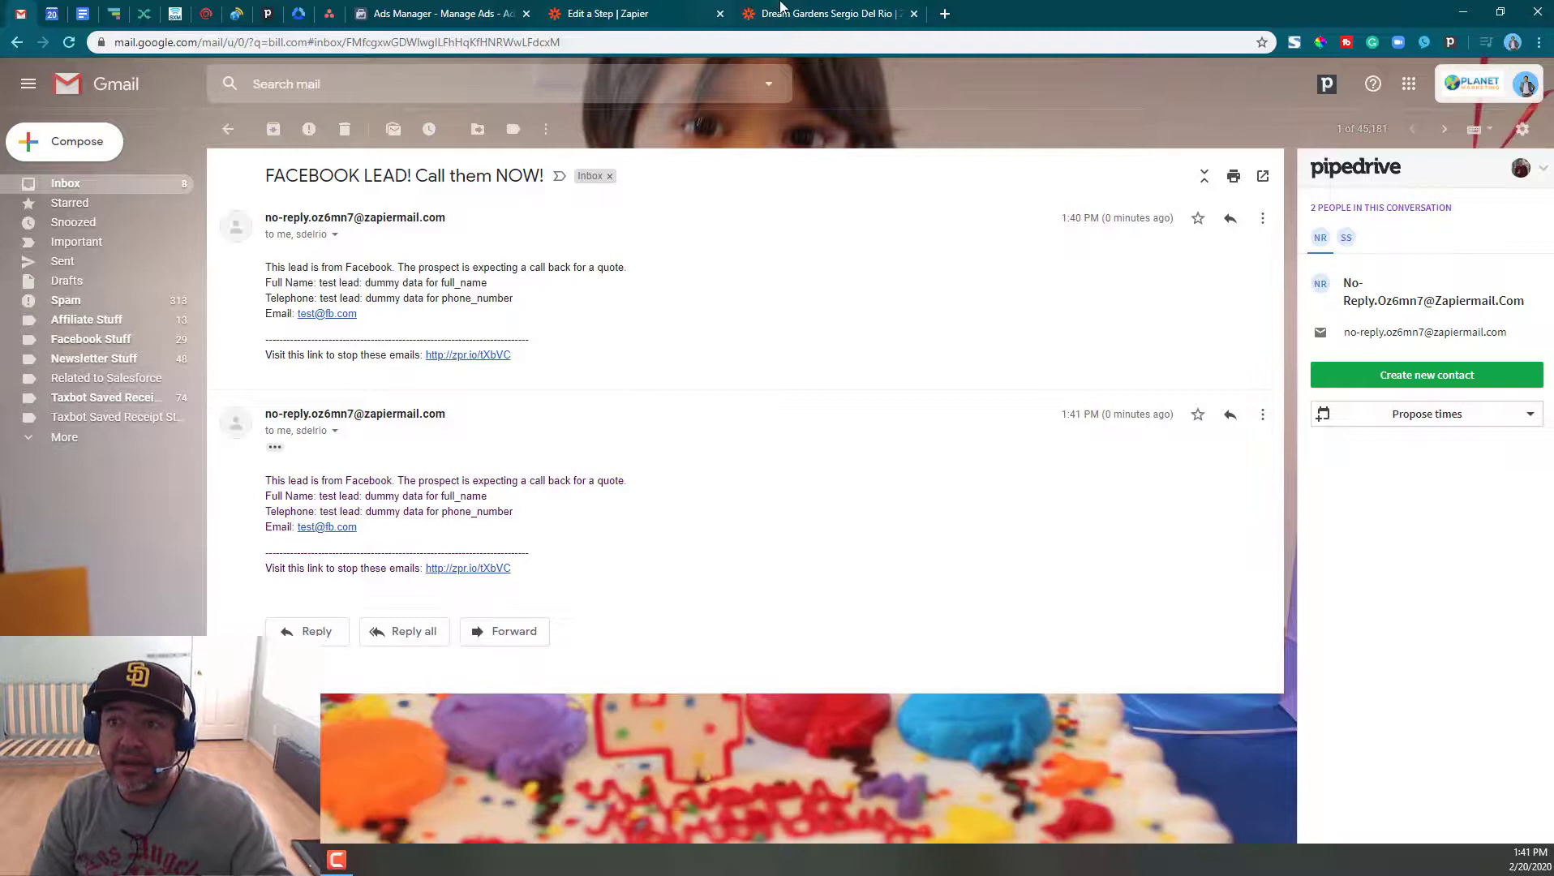
{"action": "left_click", "coordinate": [780, 11]}
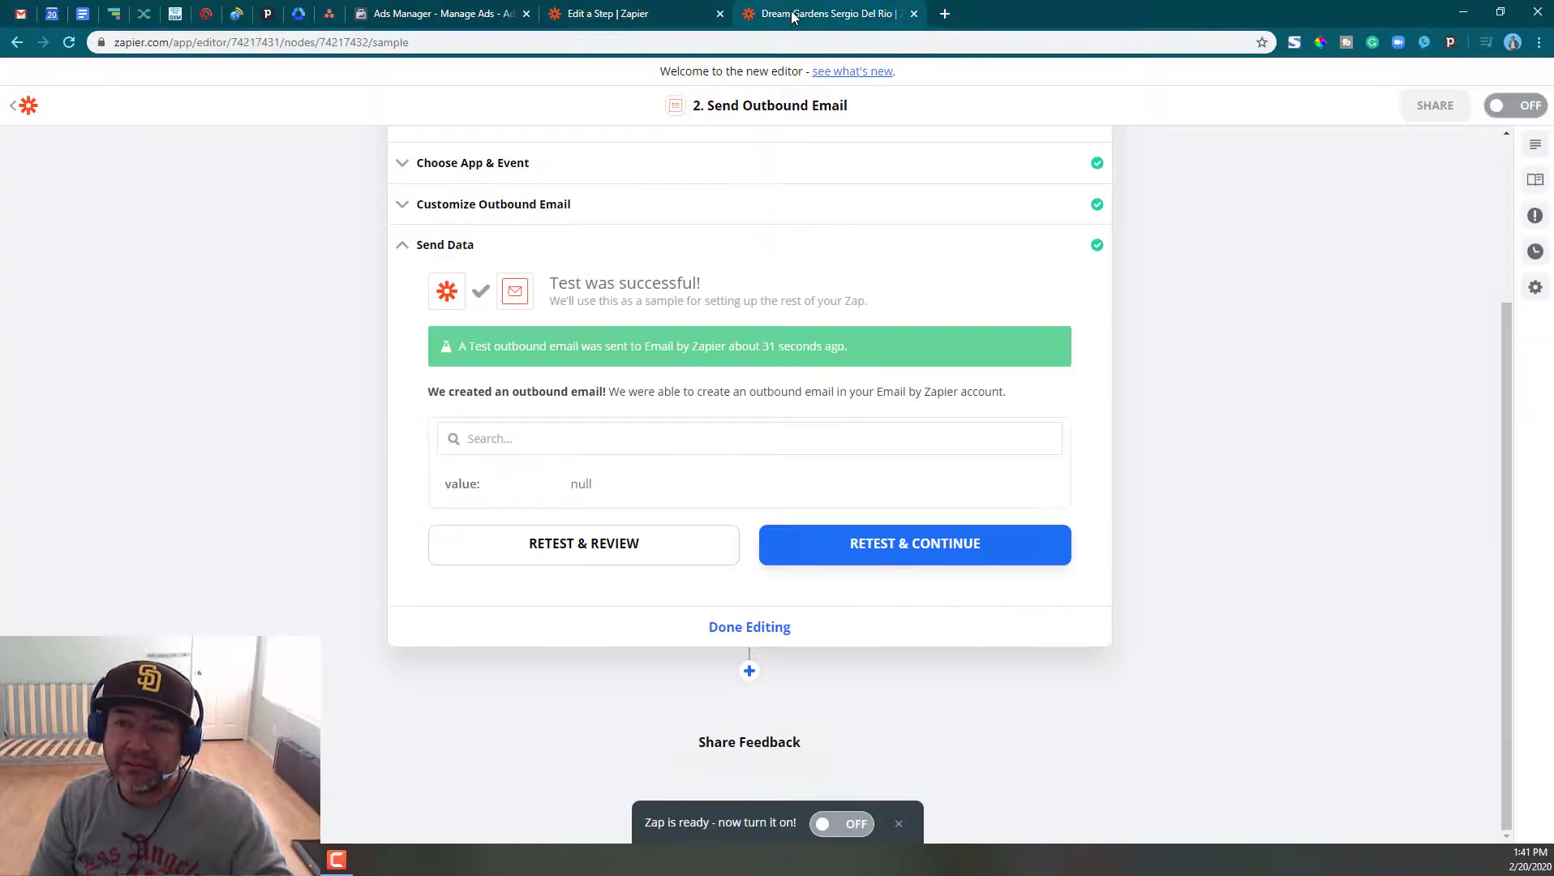
- Switch the Dream Gardens zap ON and confirm it shows as ON in My Zaps
{"action": "left_click", "coordinate": [861, 826]}
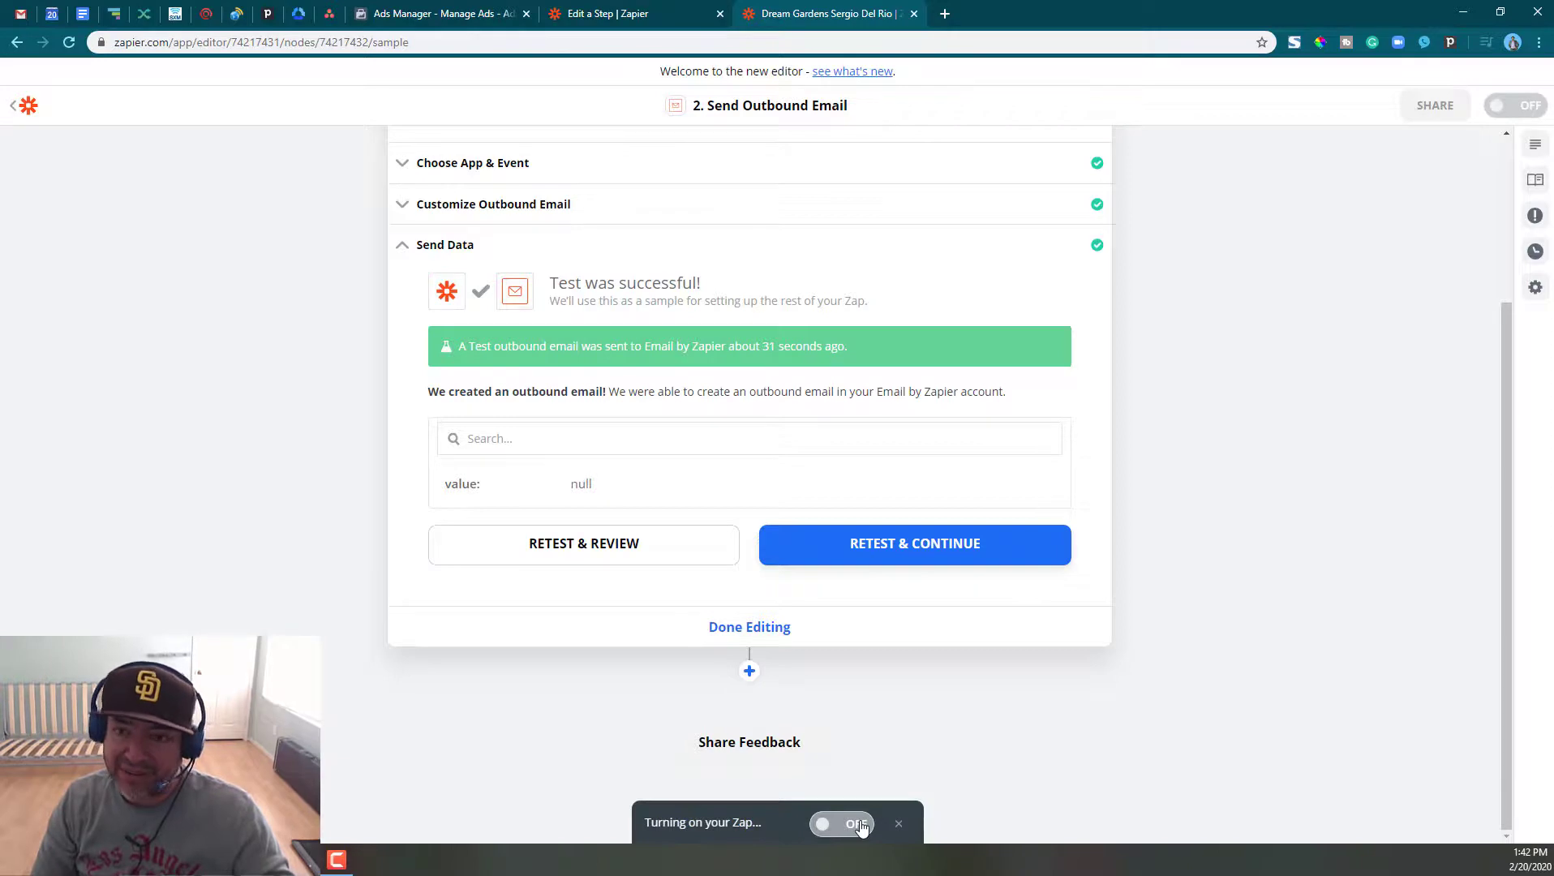
{"action": "scroll", "coordinate": [572, 516], "scroll_direction": "up", "scroll_amount": 3}
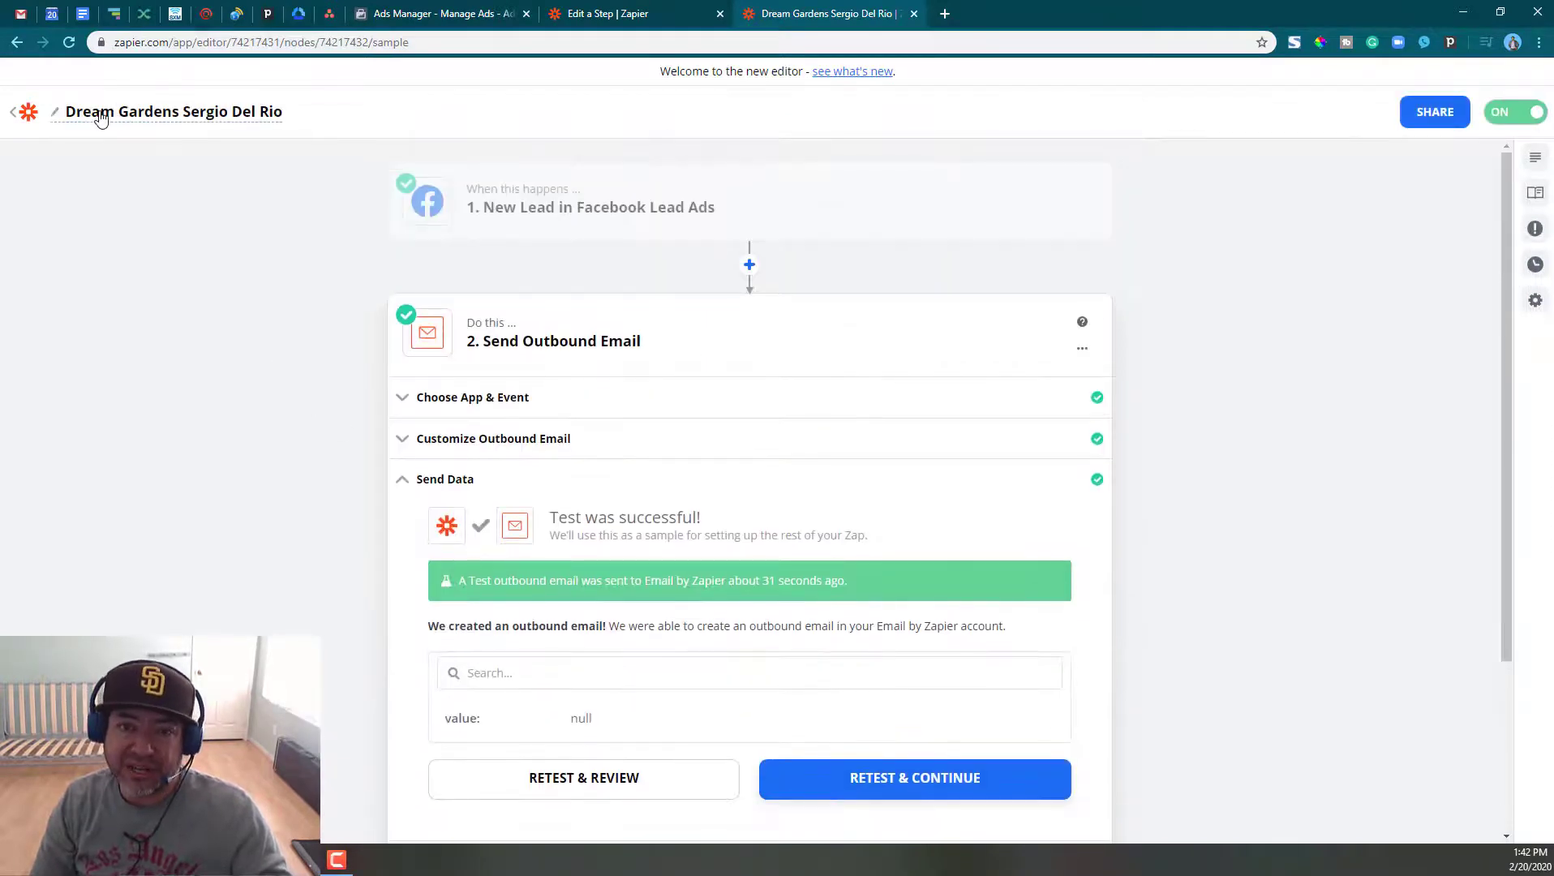
{"action": "left_click", "coordinate": [15, 118]}
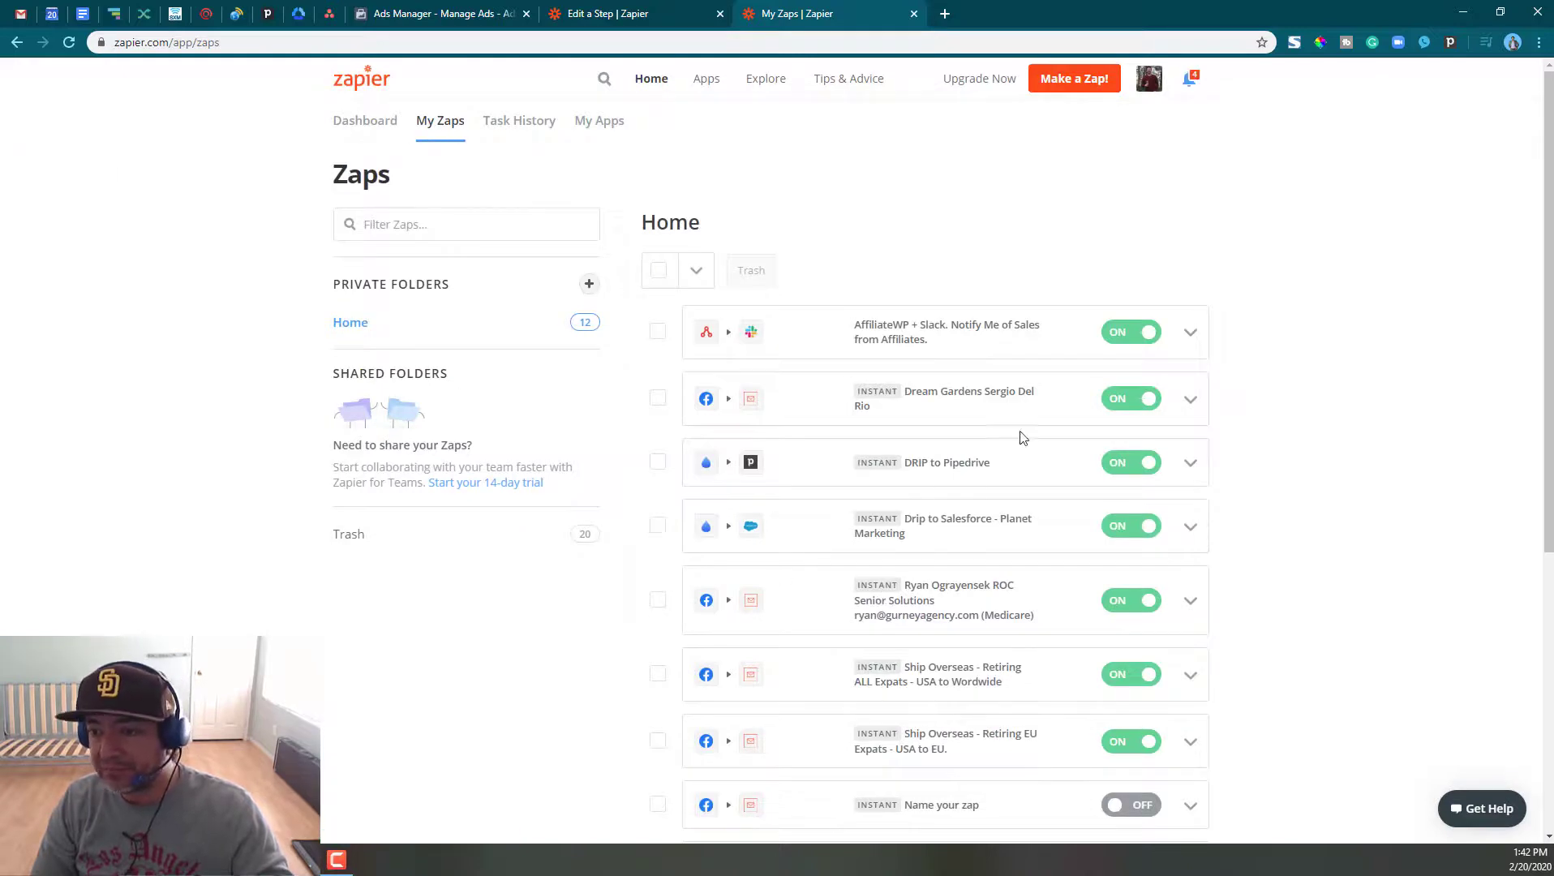
{"action": "scroll", "coordinate": [1290, 454], "scroll_direction": "down", "scroll_amount": 4}
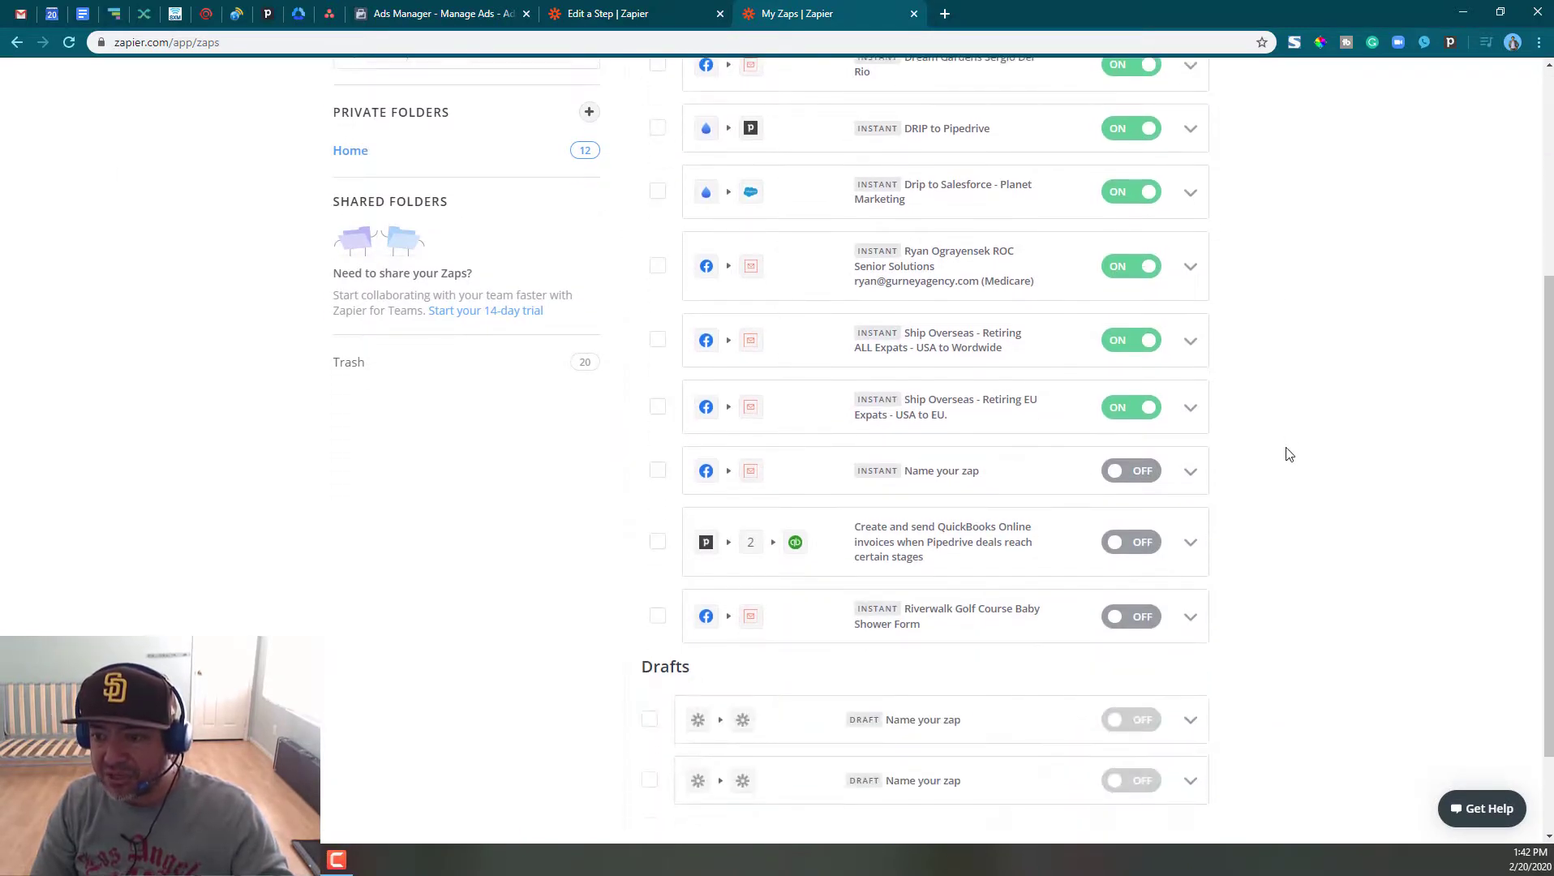
{"action": "scroll", "coordinate": [1273, 389], "scroll_direction": "up", "scroll_amount": 4}
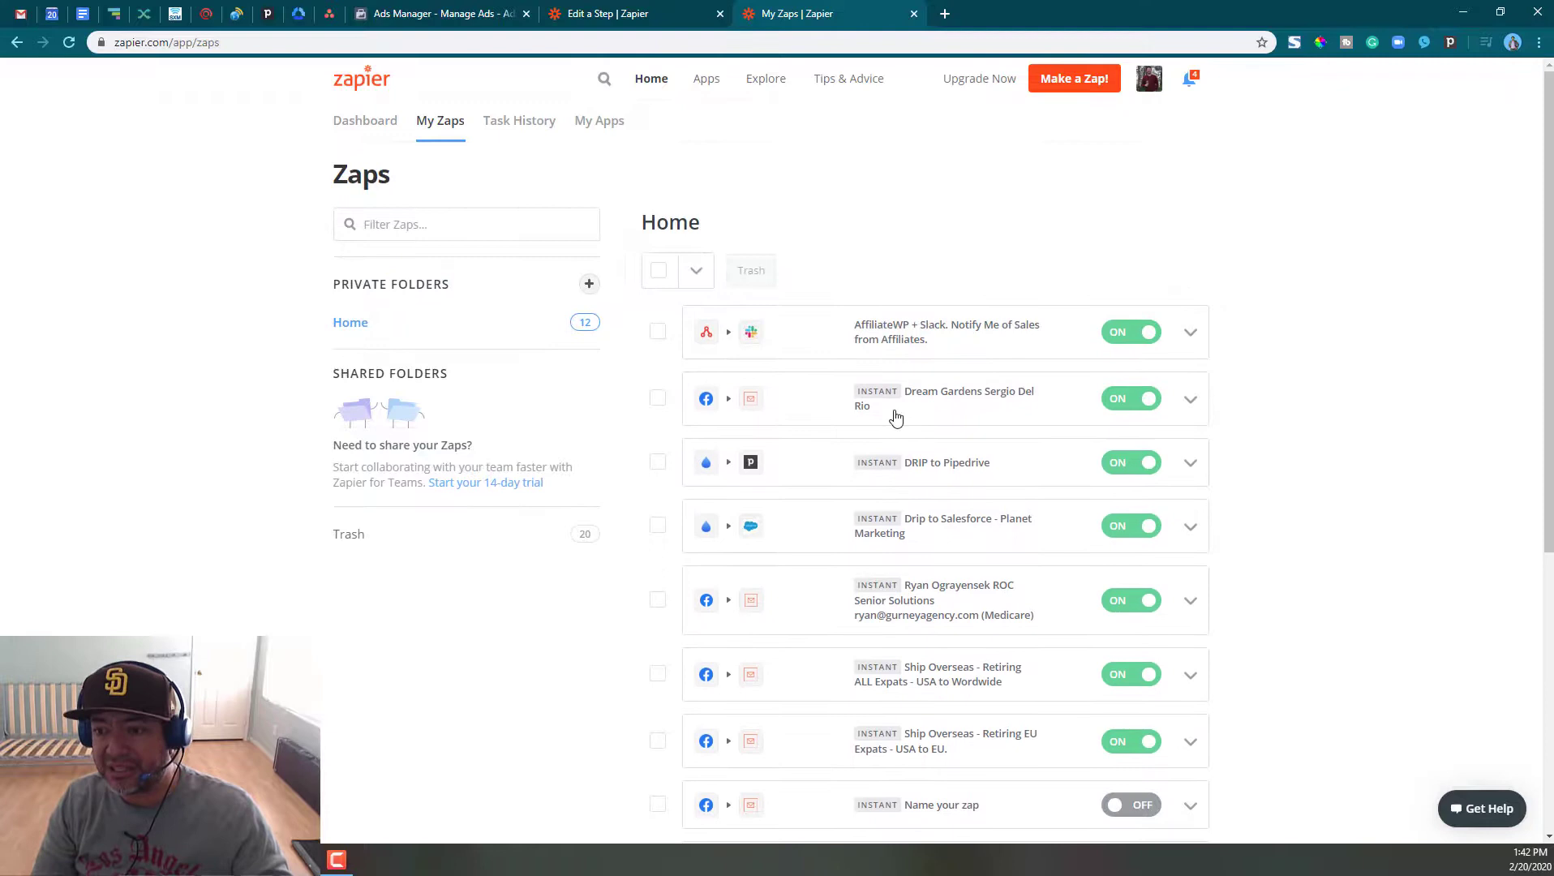